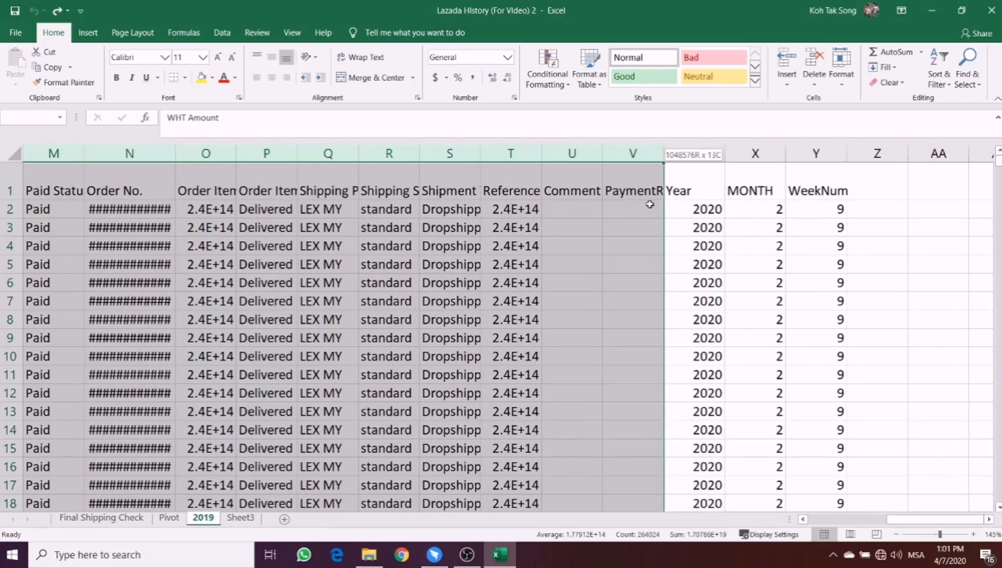
- Hide columns J through V, then check the formulas in the MONTH and WeekNum columns on row 5
right_click(616, 190)
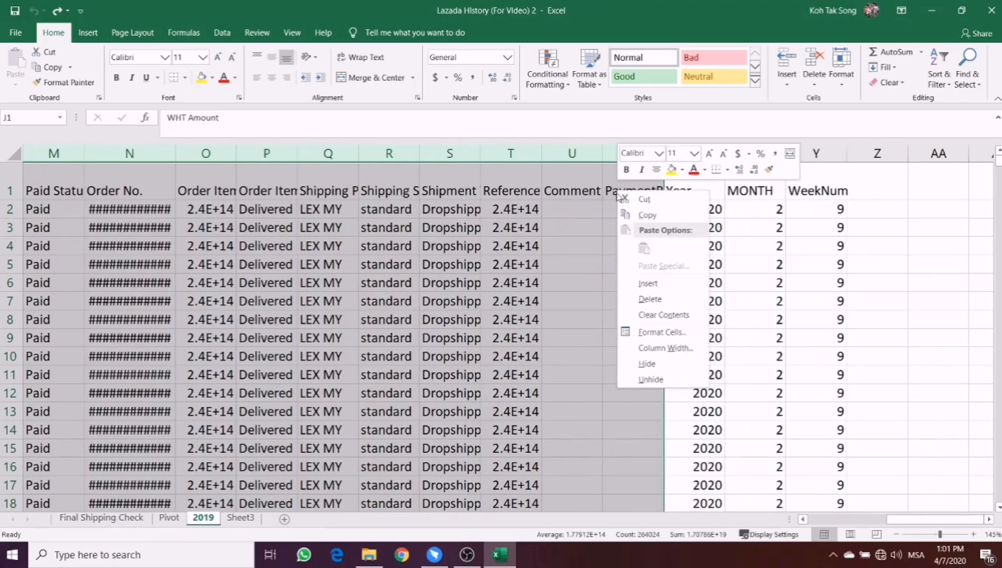
left_click(650, 379)
left_click(517, 258)
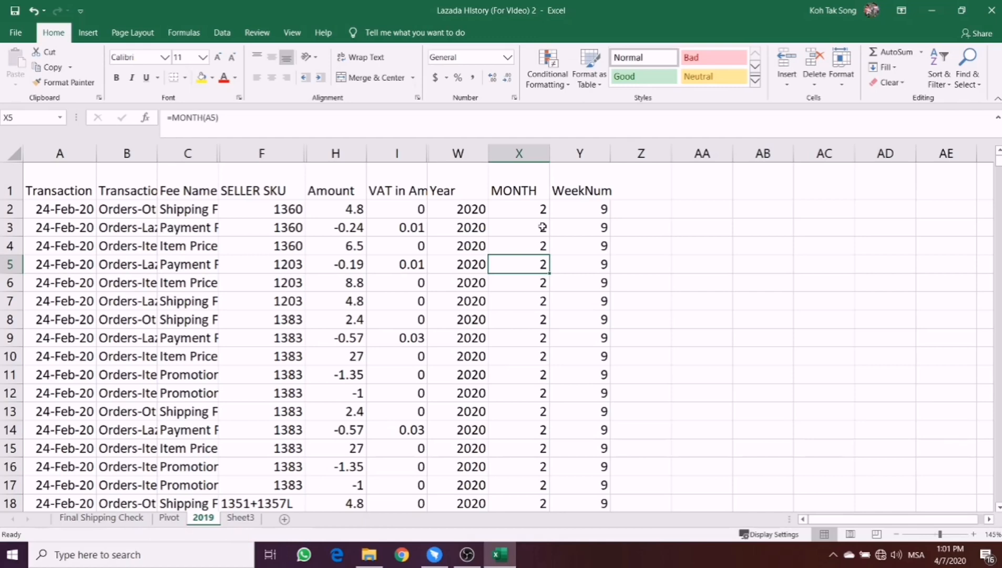
left_click(572, 257)
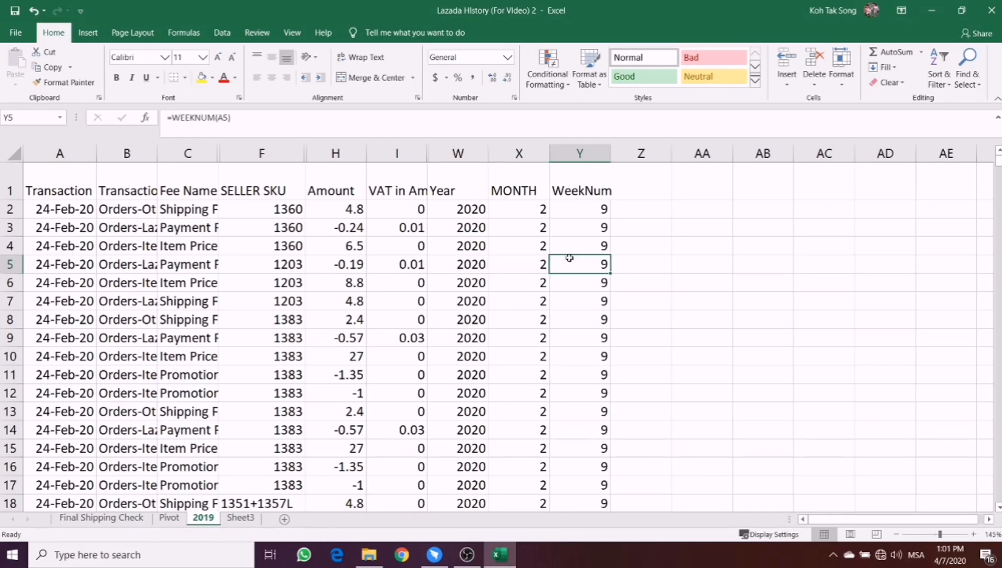
- Enter the header "Cost of Material" in cell Z1, beside the WeekNum column
left_click(648, 191)
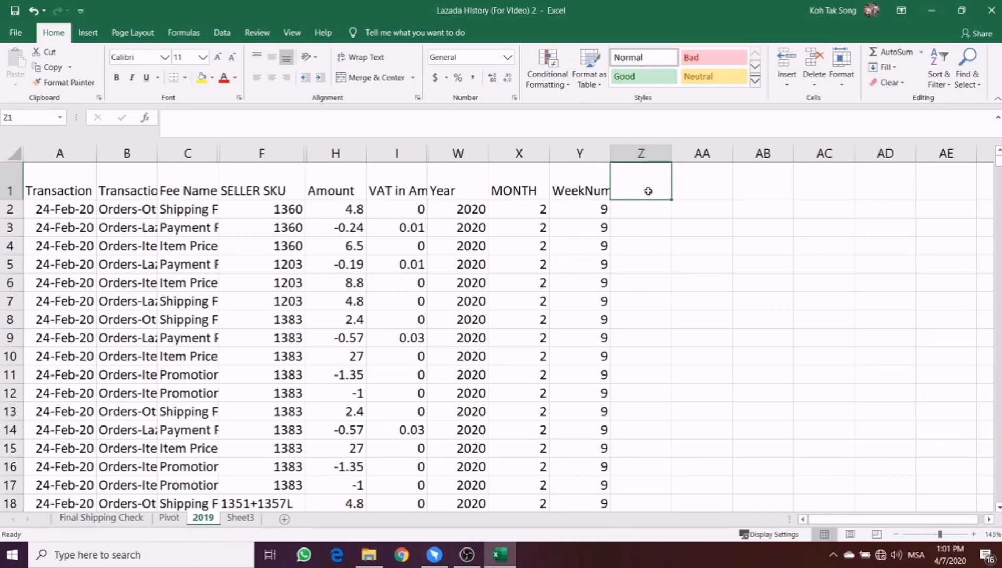
type("Cost of")
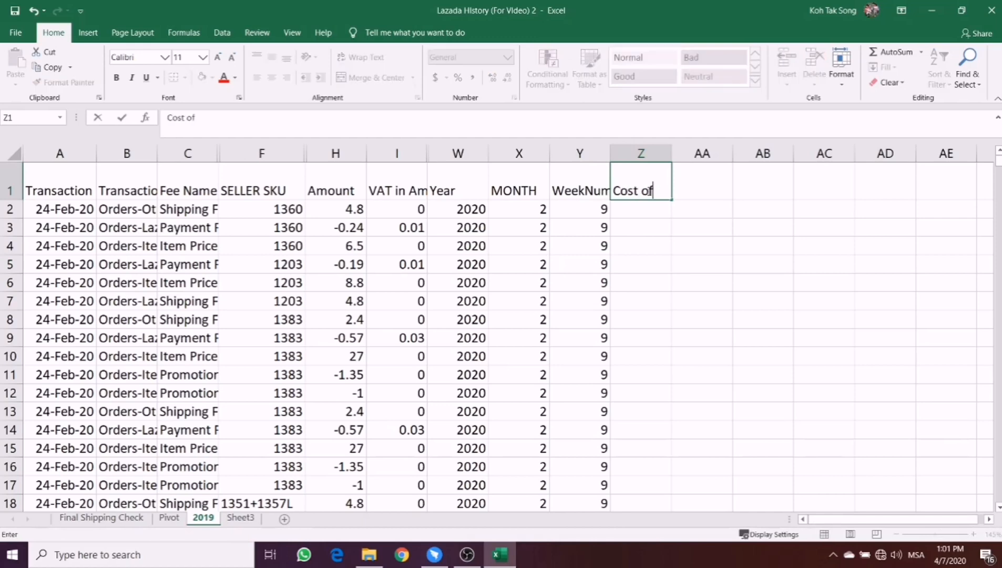
type(" Material")
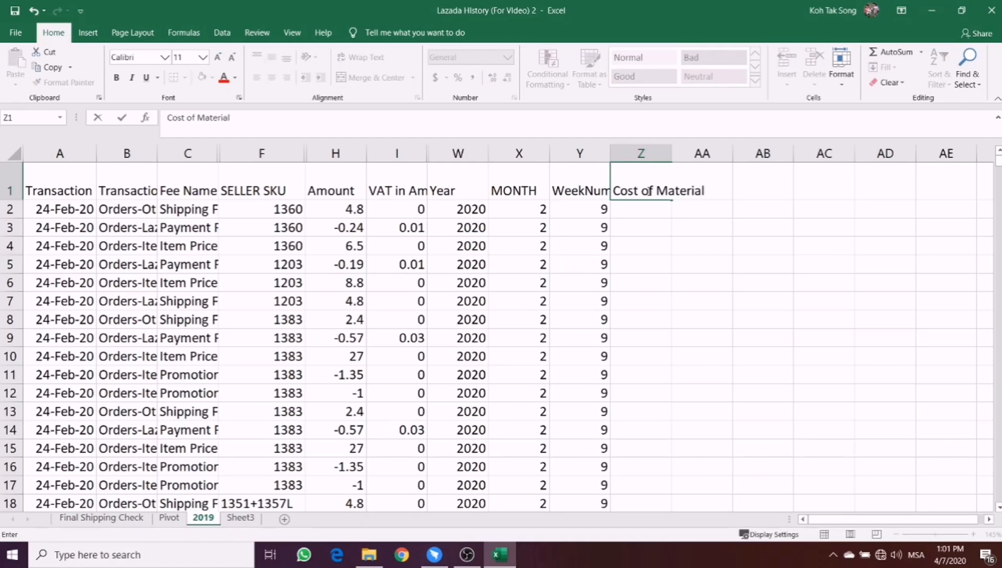
left_click(465, 281)
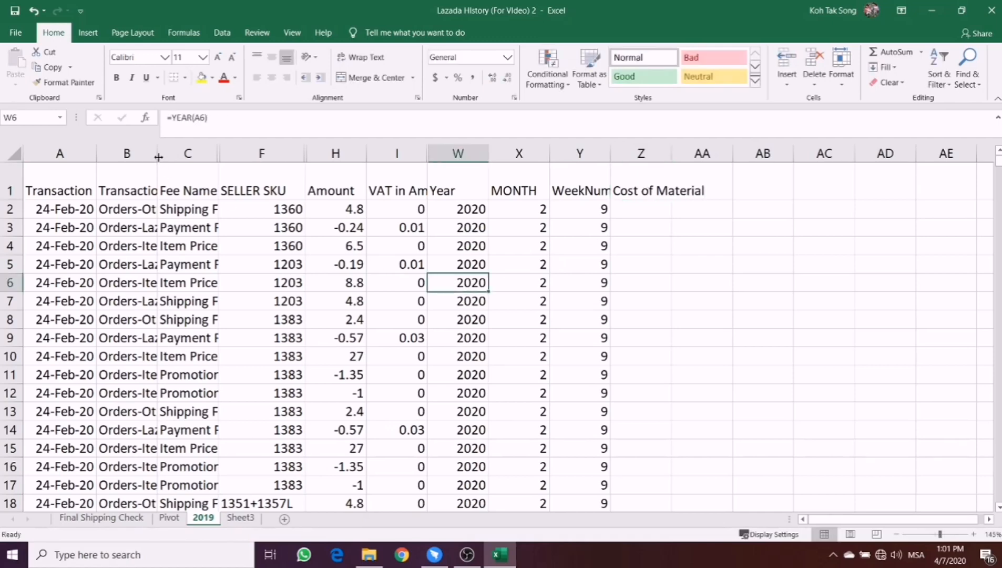
- Widen the Fee Name column so its entries are readable, and select the Item Price Credit entry in row 4
left_click_drag(158, 157, 159, 177)
left_click_drag(218, 154, 321, 157)
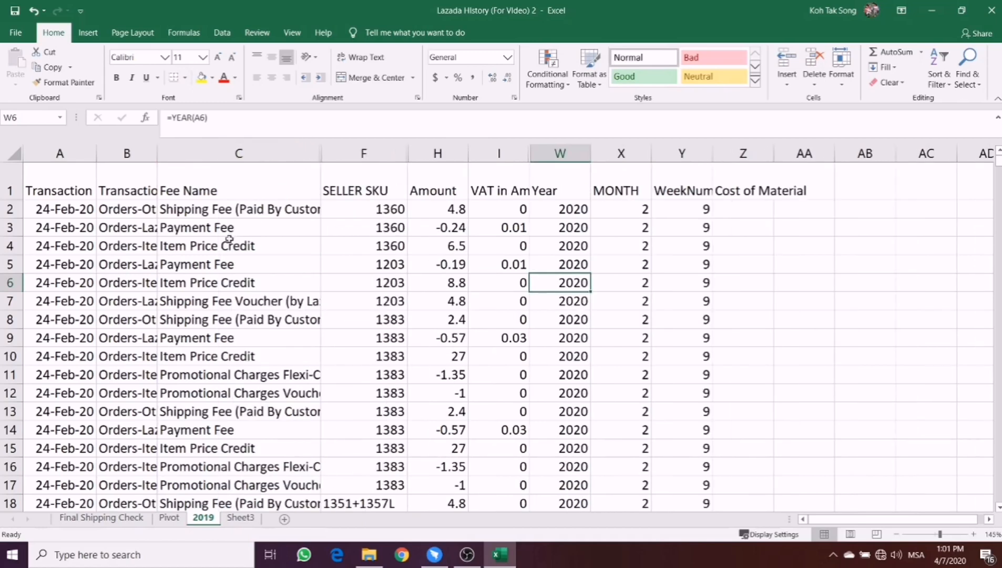
left_click(226, 246)
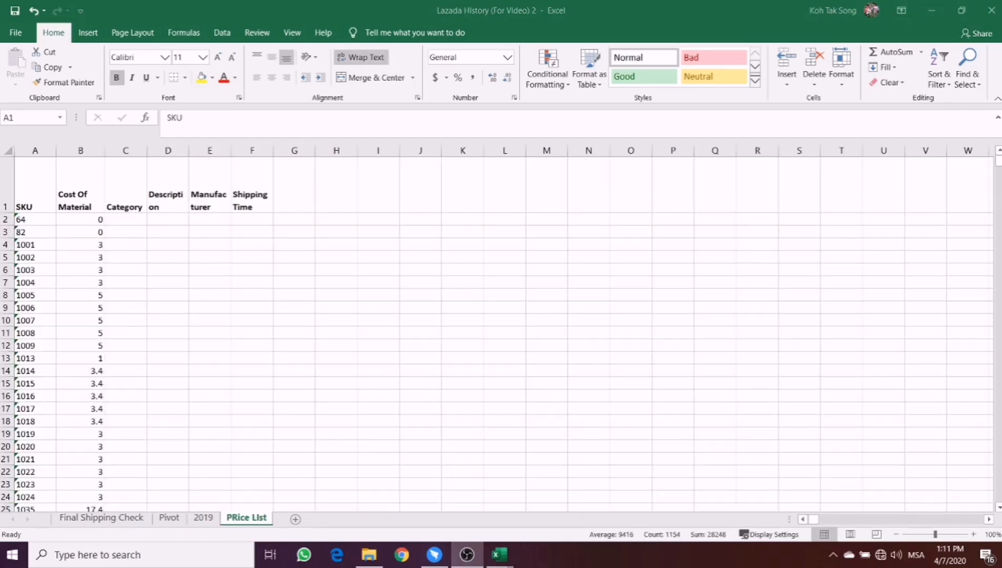
- Examine the price list's SKU and Cost Of Material columns and its Category, Description, Manufacturer and Shipping Time headers
key("ctrl+space")
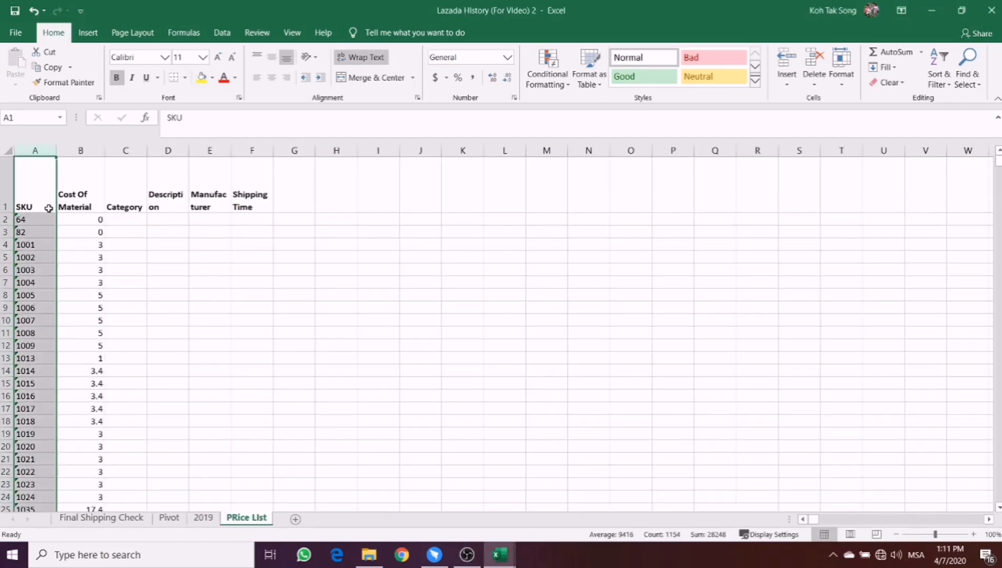
left_click(40, 149)
left_click(42, 196)
left_click(35, 149)
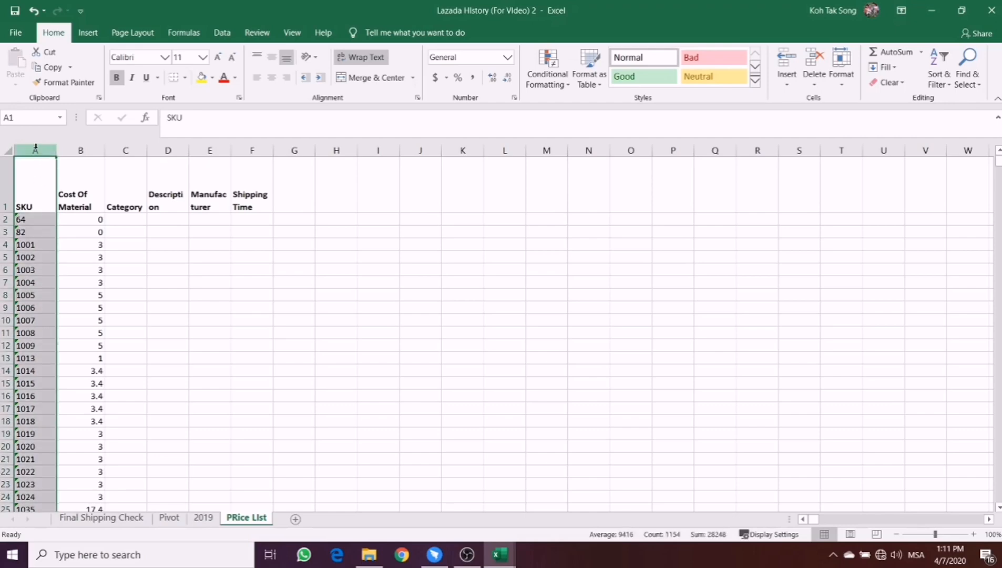
left_click(74, 149)
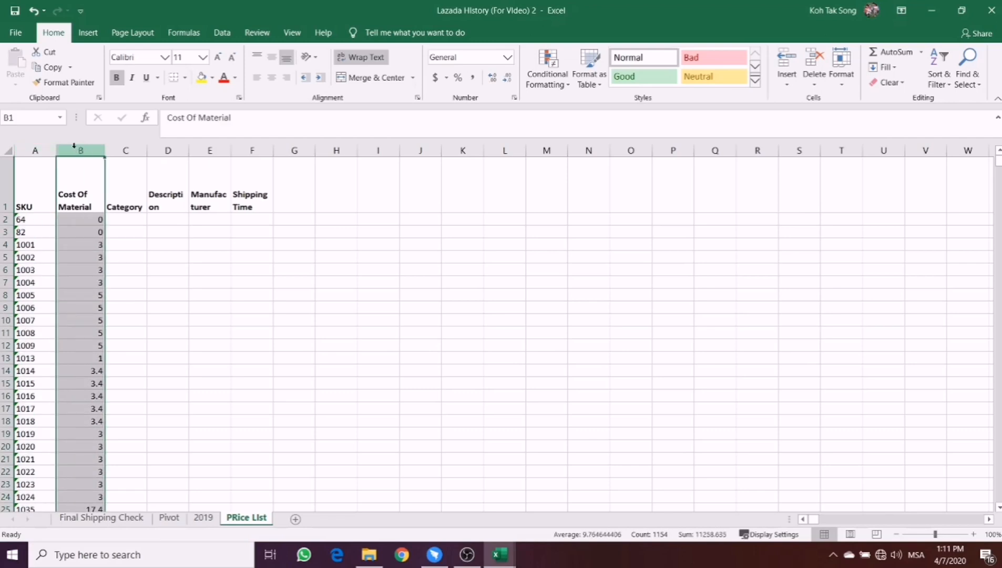
left_click(124, 197)
left_click(158, 197)
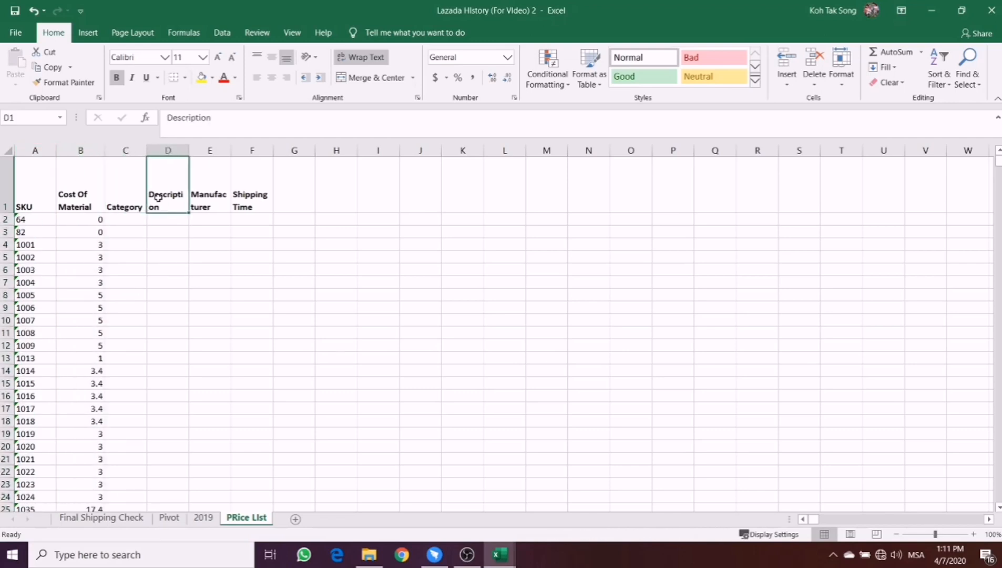
left_click(198, 196)
left_click(234, 196)
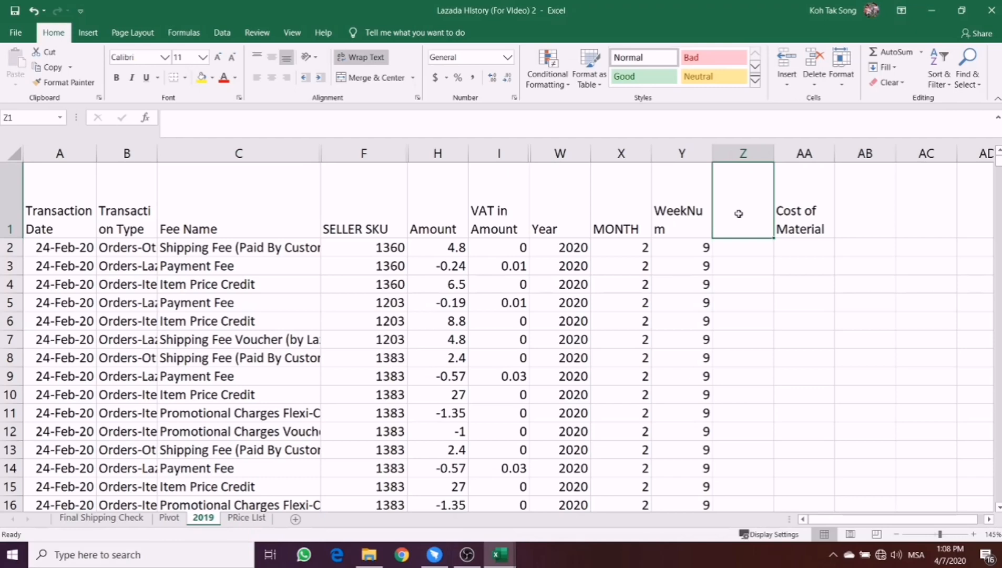
- Enter the header "Is this line a Item Price Credit" in cell Z1 of the 2019 sheet
type("Is this a")
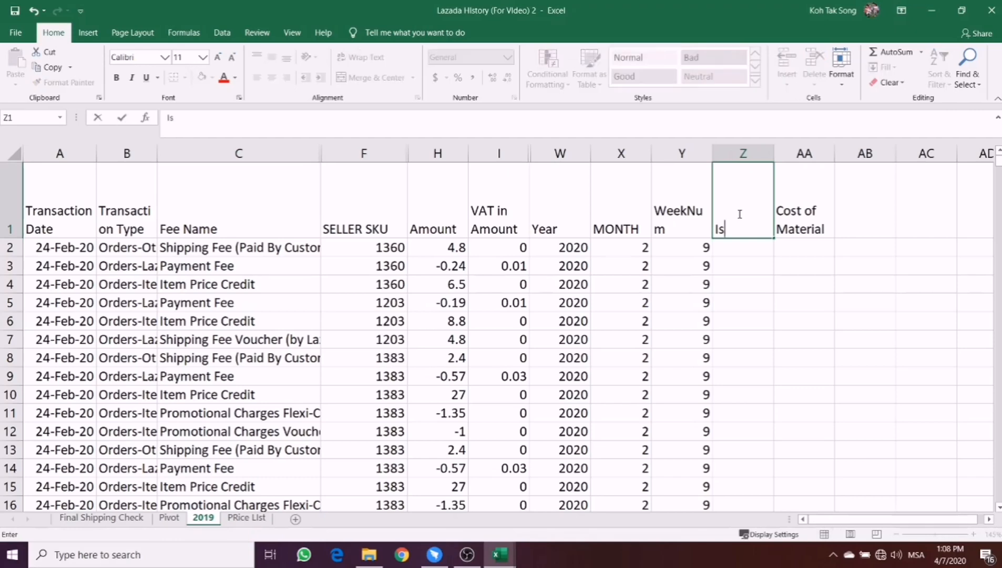
key("BackSpace")
type("line a IT")
key("BackSpace")
key("BackSpace")
type("Item ")
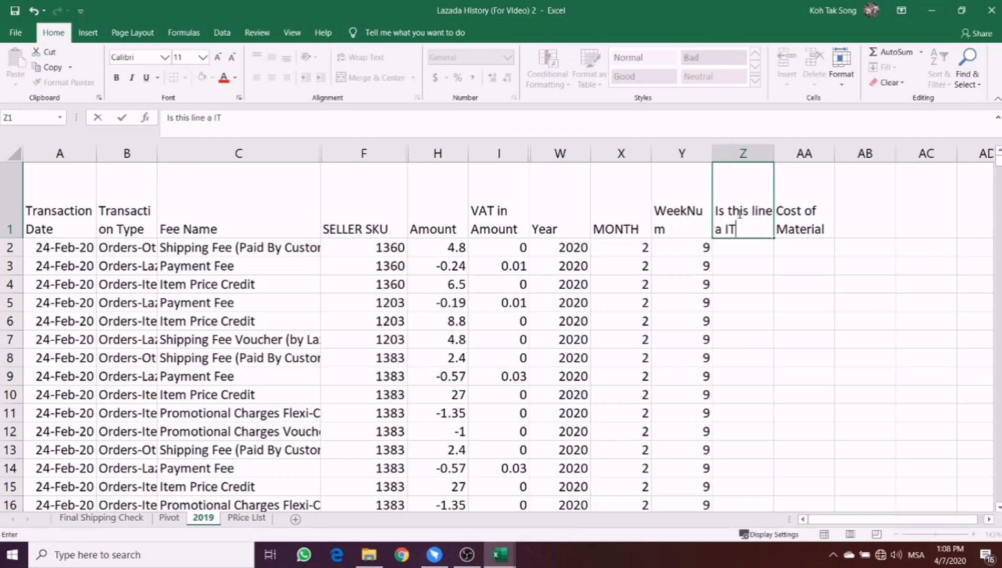
type("Price Cre")
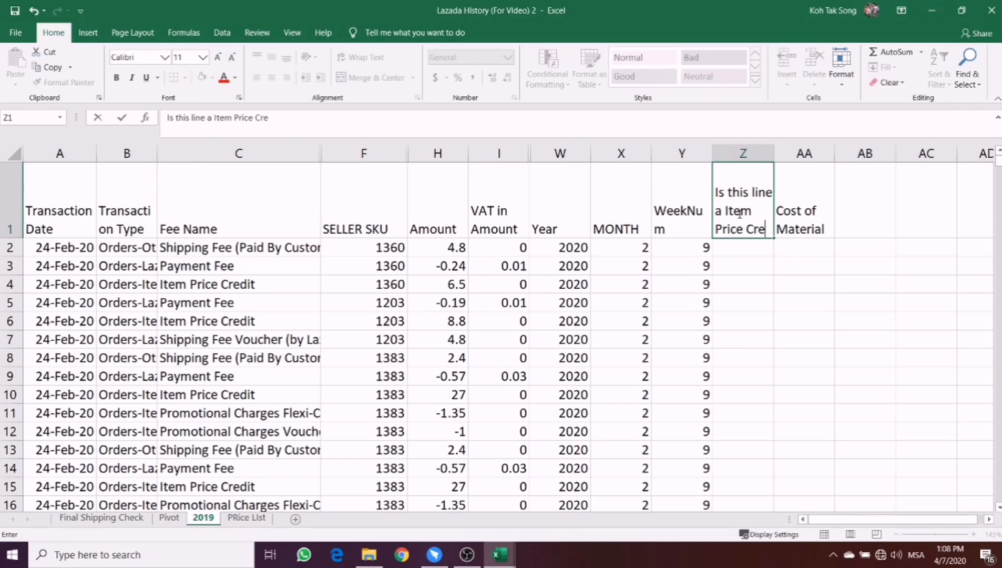
type("dit\"")
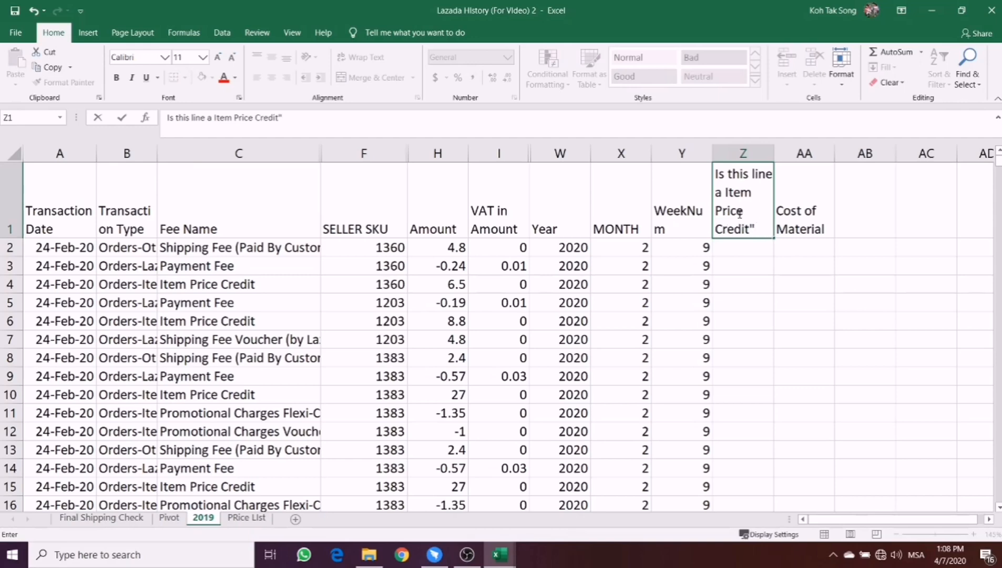
key("BackSpace")
type(".")
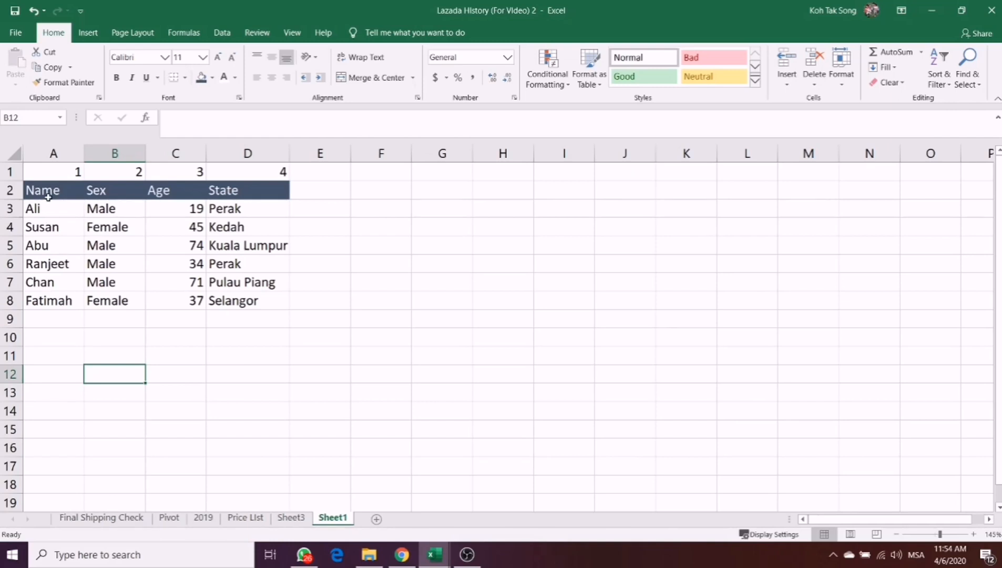
- Add the header "Is this Male or Female" in cell E2, beside the State column of the sample table
left_click(234, 327)
left_click(321, 190)
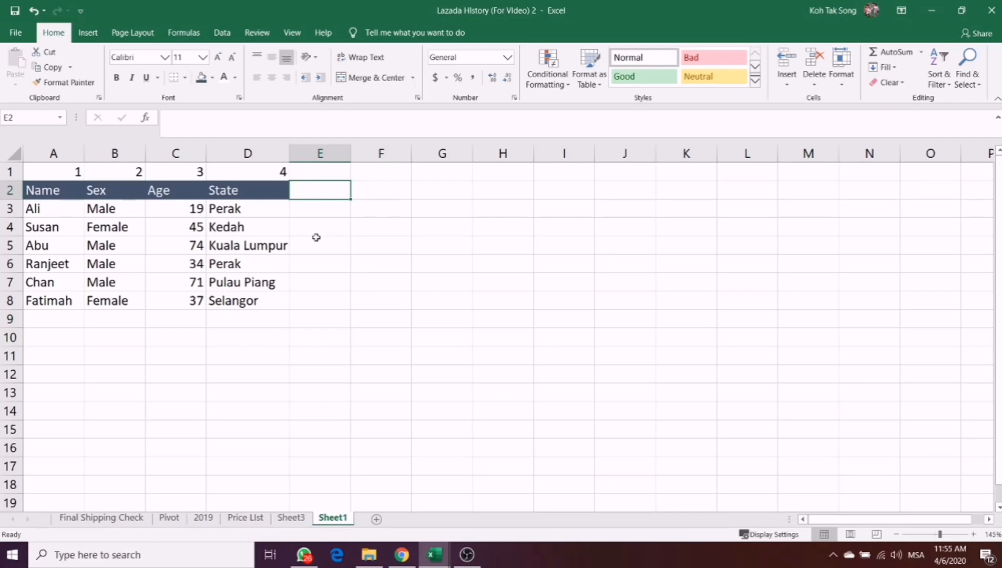
type("Is thi")
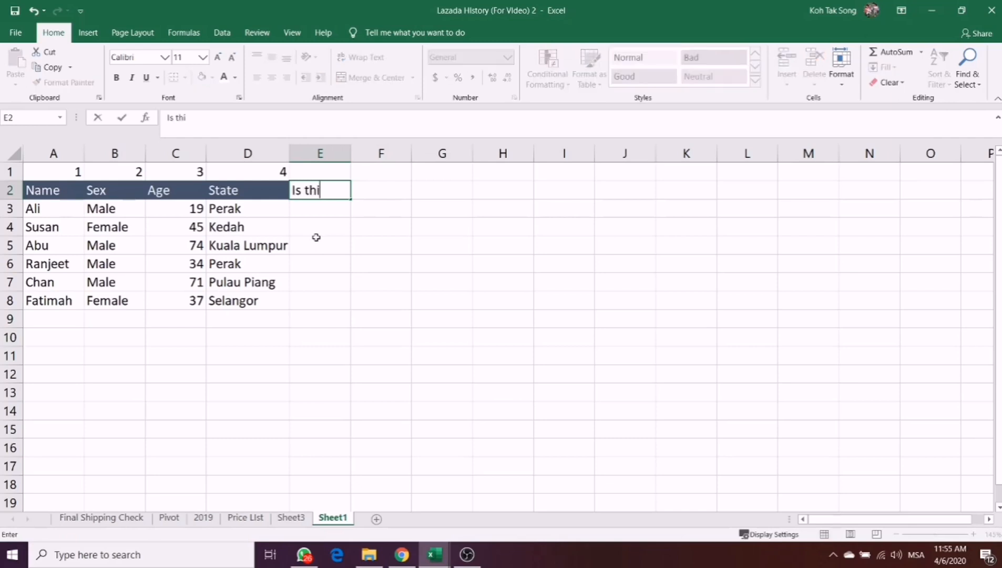
type("s Male or Female")
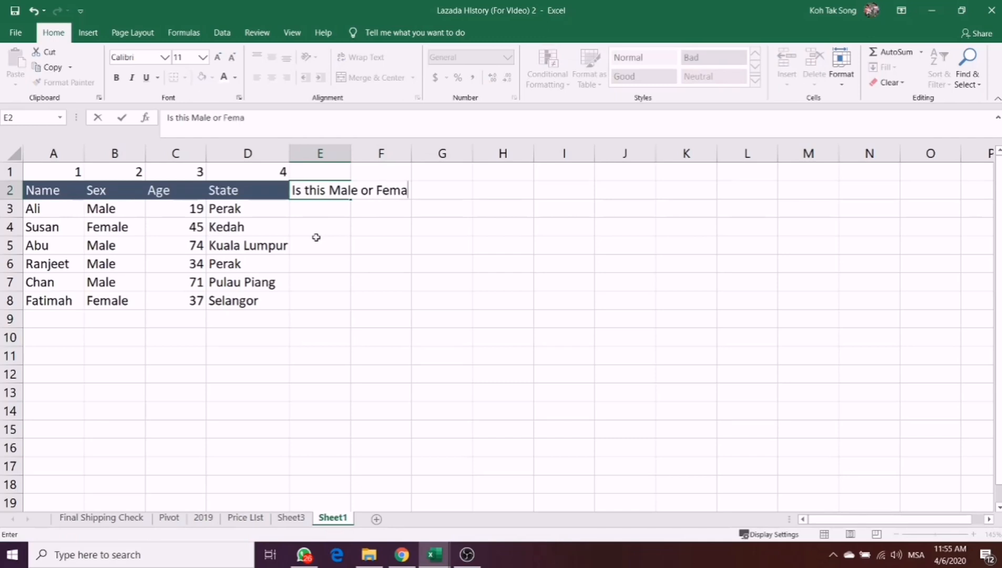
key("Return")
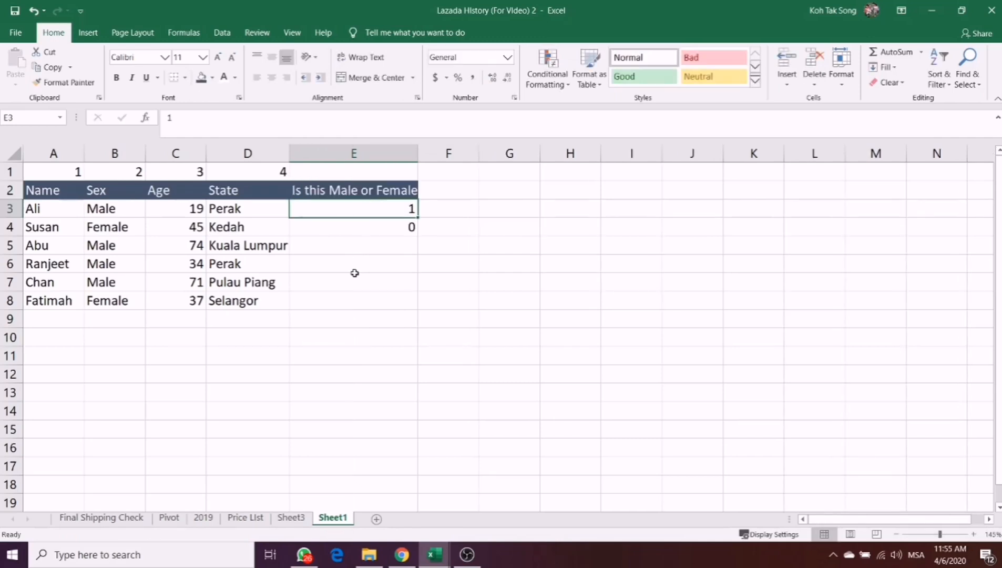
- Start an IF formula in cell E3 that tests whether B3 equals "Male"
type("=")
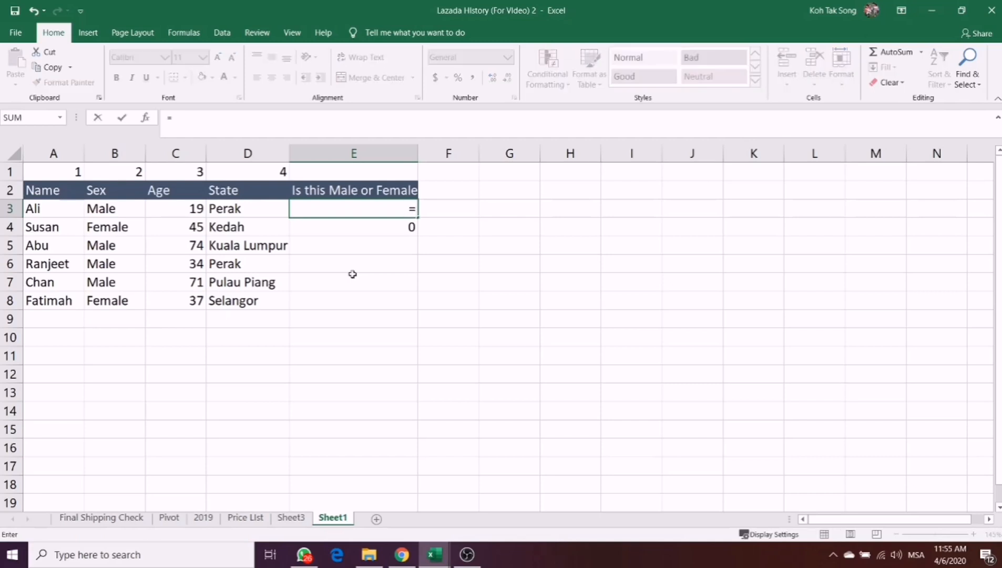
type("if")
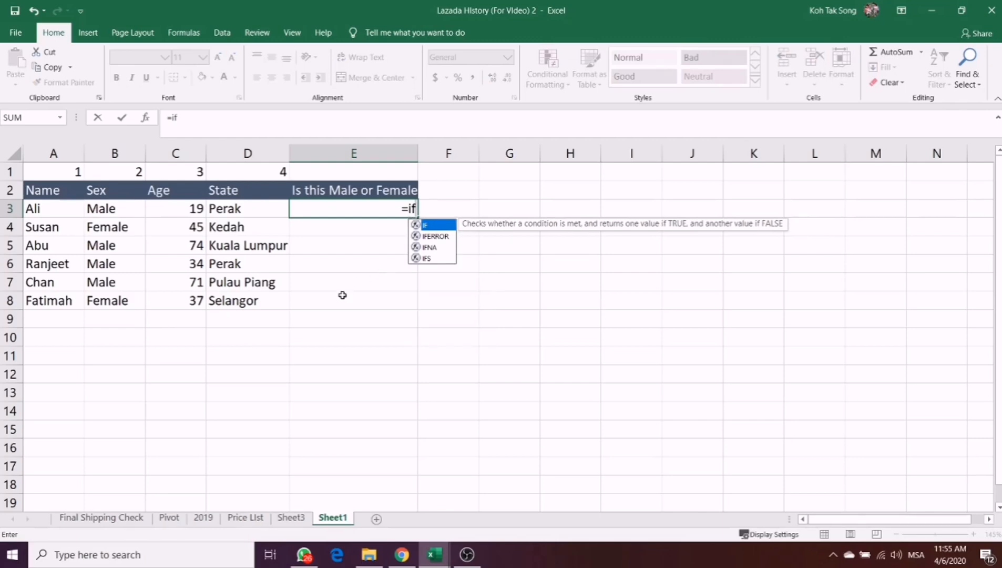
type("(")
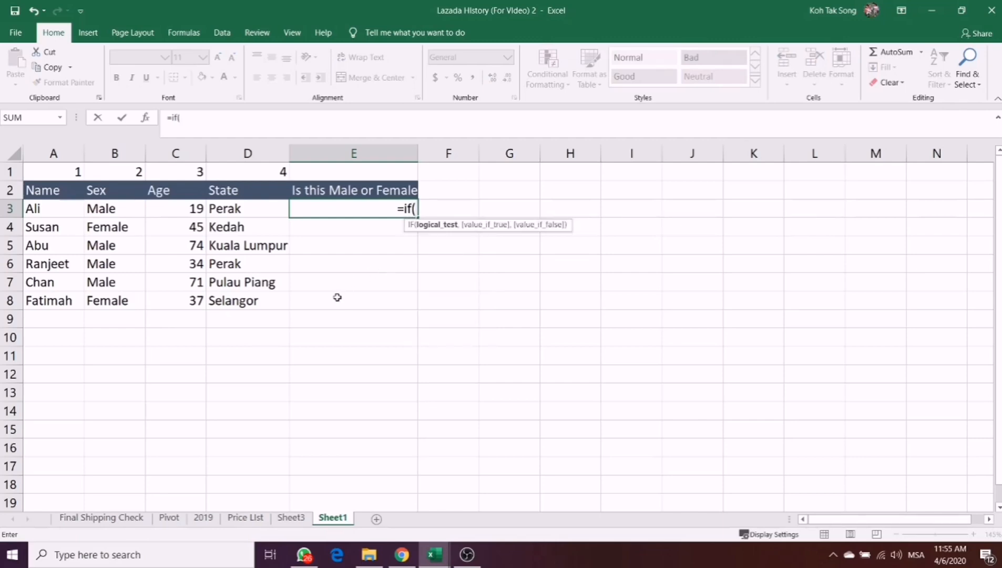
left_click(114, 210)
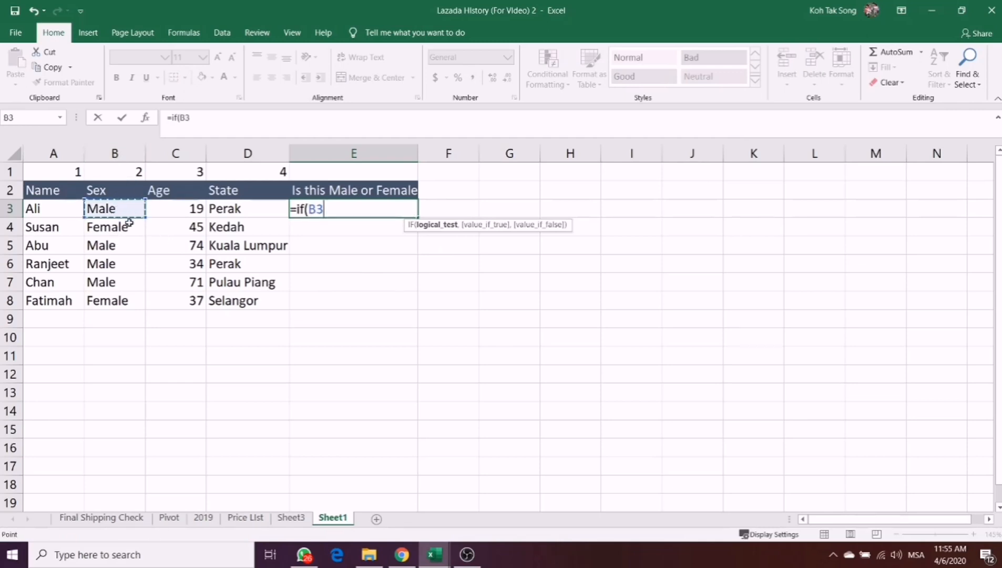
type("=")
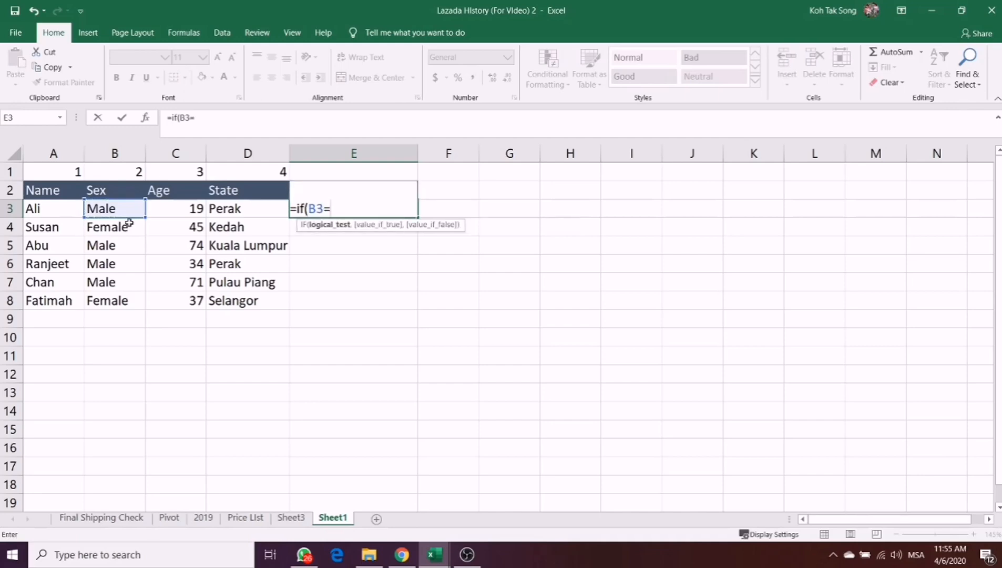
type("\"Male:")
key("BackSpace")
type("\",")
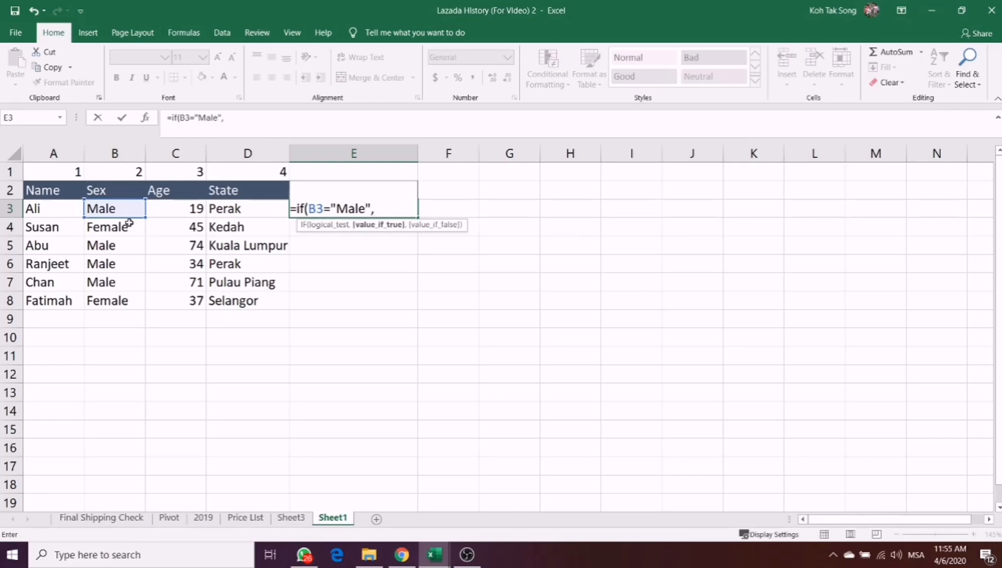
type("1,")
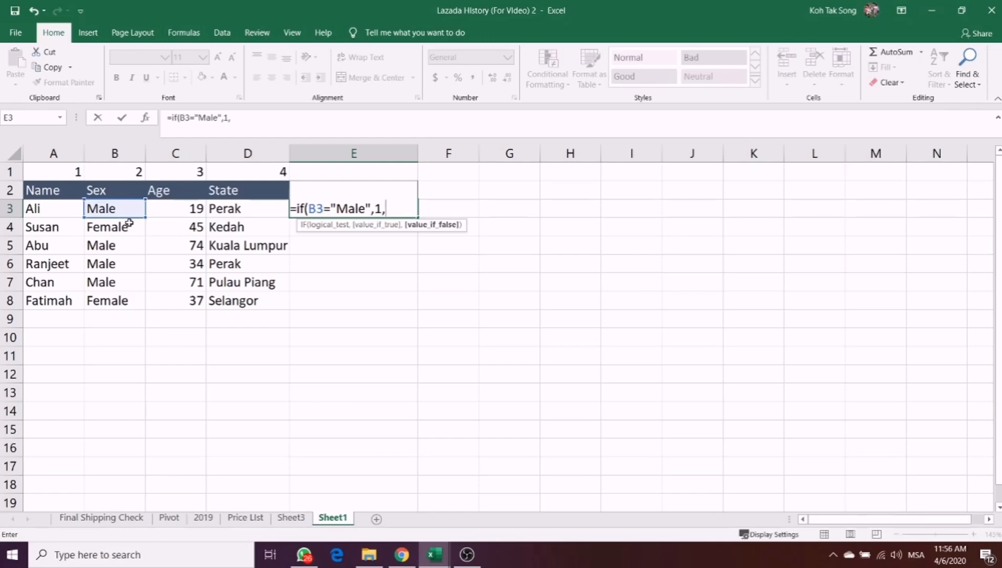
type("0)")
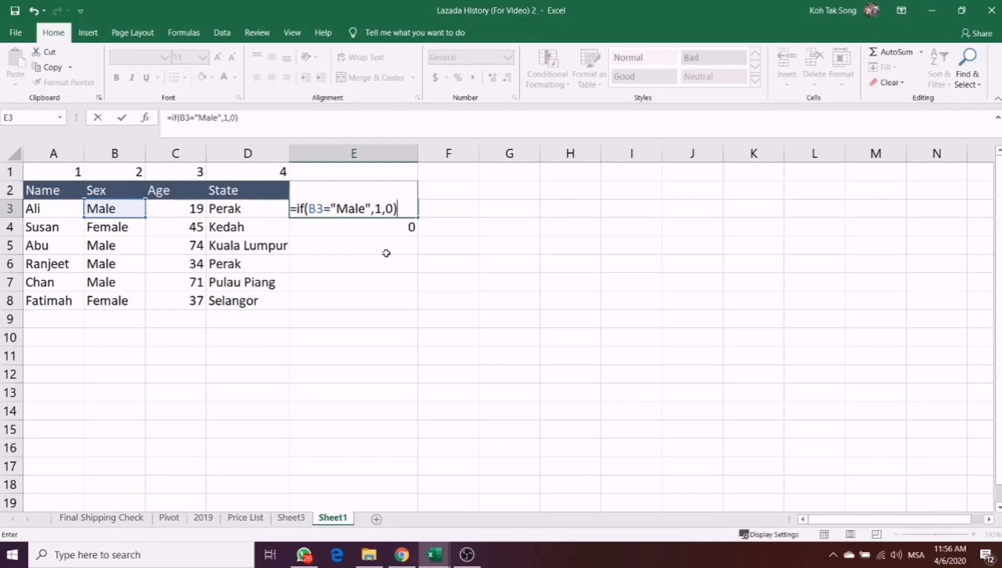
- Delete the B3 reference from the logical test in E3's formula and pick cell B3 again in its place
left_click(305, 209)
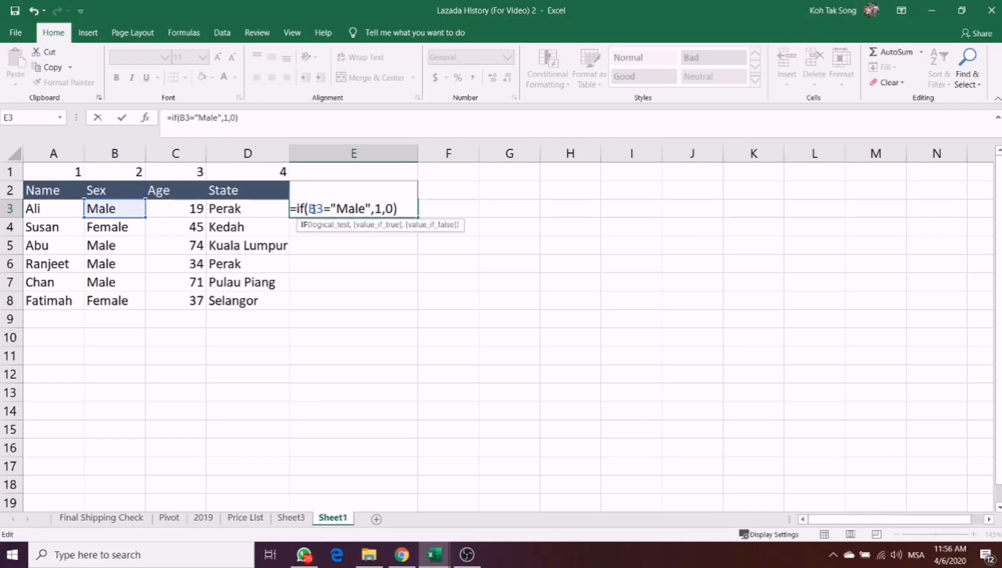
left_click_drag(323, 209, 308, 209)
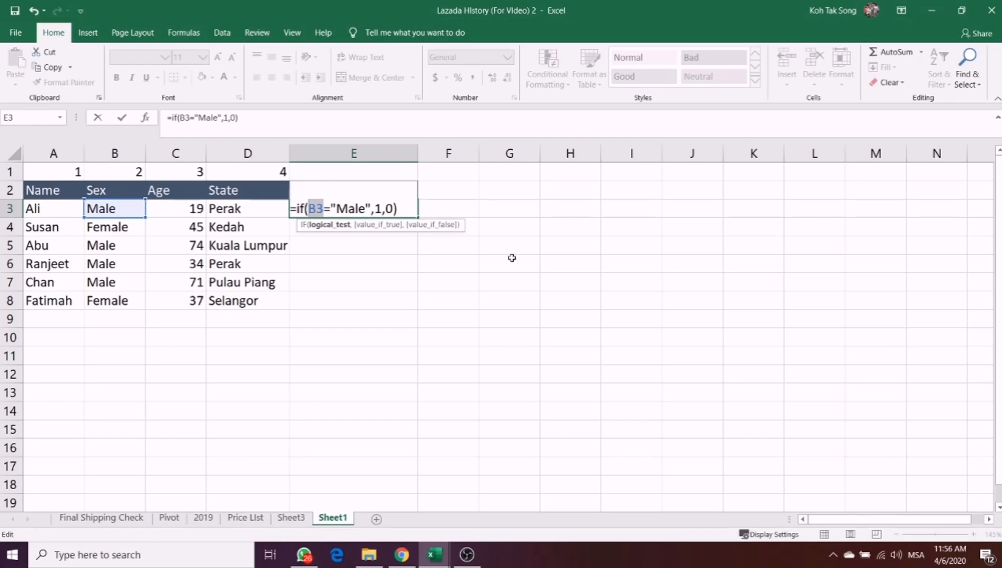
key("BackSpace")
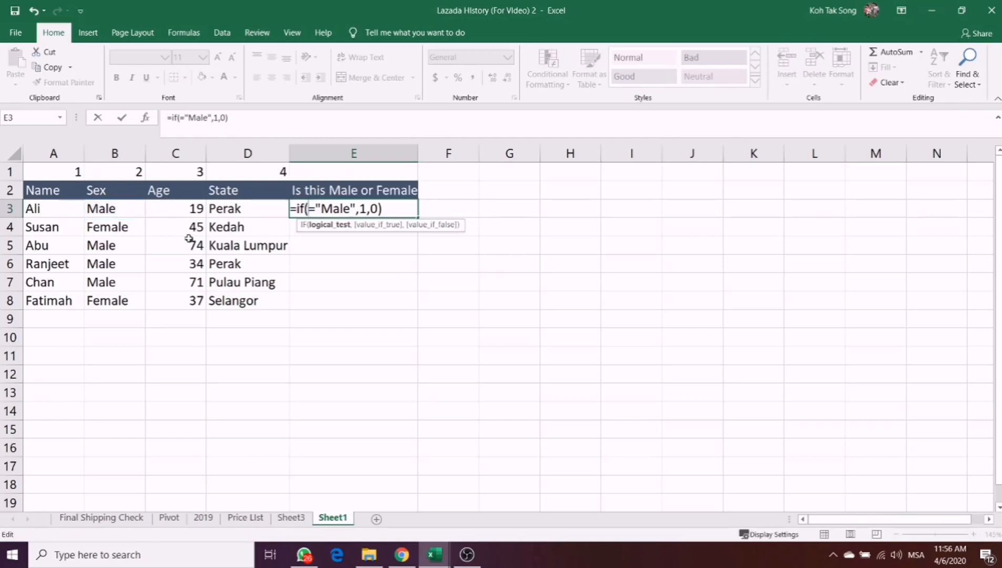
left_click(121, 209)
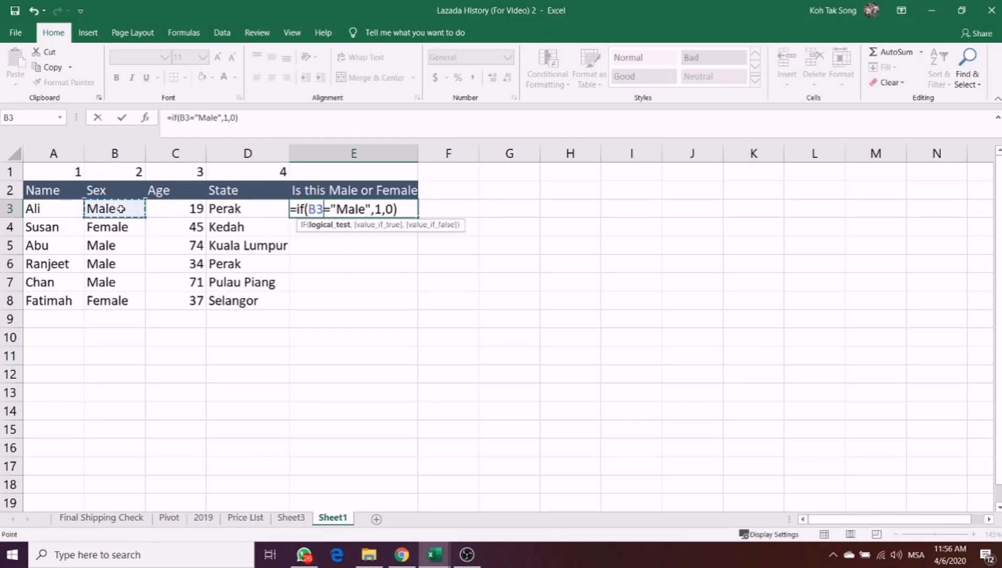
- Review the logical test and true value of E3's formula and enter it as =IF(B3="Male",1,0)
left_click(331, 212)
left_click_drag(336, 209, 367, 209)
left_click(382, 210)
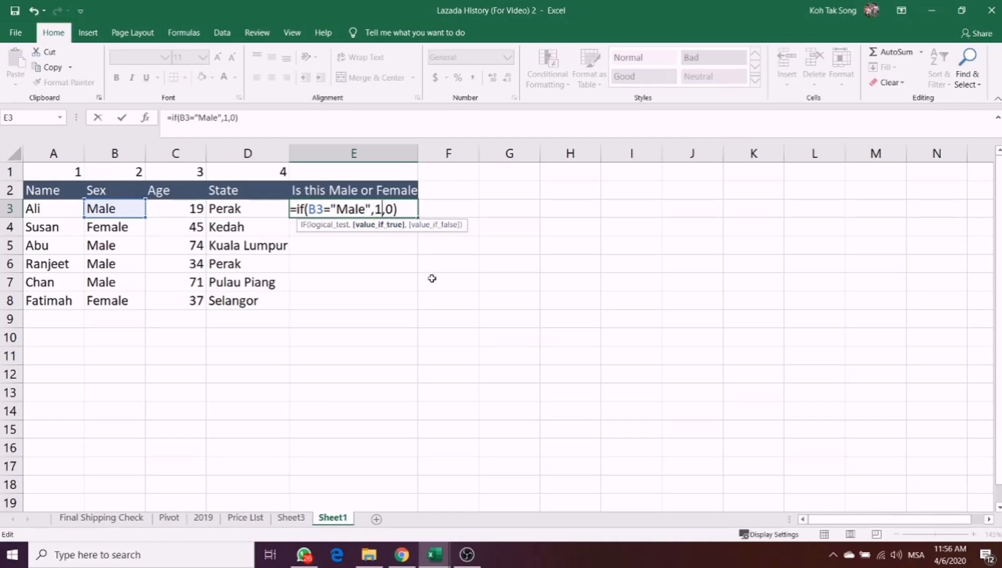
key("Return")
left_click(372, 206)
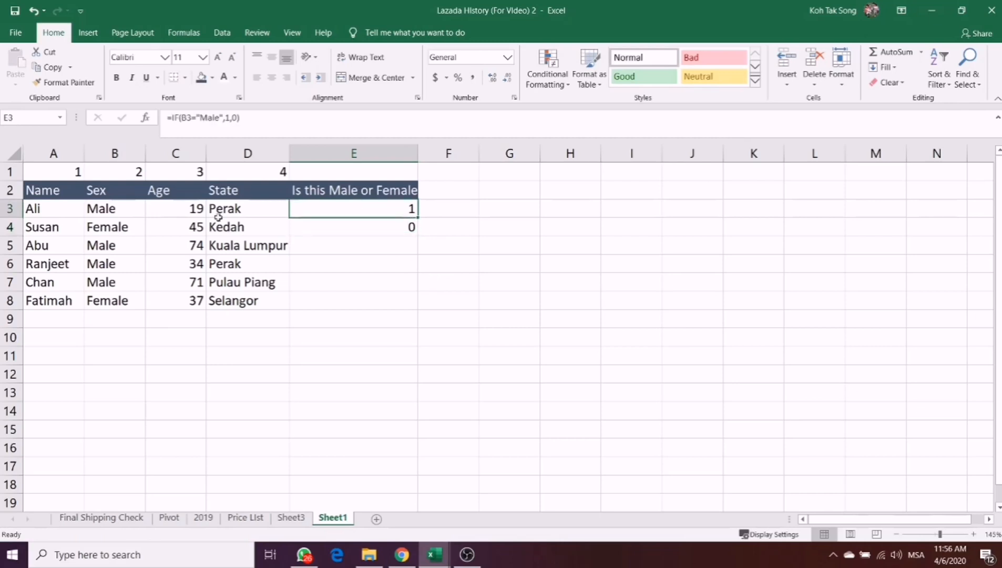
- Clear the leftover value in E4 and fill E3's IF formula down through E8
left_click_drag(416, 219, 413, 223)
left_click(413, 226)
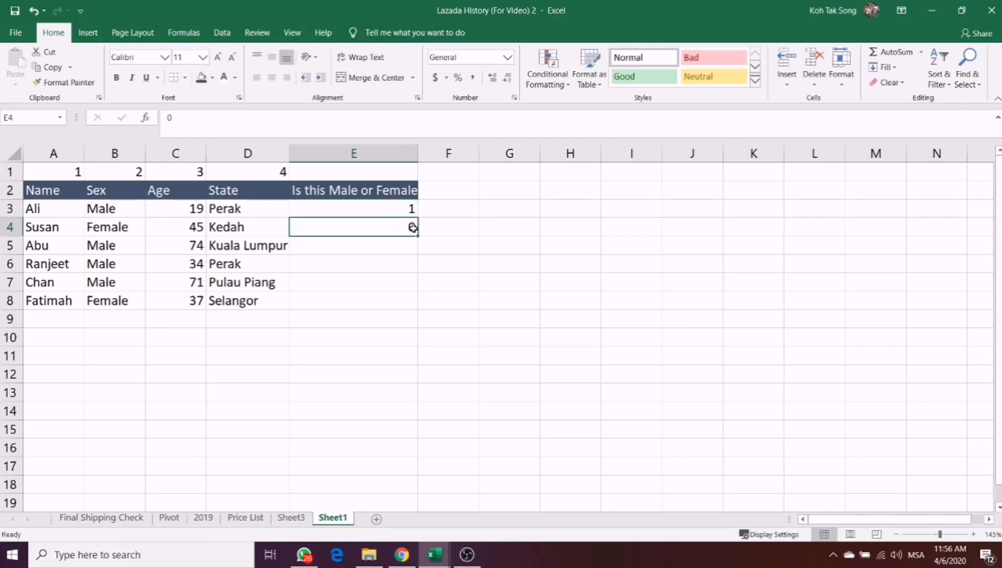
key("Delete")
left_click(404, 210)
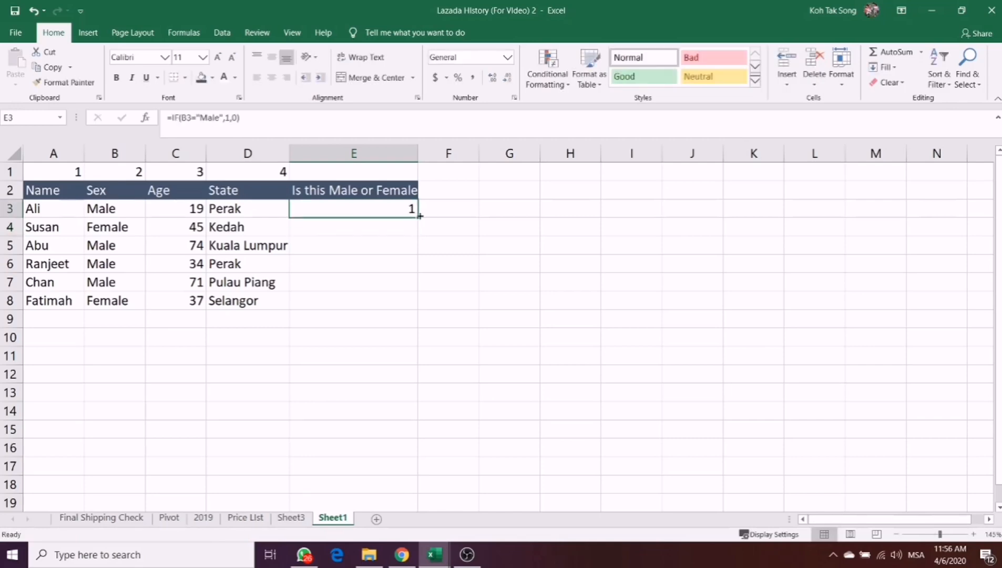
double_click(418, 216)
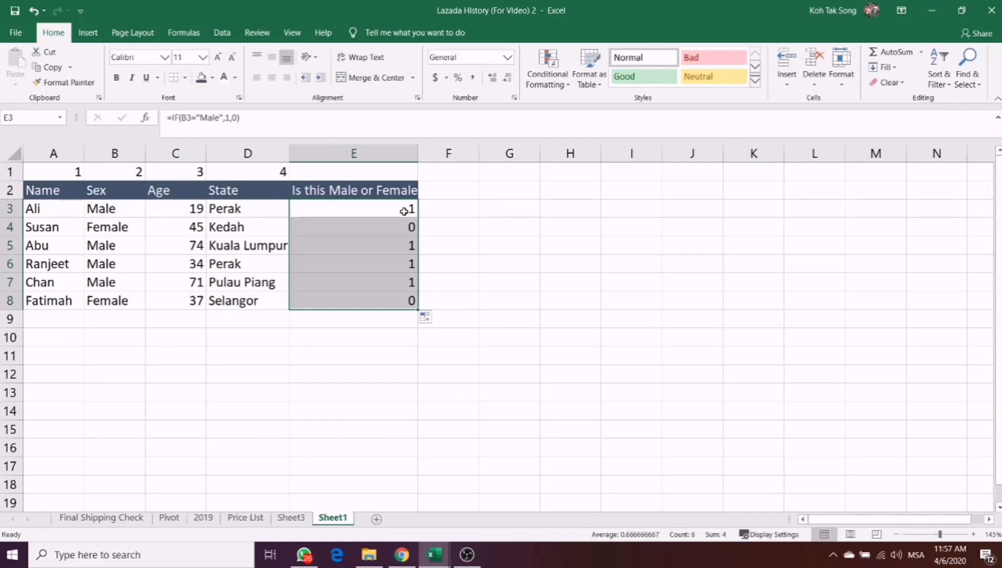
left_click(404, 230)
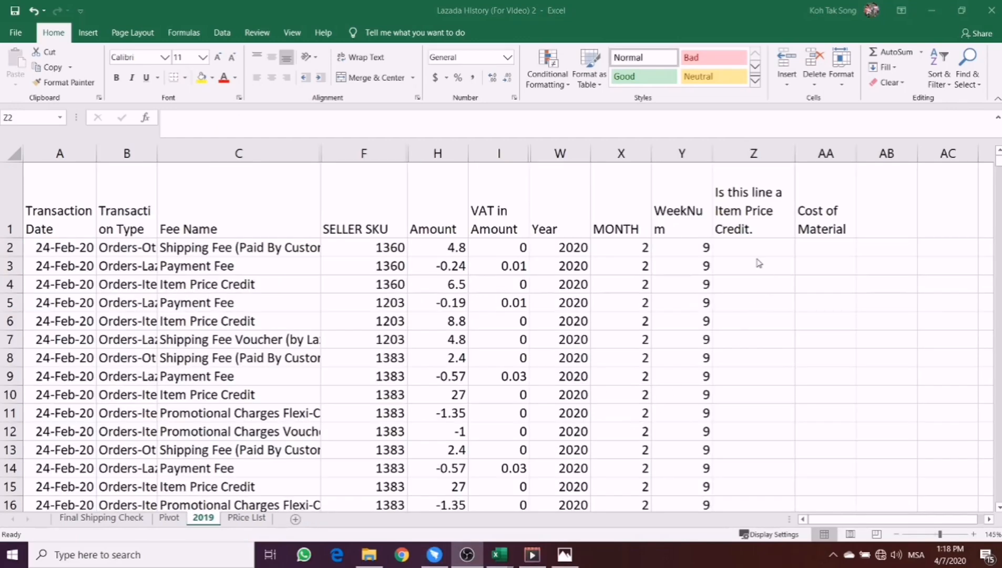
- Start an IF formula in Z2 of the 2019 sheet that tests whether C2 equals "Item Price Credit"
left_click(756, 259)
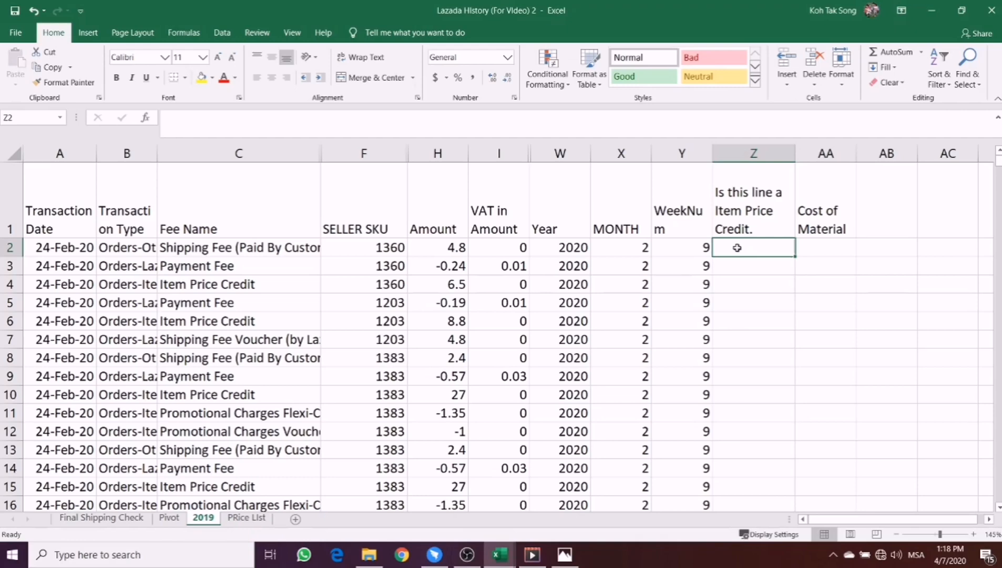
type("=")
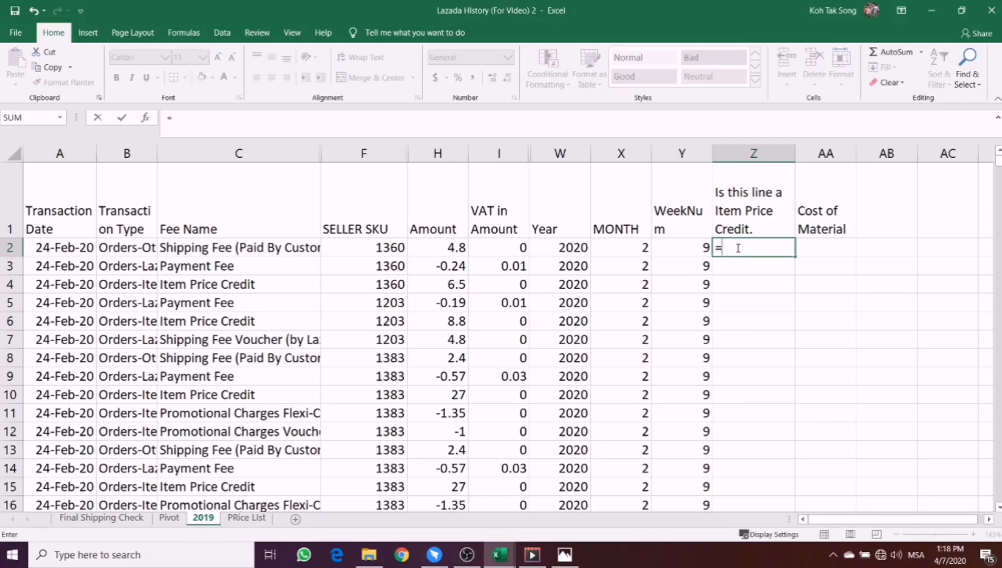
type("IF(")
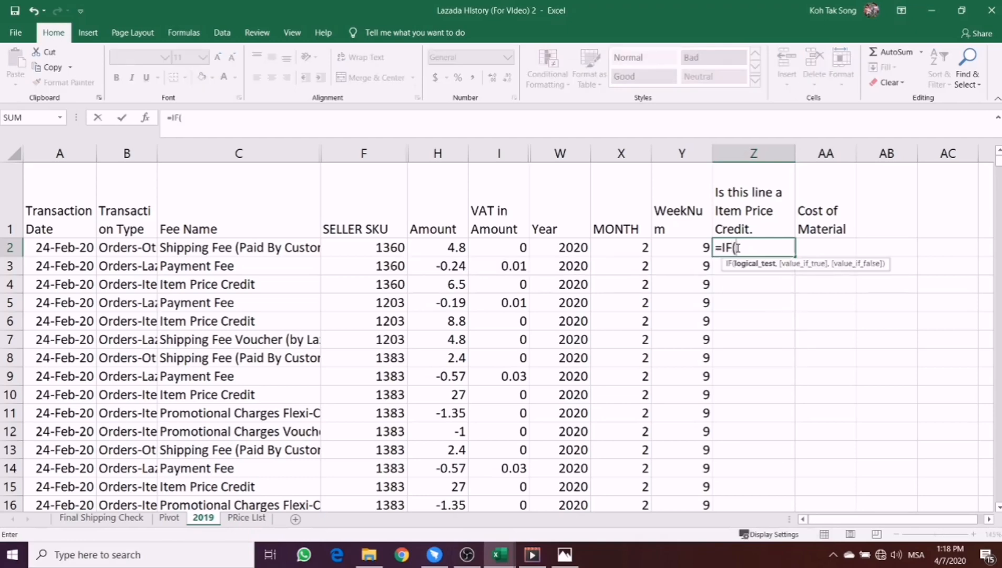
left_click(240, 247)
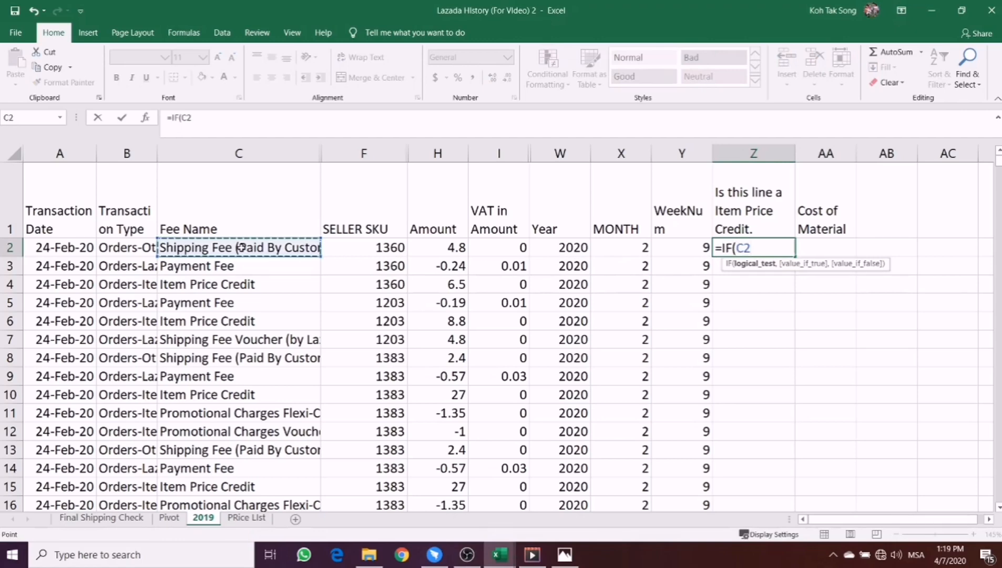
type("=")
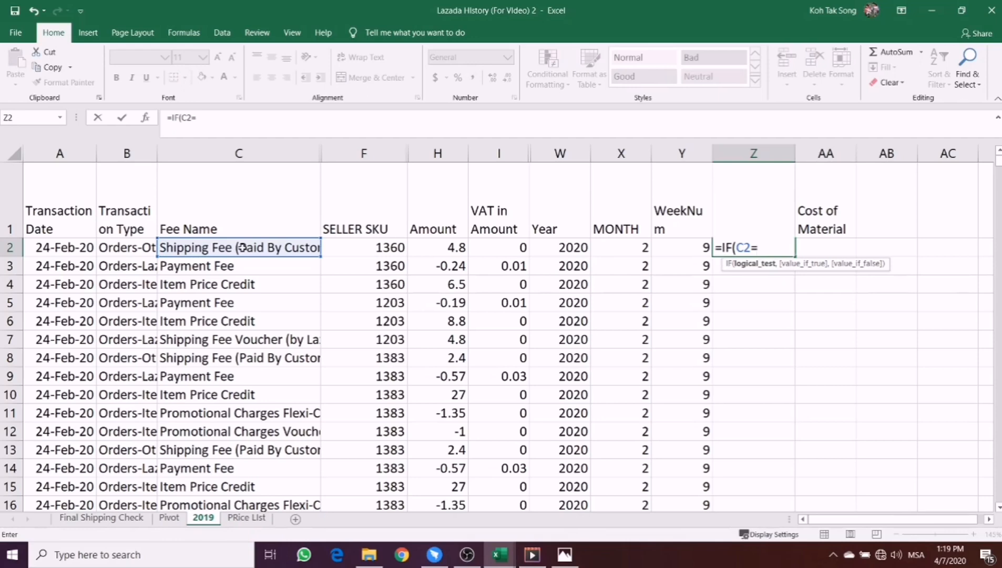
type("\"Item ")
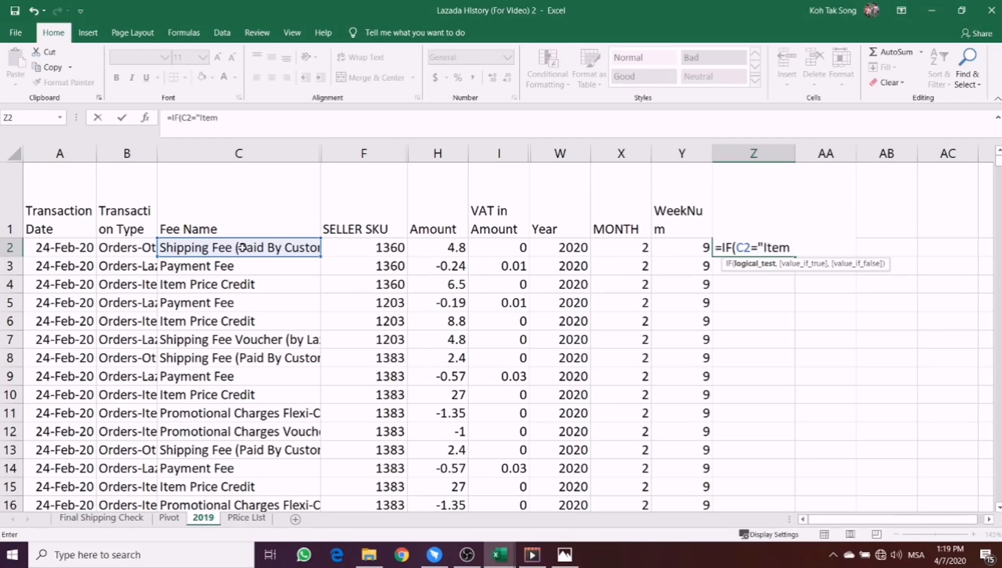
type("Price Cred")
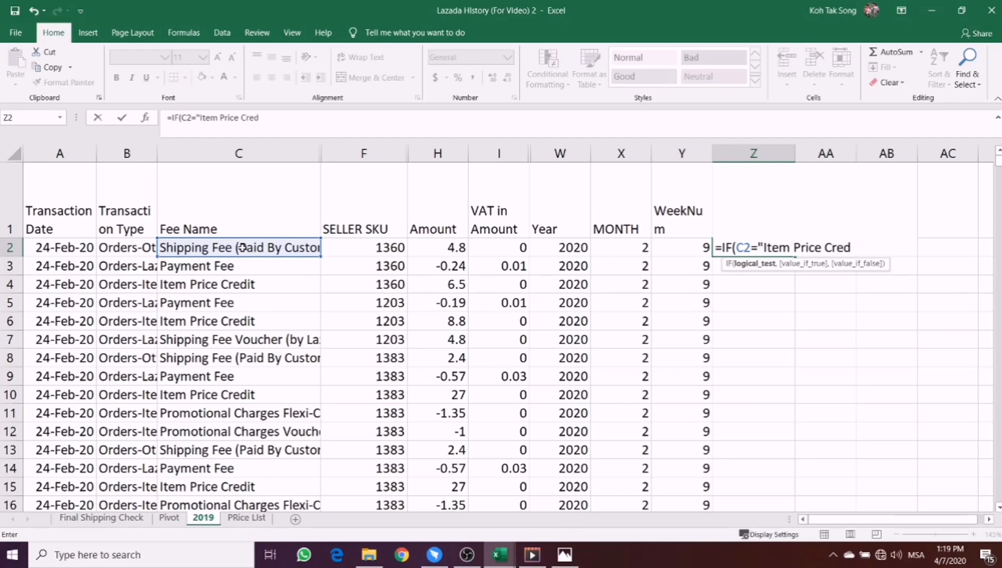
type("it\",")
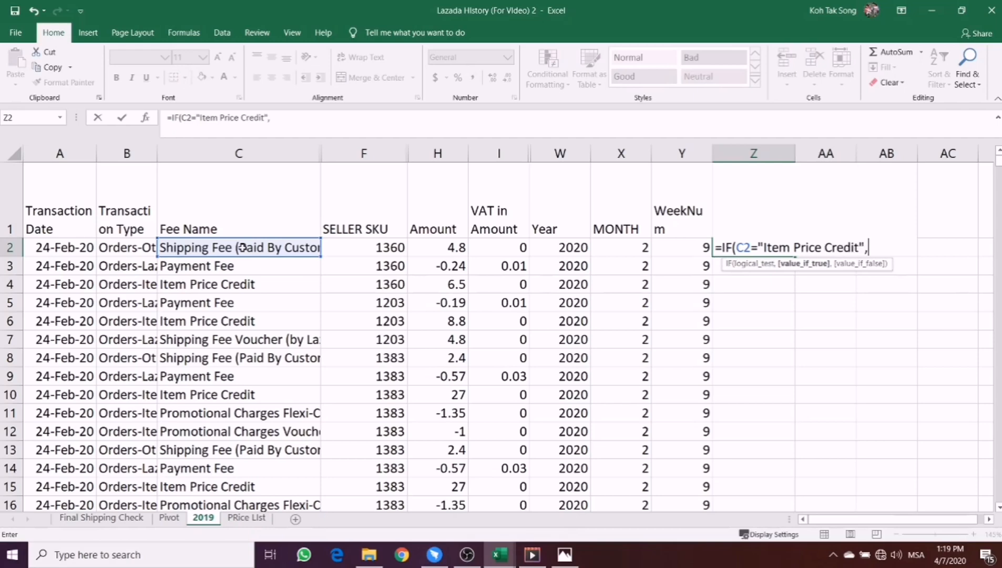
type("1,")
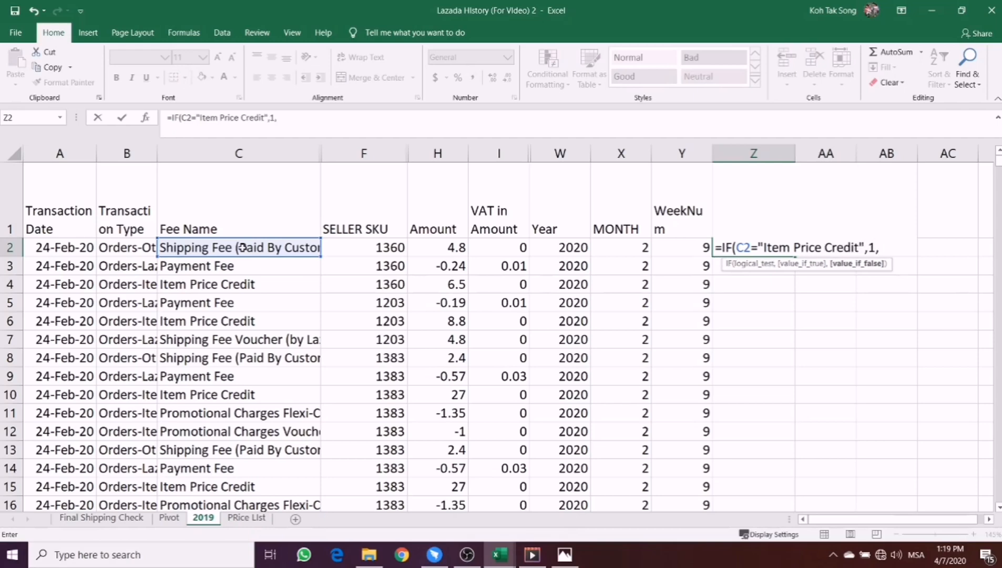
type("0)")
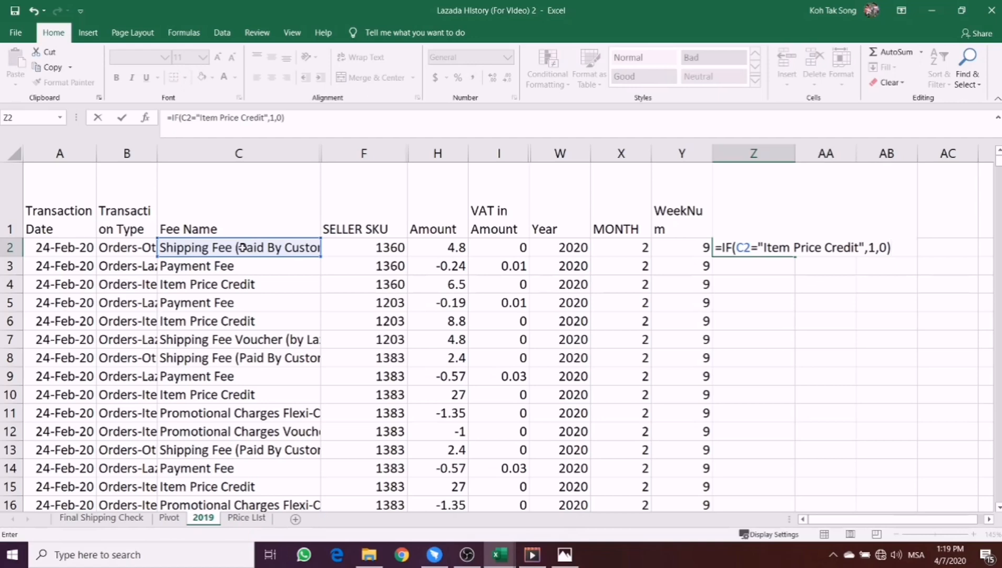
- Complete Z2's IF formula with 1 for true and 0 for false, close the parenthesis and enter it
key("Return")
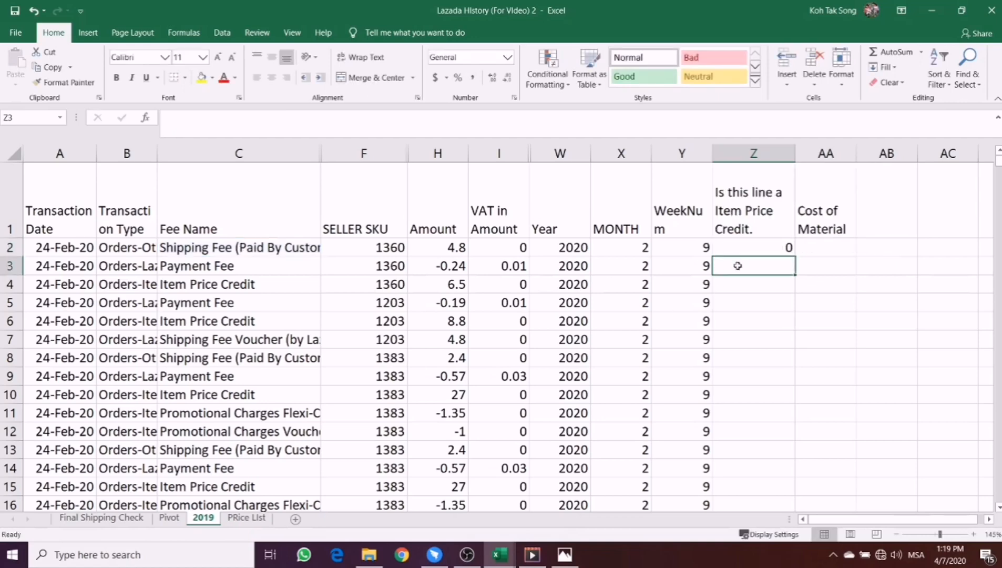
- Fill Z2's formula down the whole column and check the flags against the fee names in rows 4 and 6
left_click(746, 252)
double_click(795, 257)
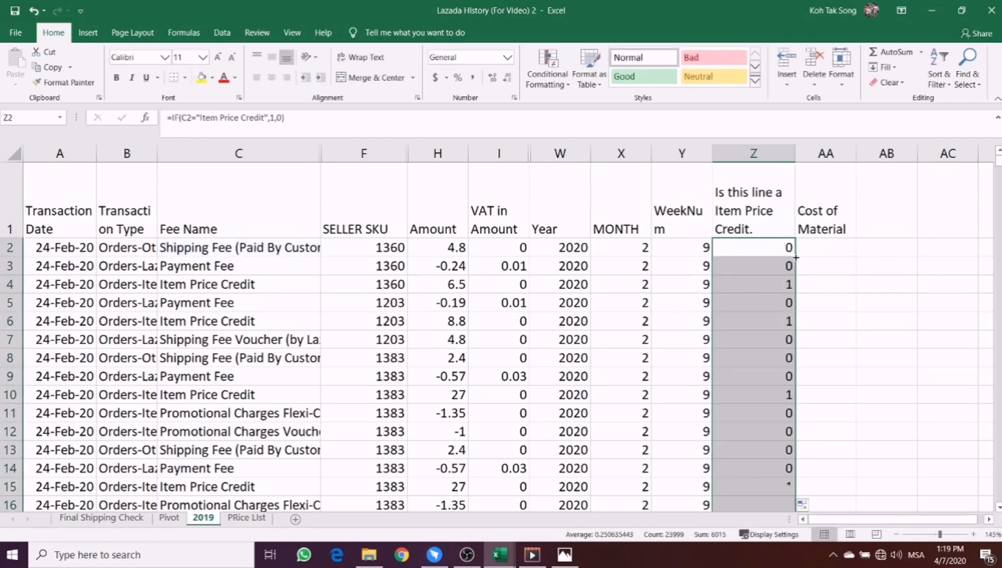
left_click(780, 290)
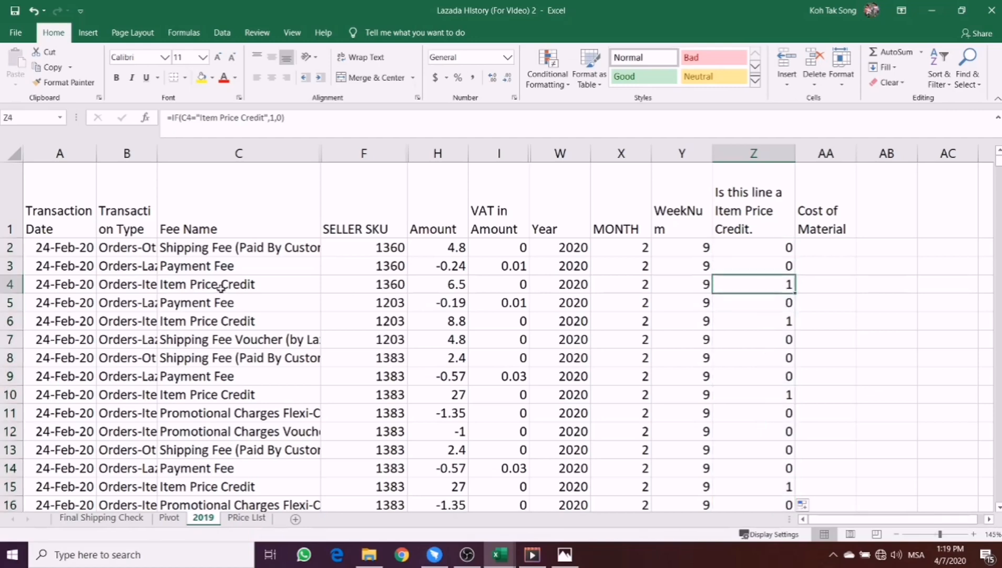
left_click_drag(227, 290, 753, 292)
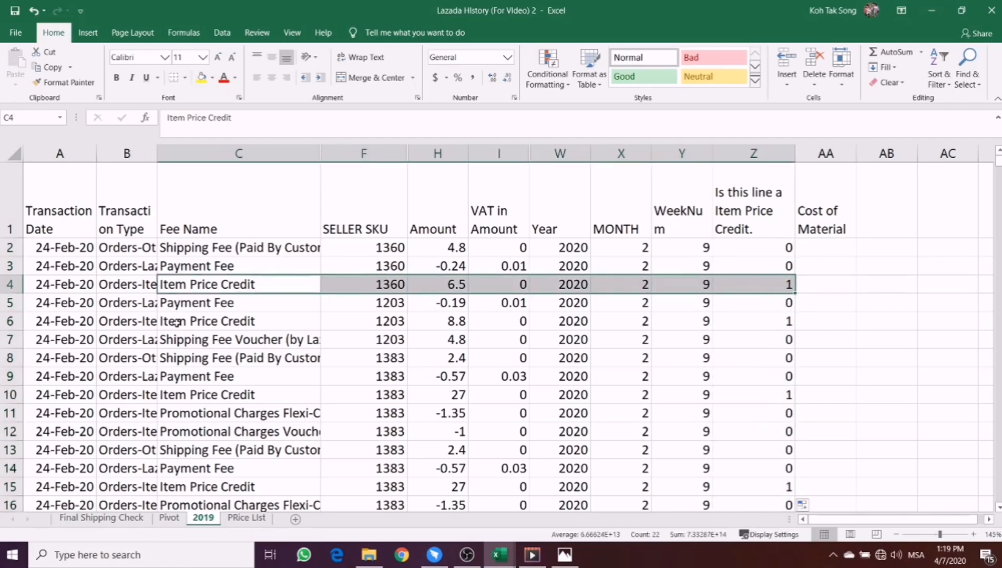
left_click_drag(177, 325, 738, 326)
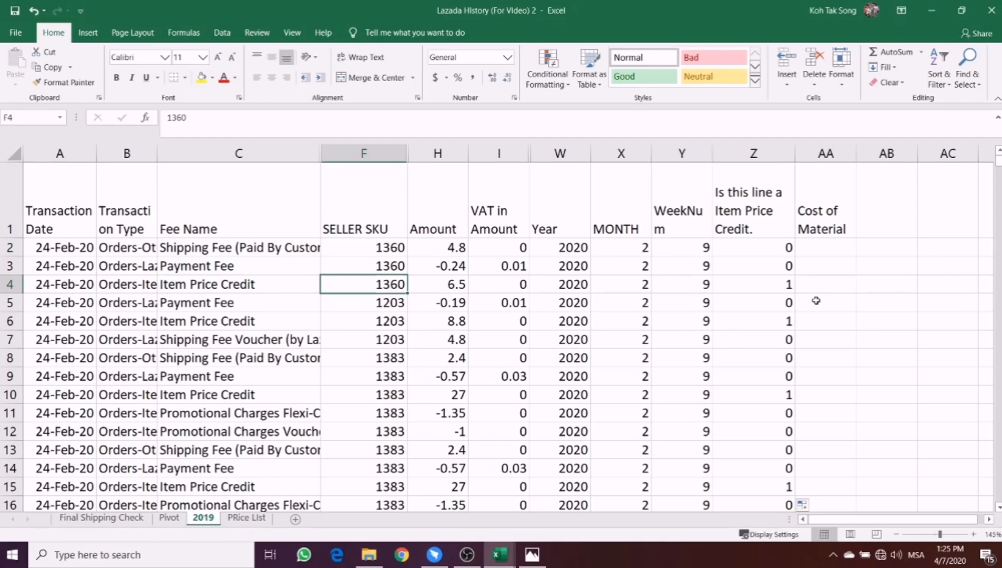
- Examine row 4's credit flag, seller SKU and Cost of Material cell, and view the SKU costs on the Price List sheet
left_click(813, 283)
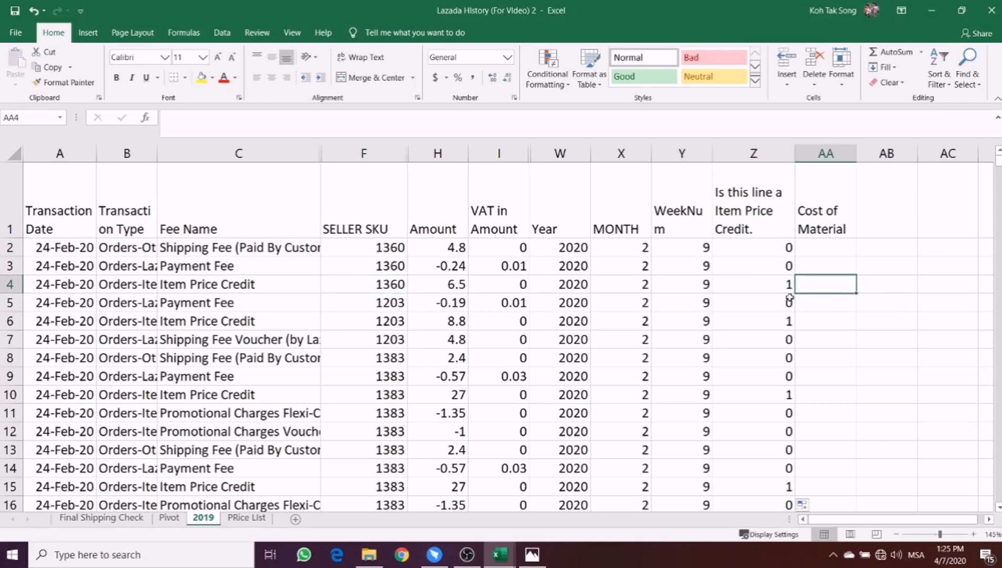
left_click(752, 286)
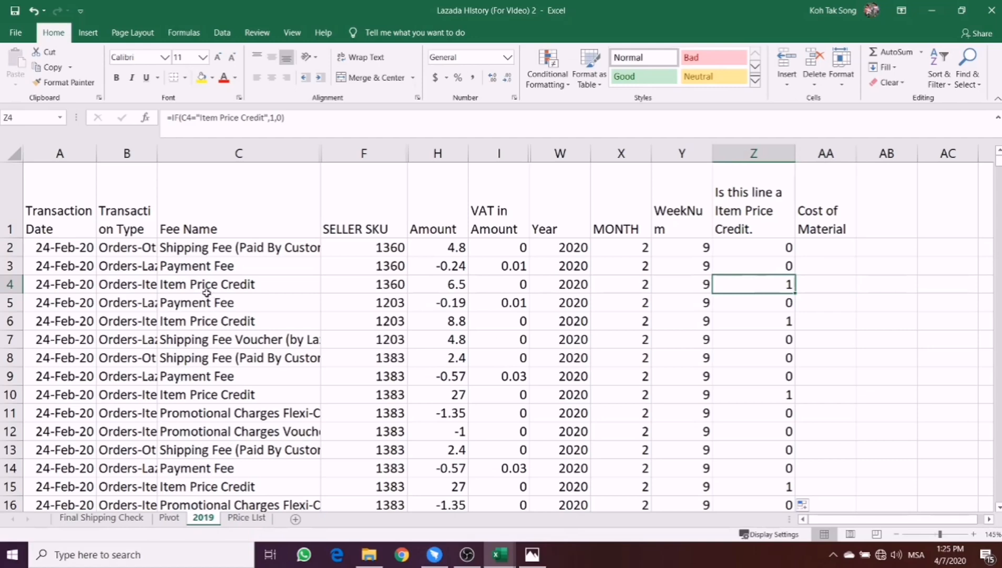
left_click(816, 280)
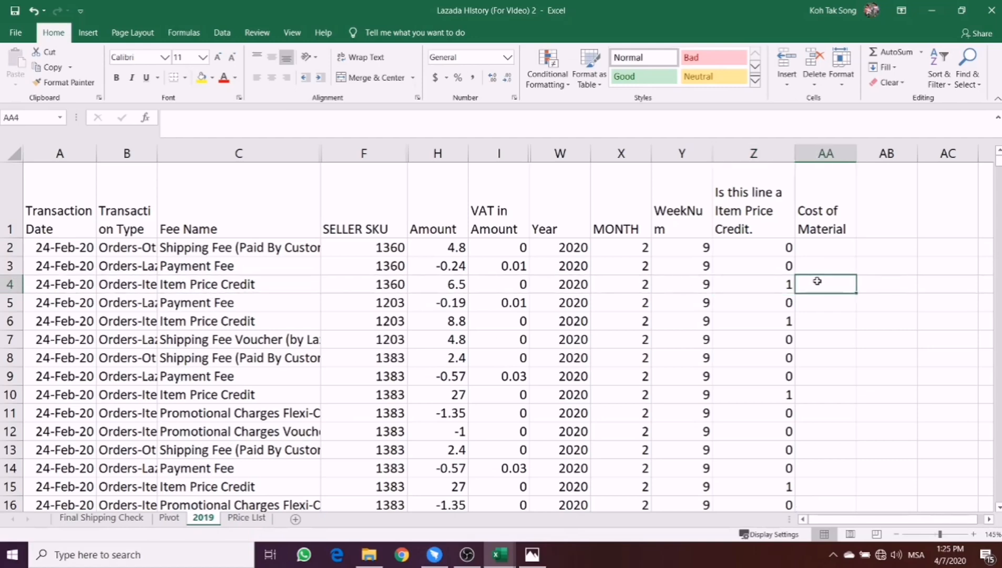
double_click(818, 282)
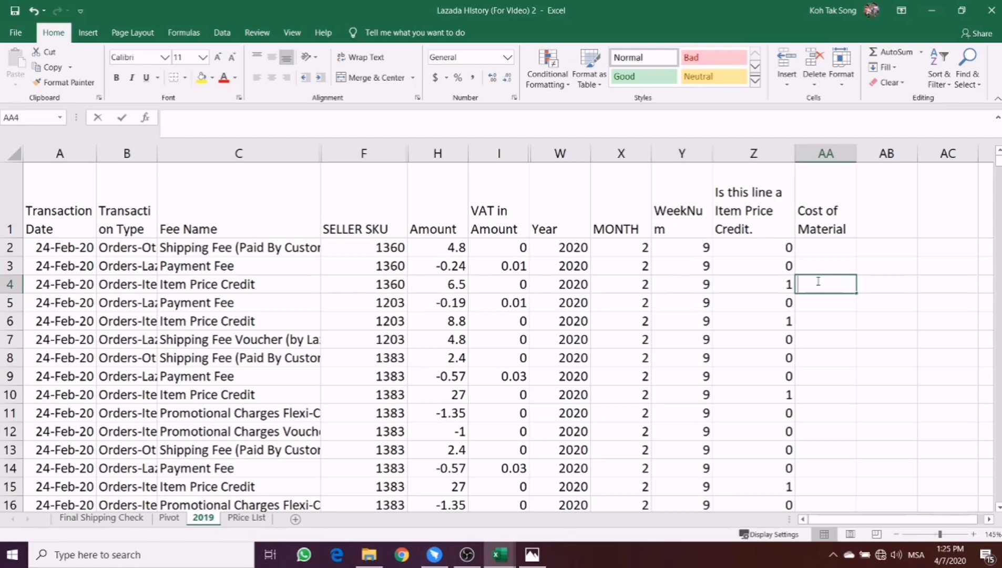
left_click(381, 285)
left_click(833, 285)
left_click(359, 289)
left_click(797, 289)
left_click(255, 518)
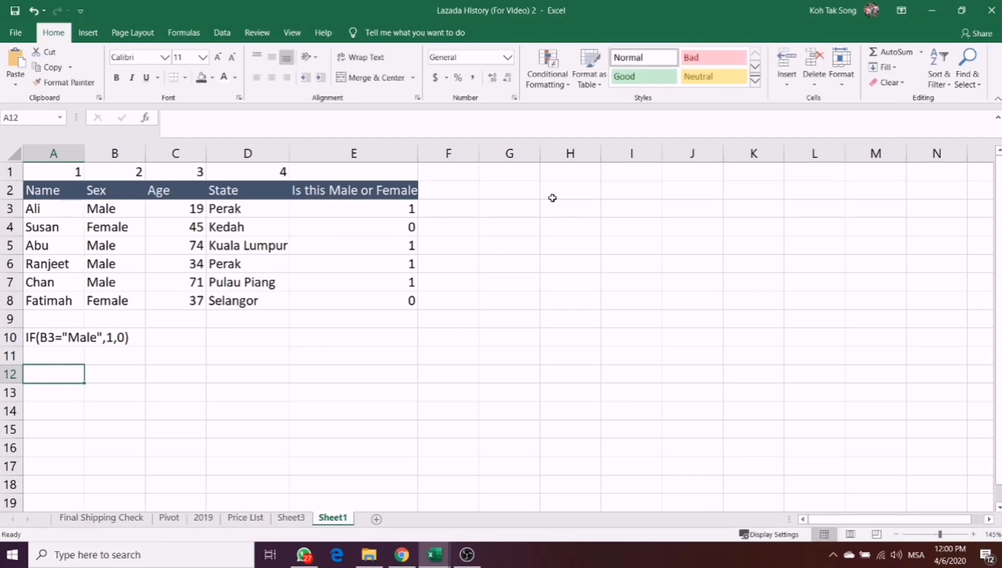
- Add the header "Name" in cell H2 of Sheet1 to start a lookup table beside the sample data
left_click(554, 195)
type("M")
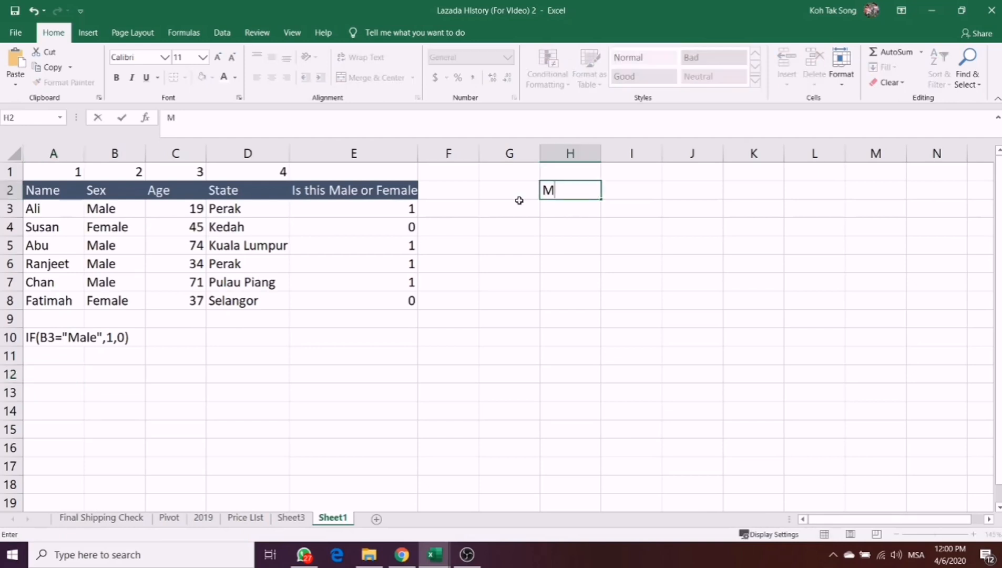
type("a")
key("BackSpace")
key("BackSpace")
type("Name")
key("Return")
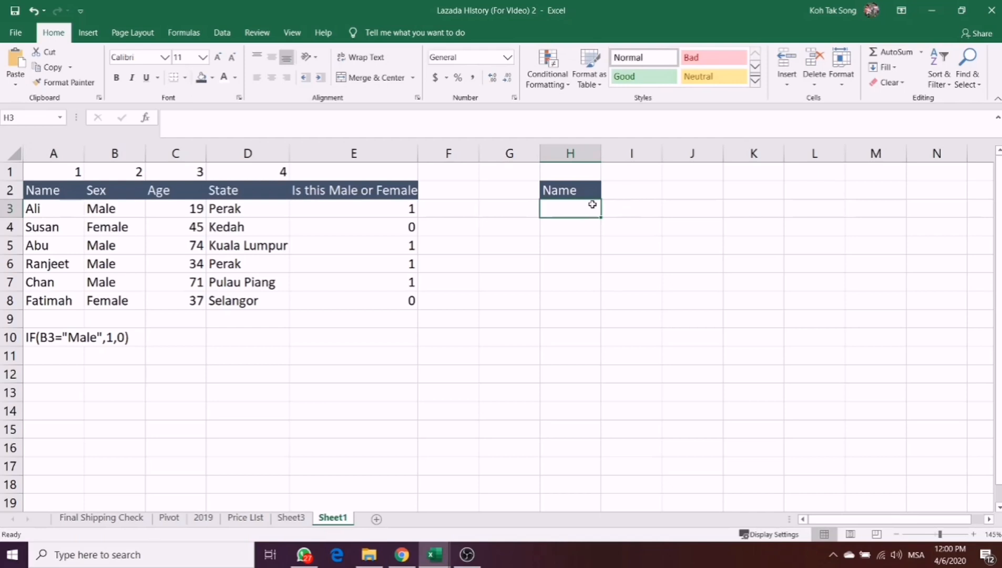
- Fill the input cell H3 below the Name header with the standard orange colour
left_click(212, 77)
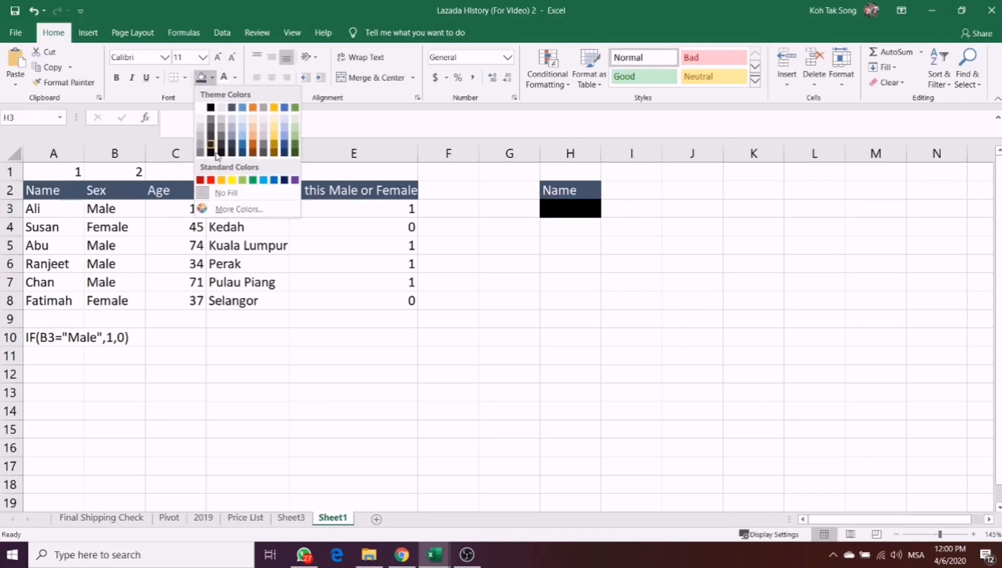
left_click(223, 181)
left_click(505, 249)
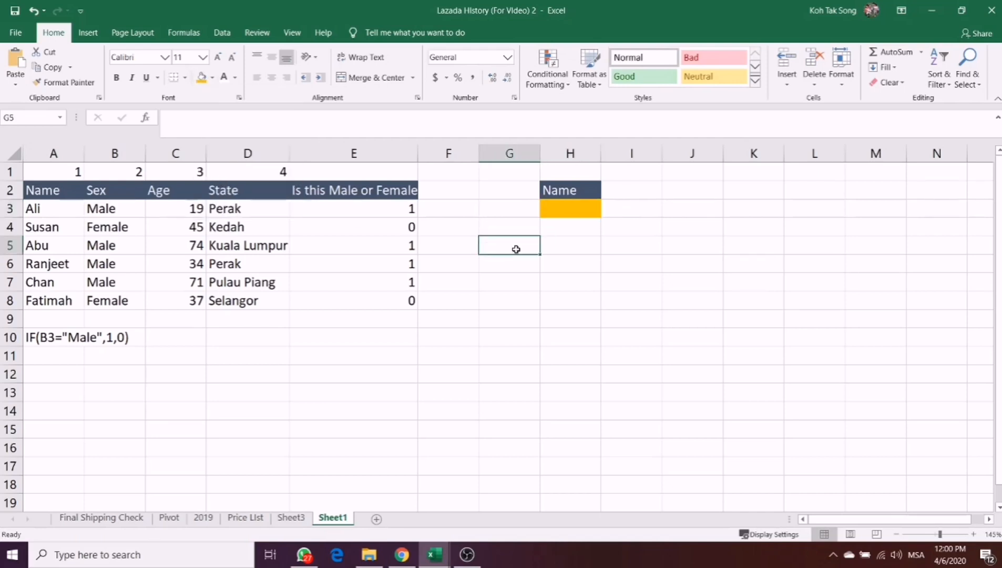
- Add the header "State" in cell I2, beside the Name header of the lookup table
left_click(639, 195)
type("State")
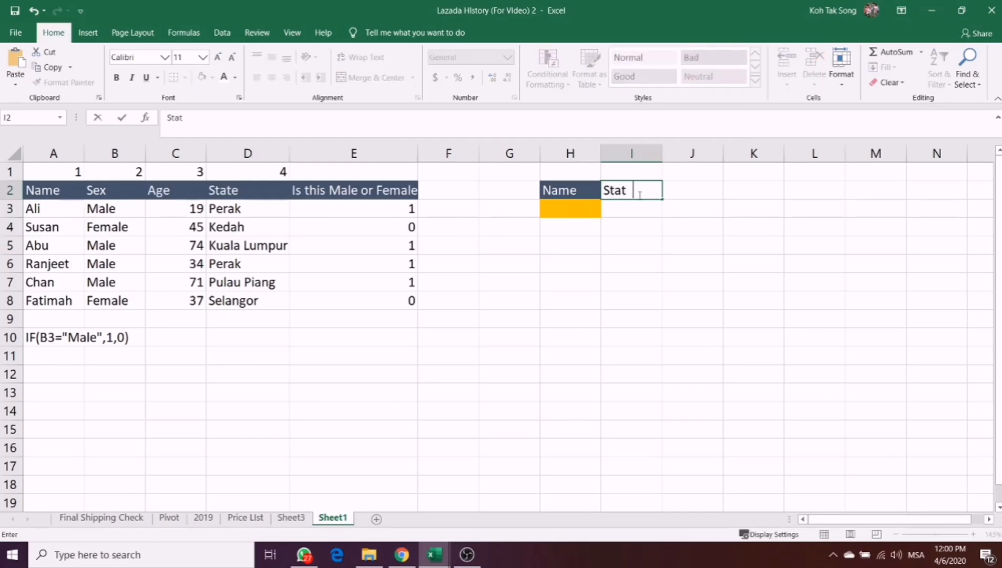
key("Return")
key("Right")
key("Up")
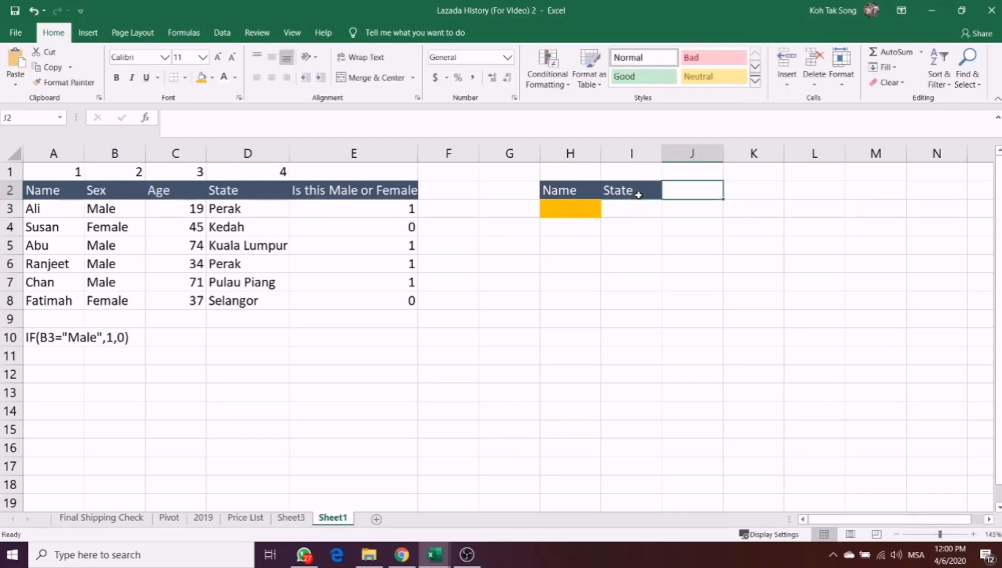
- Copy the "Is this Male or Female" header from E2 into J2 of the lookup table
left_click(356, 189)
key("ctrl+c")
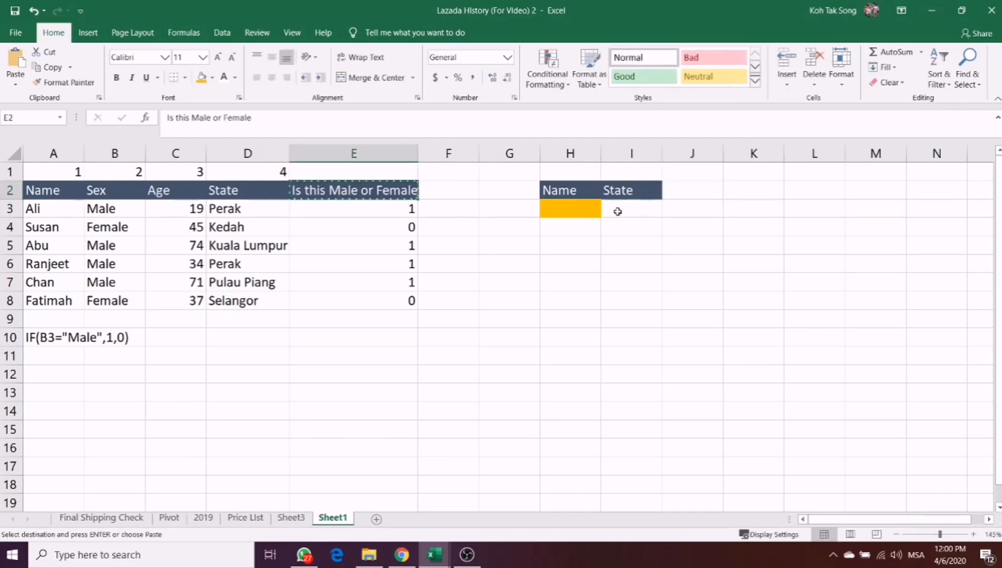
left_click(683, 191)
key("ctrl+v")
left_click(672, 262)
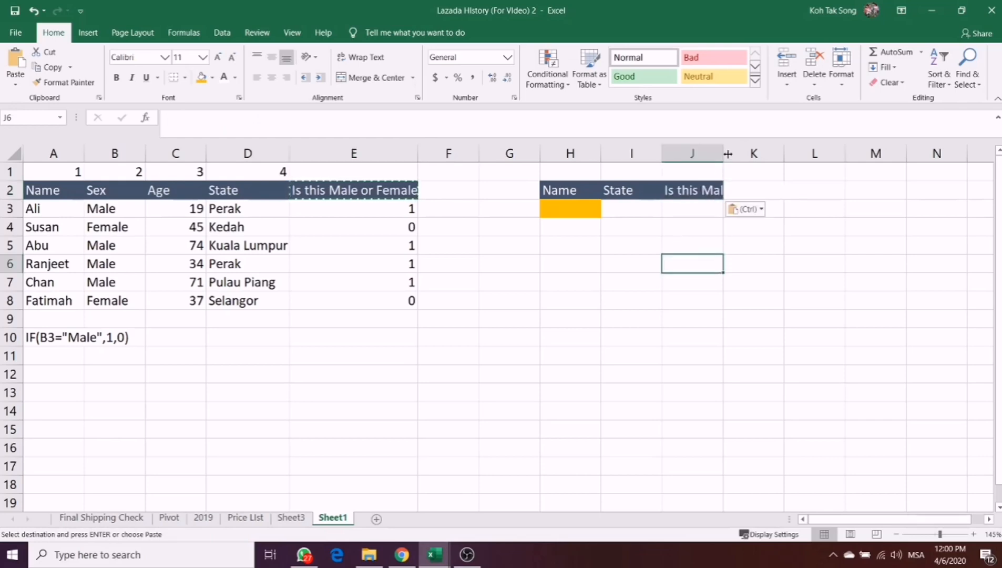
- Widen column J to fit its whole header and enter the first sample name, from A3, in the orange input cell H3
left_click_drag(724, 153, 797, 154)
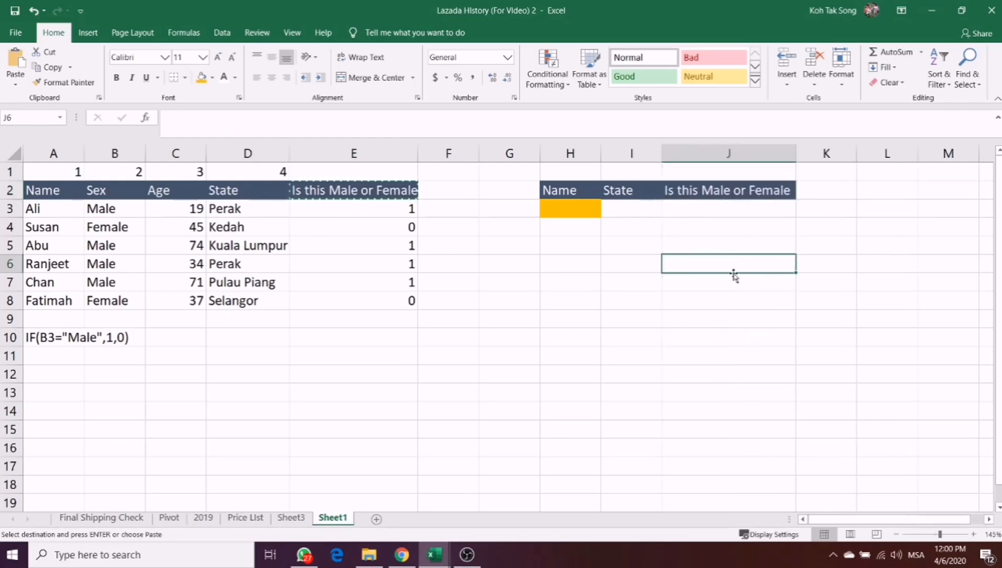
left_click(575, 208)
type("Al")
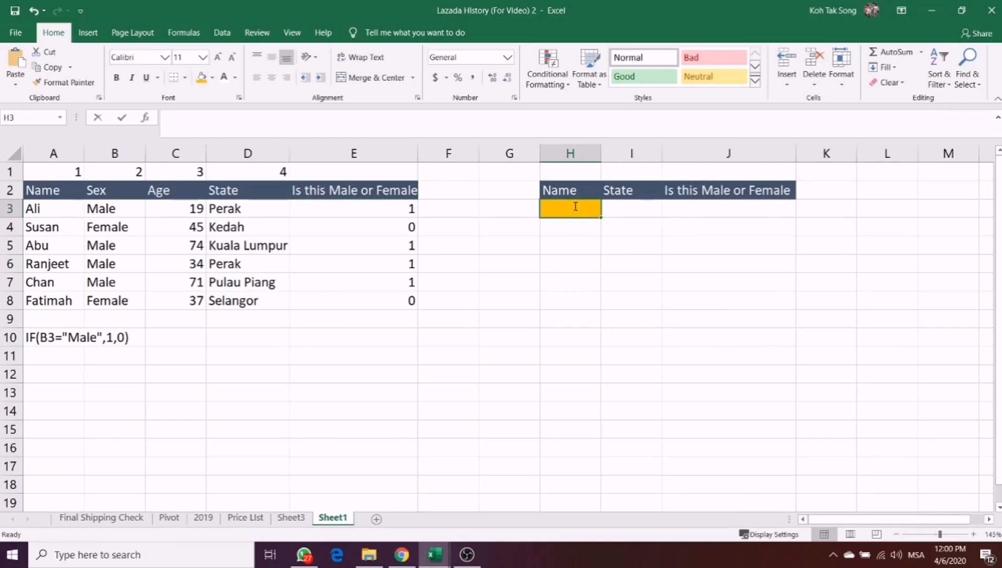
type("i")
key("Return")
- Enter Perak in I3 and 1 in J3 by hand as the expected lookup results
key("Right")
key("Up")
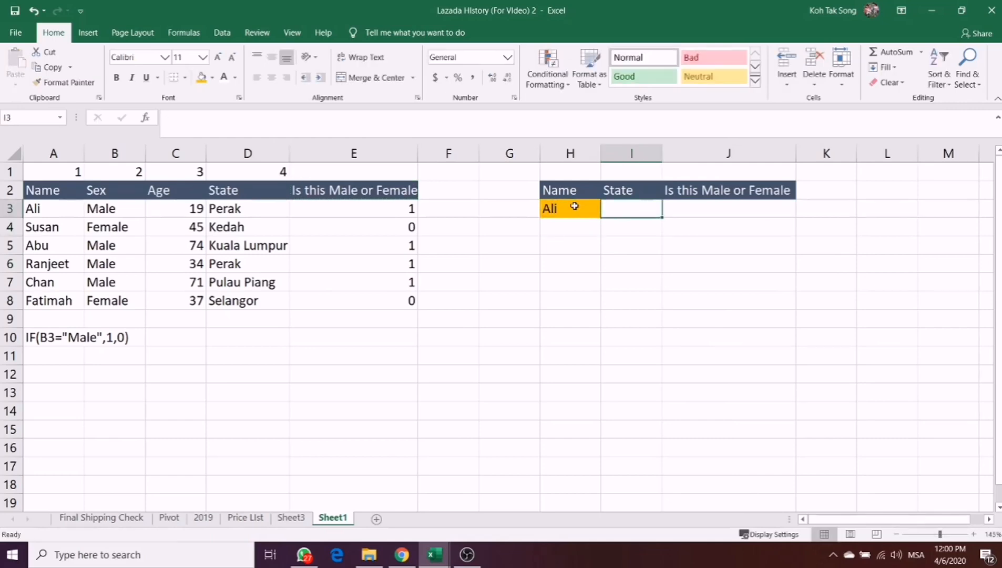
type("PEra")
key("BackSpace")
key("BackSpace")
key("BackSpace")
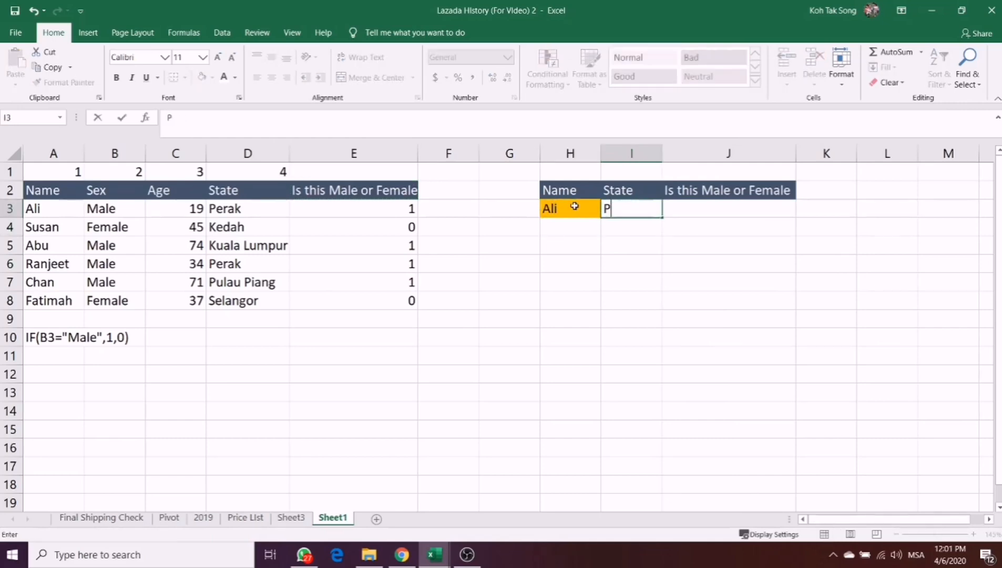
type("erak")
key("Return")
key("Right")
key("Up")
type("1")
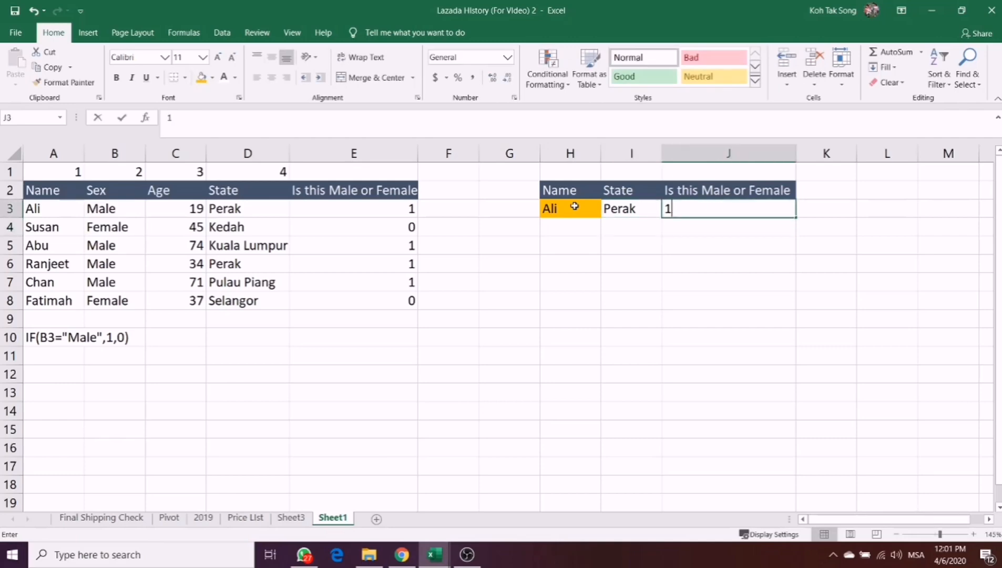
key("Return")
- Clear the hand-entered values from I3:J3 of the lookup table
key("Left")
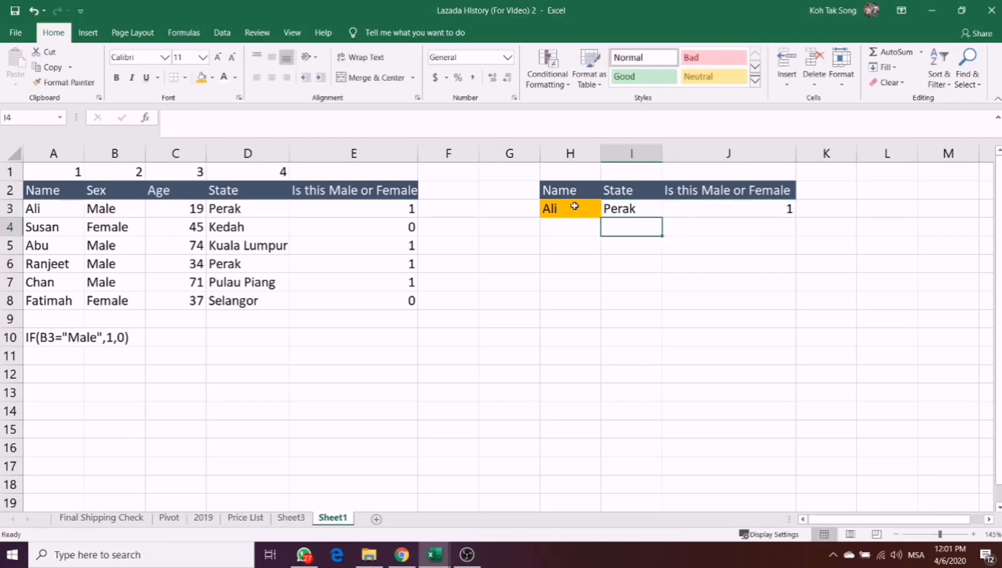
key("Up")
key("shift+Right")
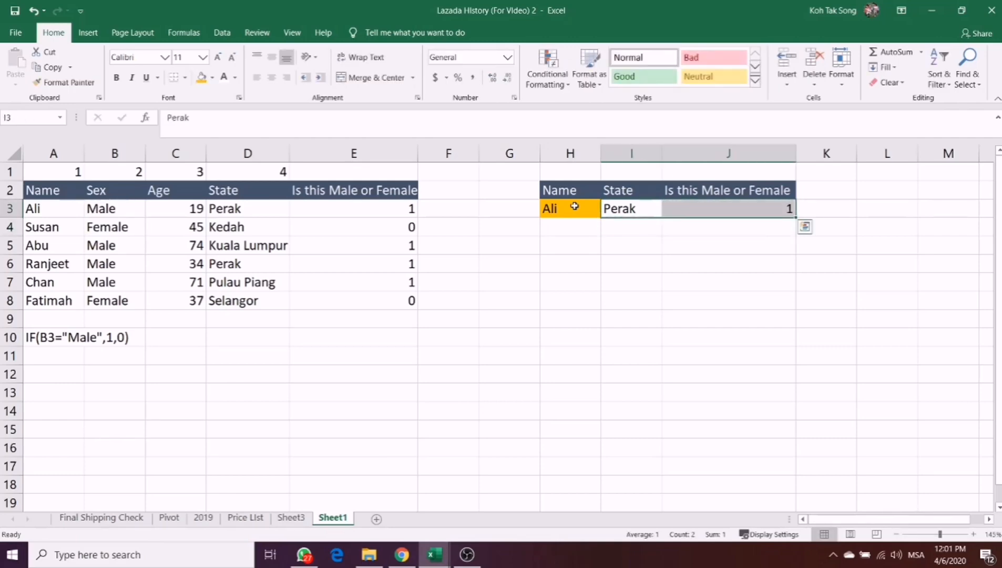
key("Delete")
- Enter the number 6 in E1, above the "Is this Male or Female" header
key("Left")
key("Left")
key("Left")
key("Left")
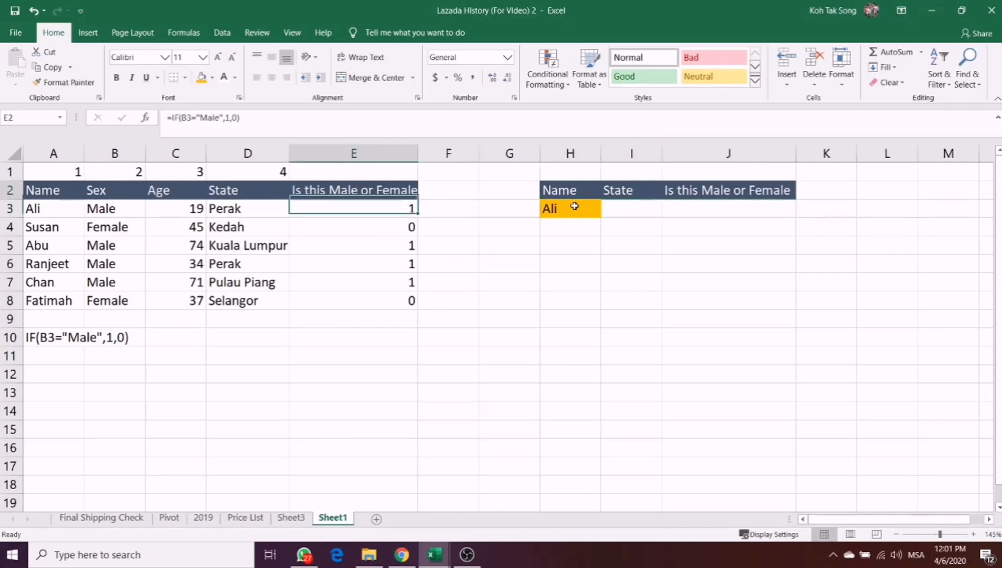
key("Up")
key("Up")
type("6")
key("Return")
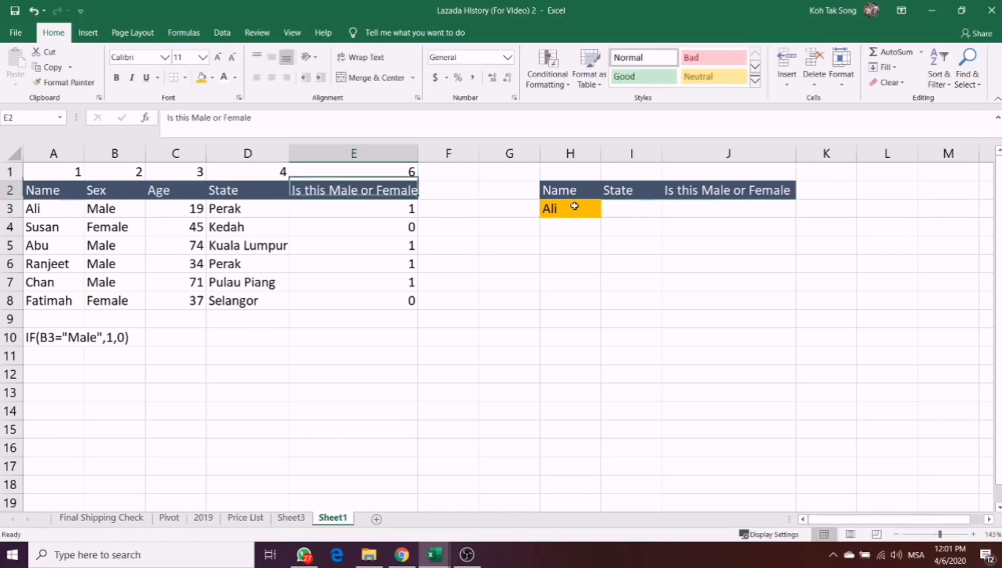
- Start a VLOOKUP formula in I3 under the State header, with H3 as the lookup value
key("Right")
key("Right")
key("Right")
key("Down")
key("Down")
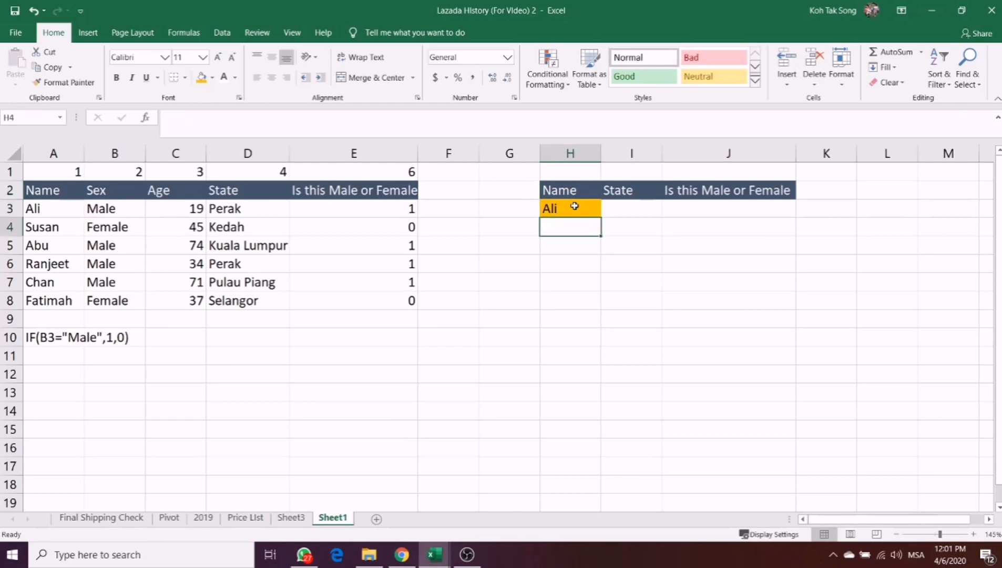
key("Right")
key("Up")
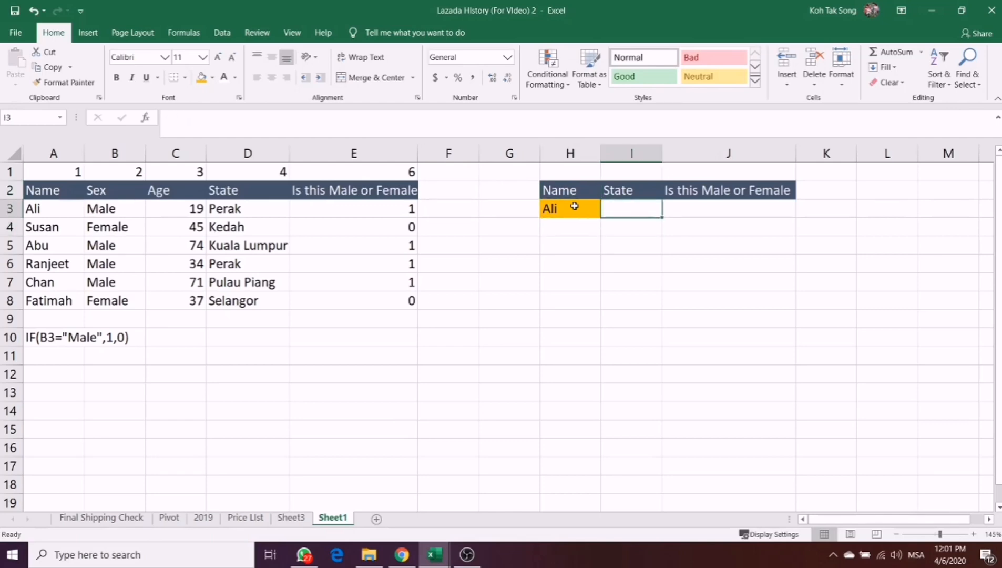
type("=")
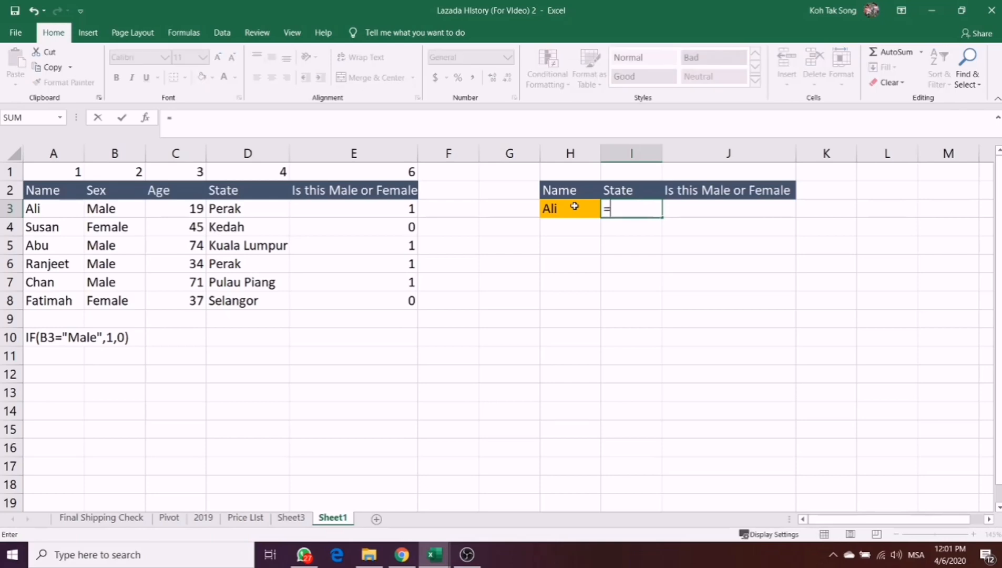
type("vlooku")
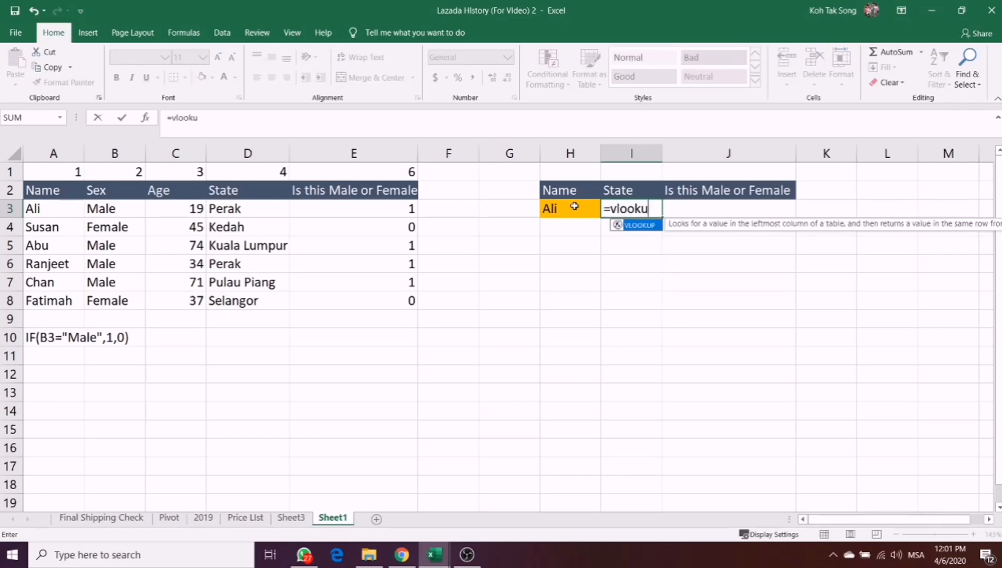
type("p(")
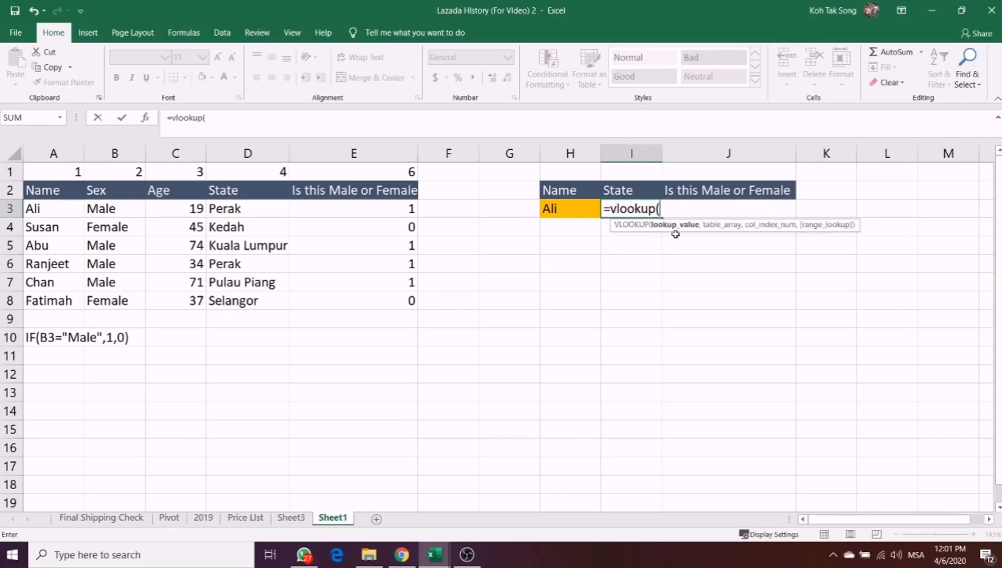
left_click(572, 211)
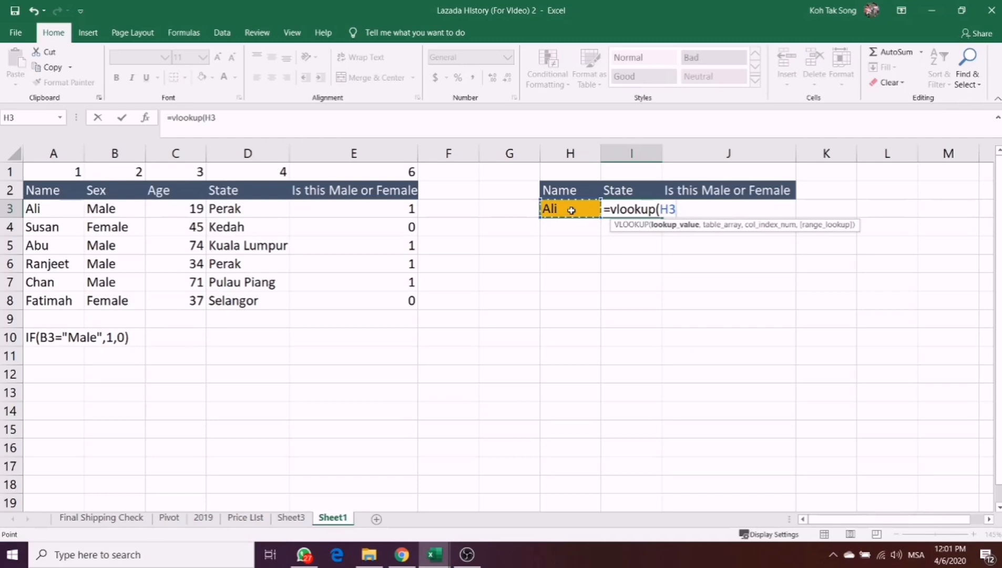
key("alt+Return")
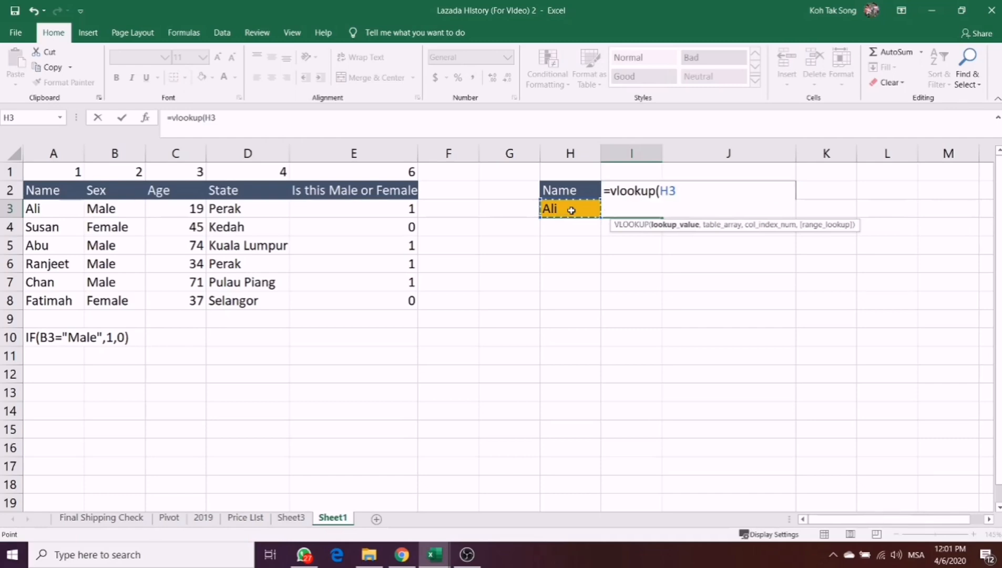
key("BackSpace")
type(",")
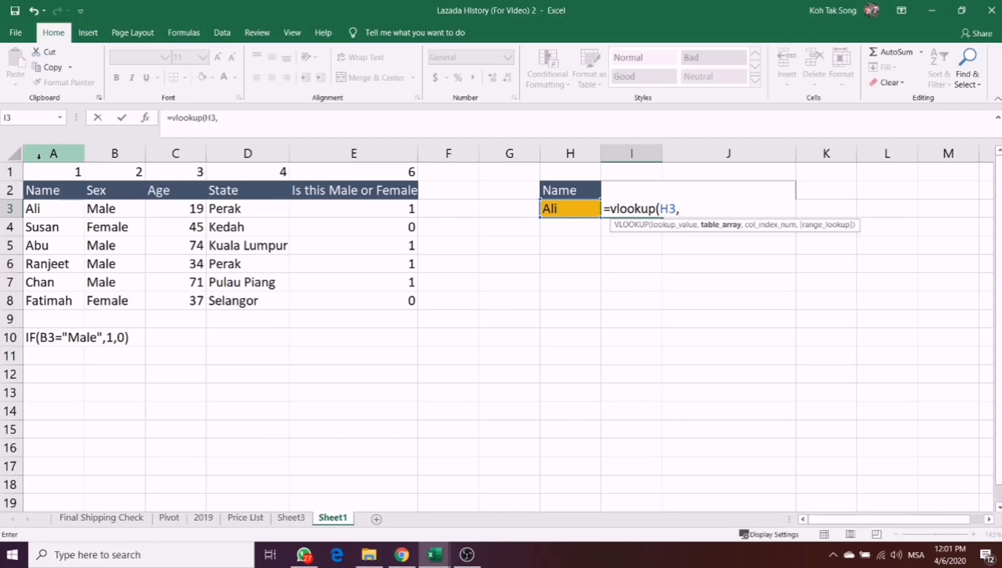
- Set columns A:E as the table array of the VLOOKUP in I3 and 4 as its column index
left_click_drag(37, 153, 350, 187)
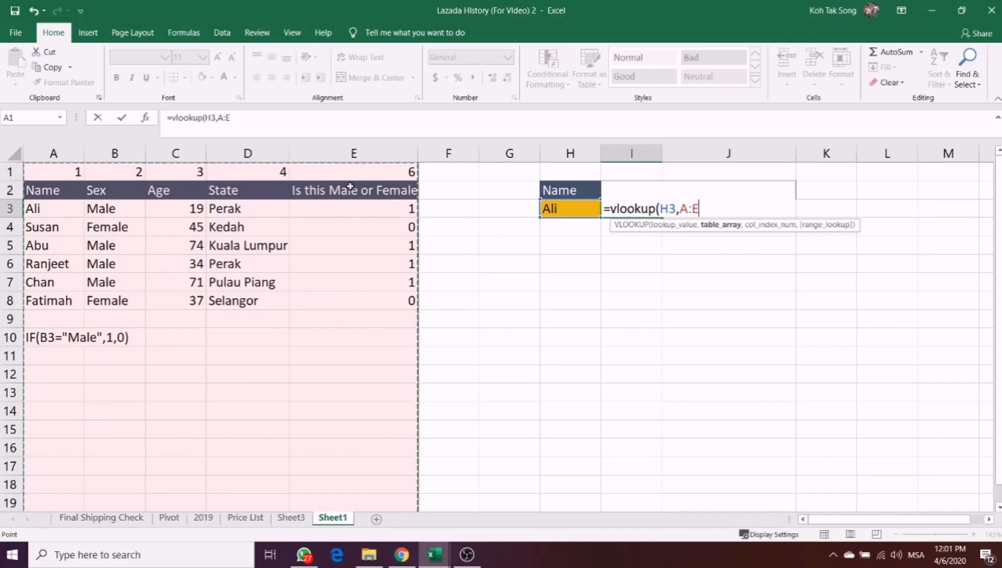
type(".")
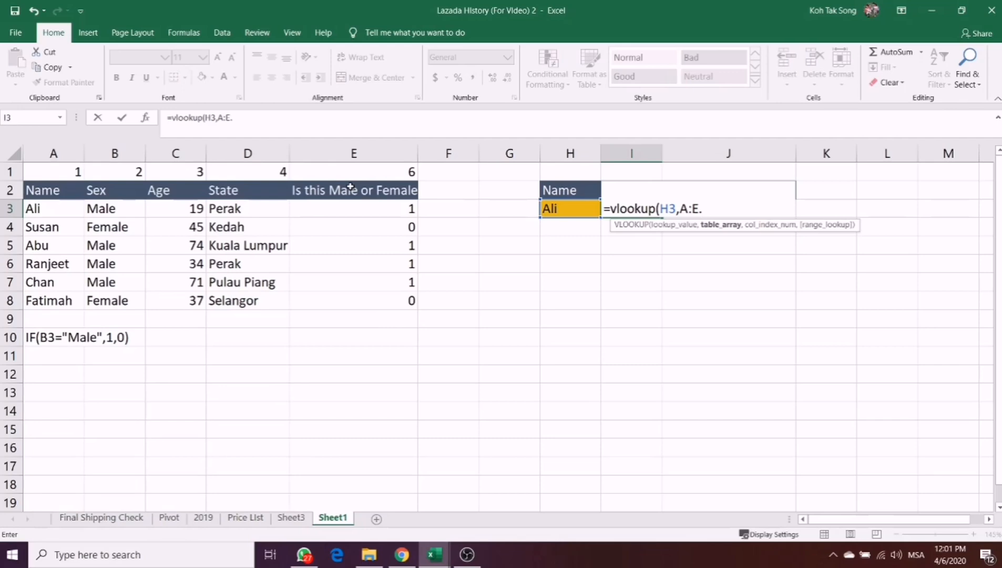
key("BackSpace")
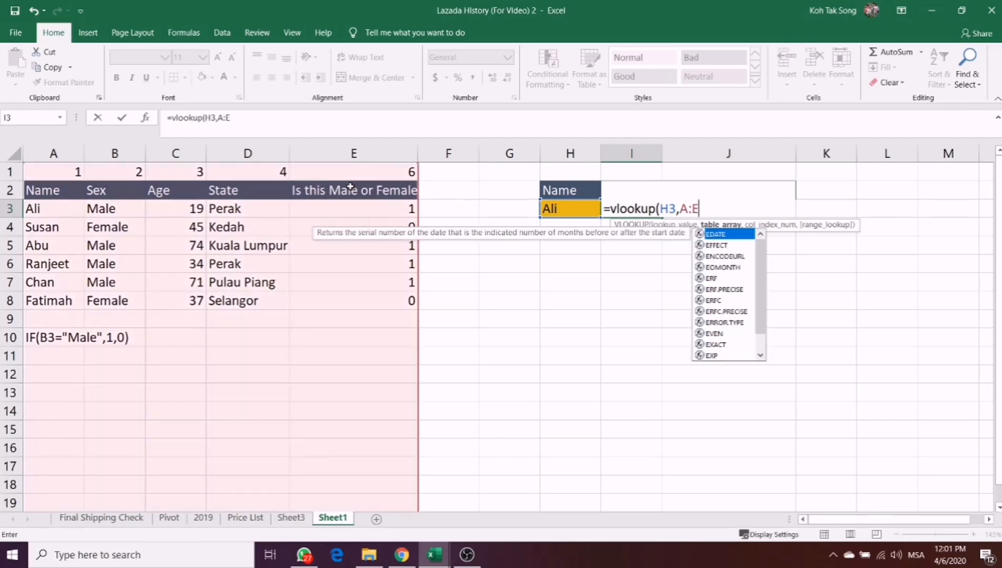
type(",4")
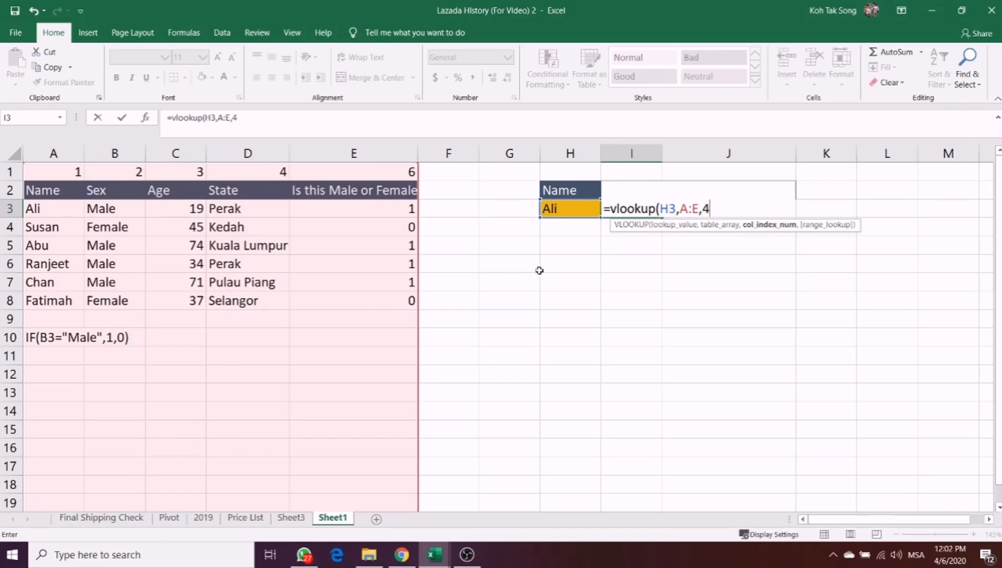
type(",")
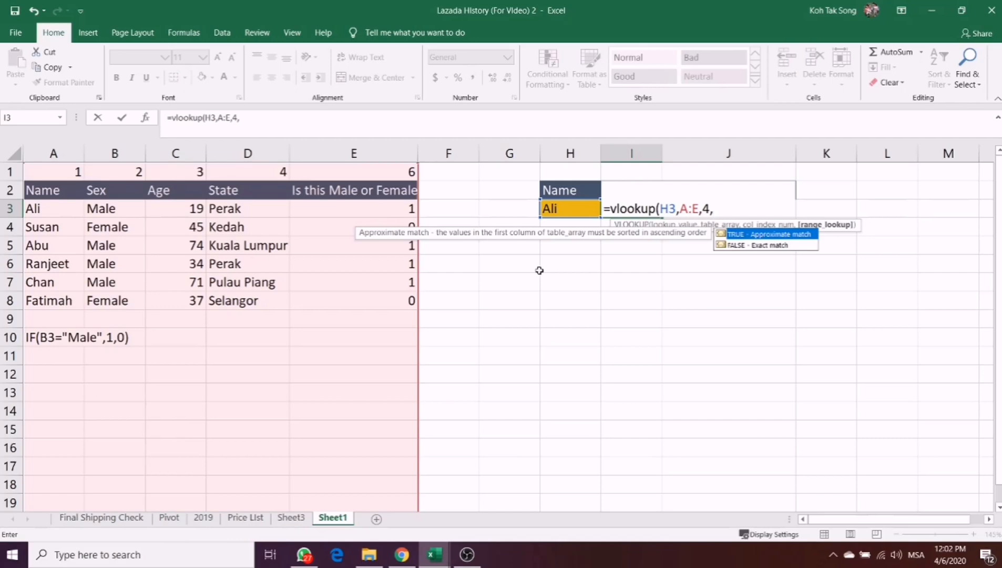
- Complete the VLOOKUP in I3 with FALSE for an exact match
type("g")
key("BackSpace")
type("fase")
key("BackSpace")
key("BackSpace")
type("lse")
type("_")
type(")")
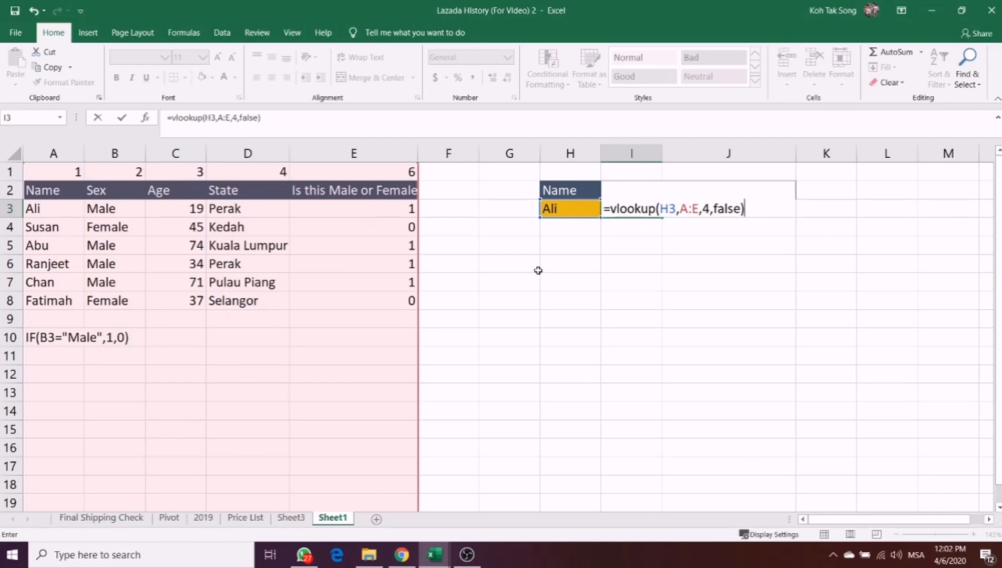
key("Return")
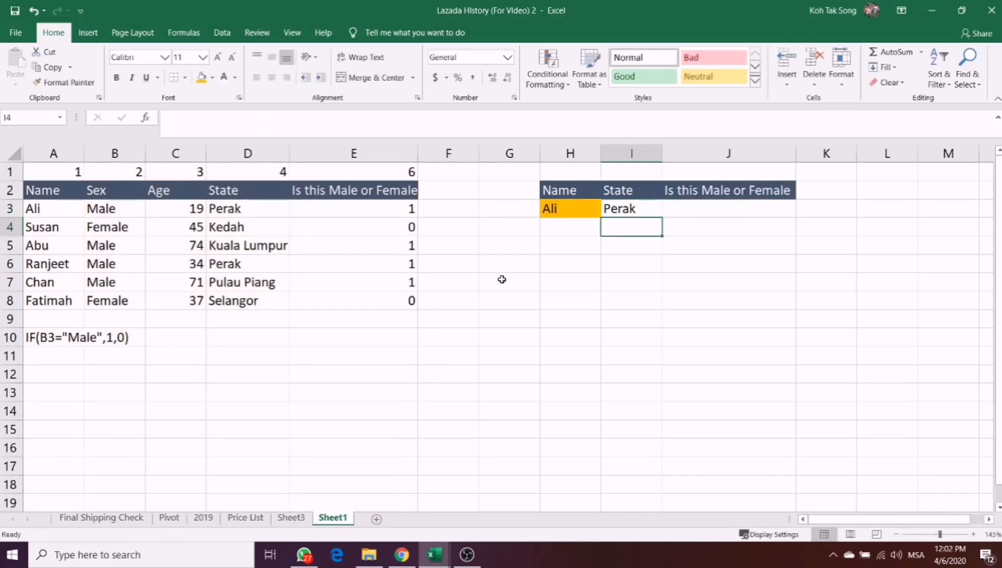
- Replace the name in H3 with the second sample name, from A4, to test the State lookup
left_click(581, 209)
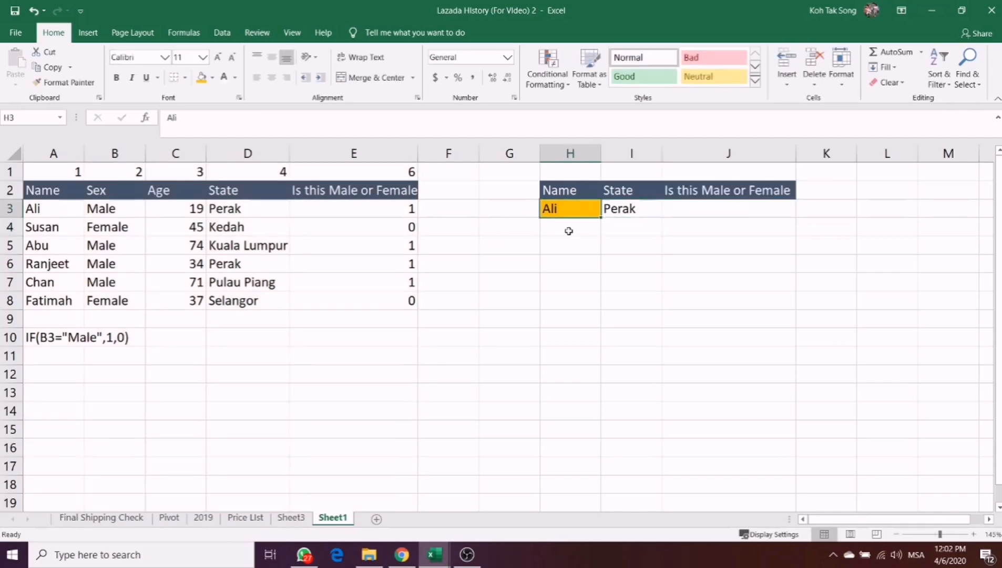
type("Susan")
key("Return")
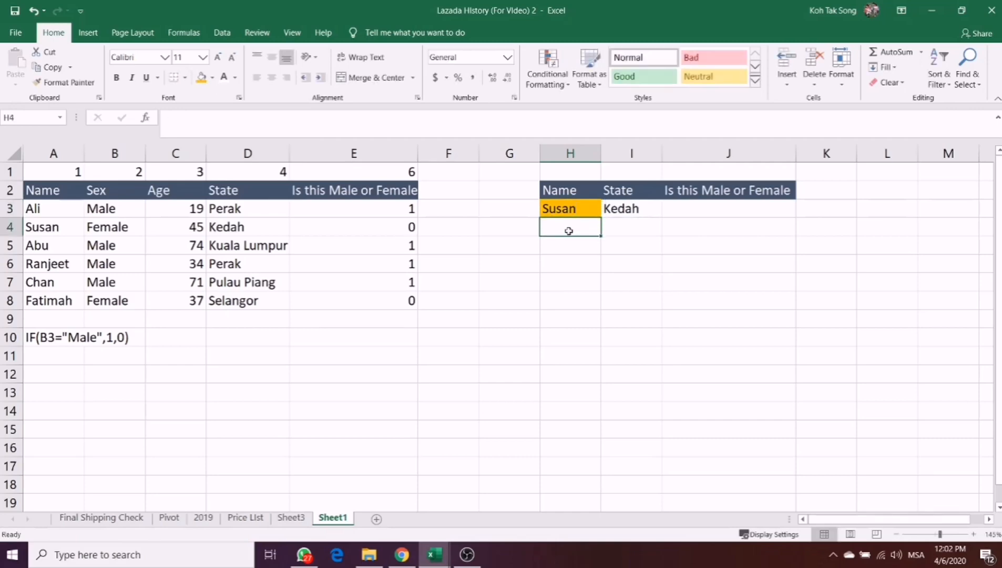
- Change the name in H3 to the third sample name, from A5, to test the State lookup again
key("Down")
key("Right")
key("Right")
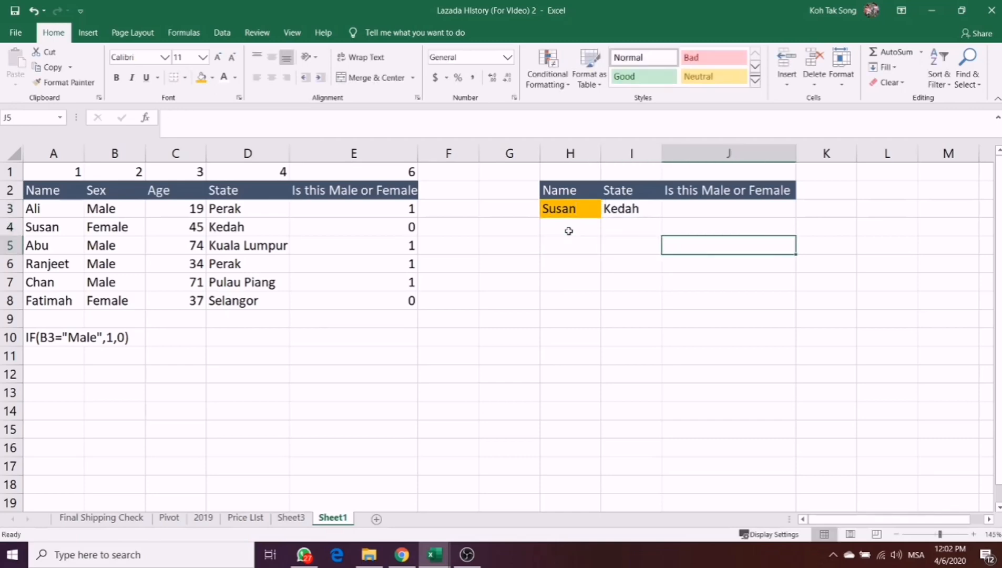
key("Up")
key("Up")
key("Left")
key("Left")
type("Ab")
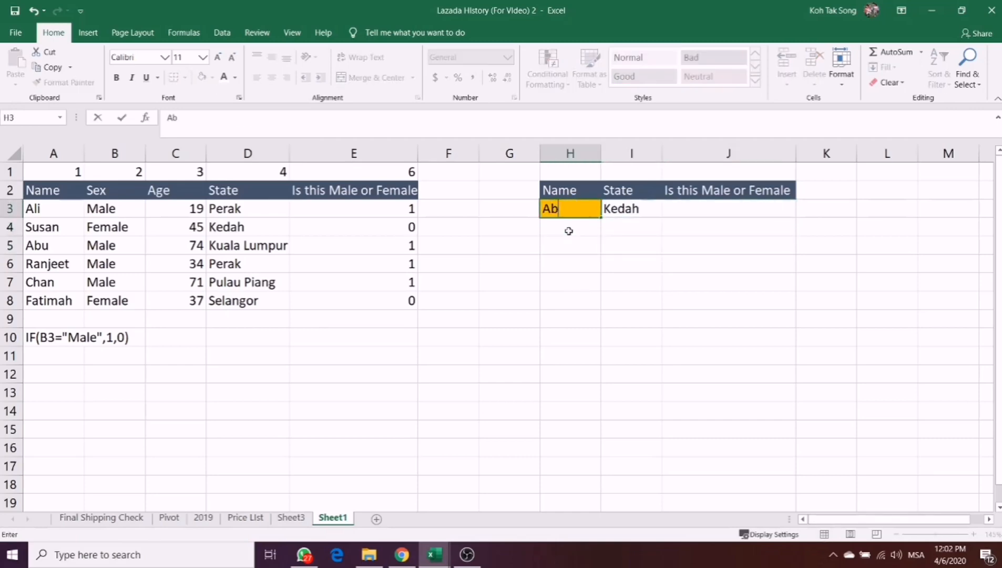
type("u")
key("Return")
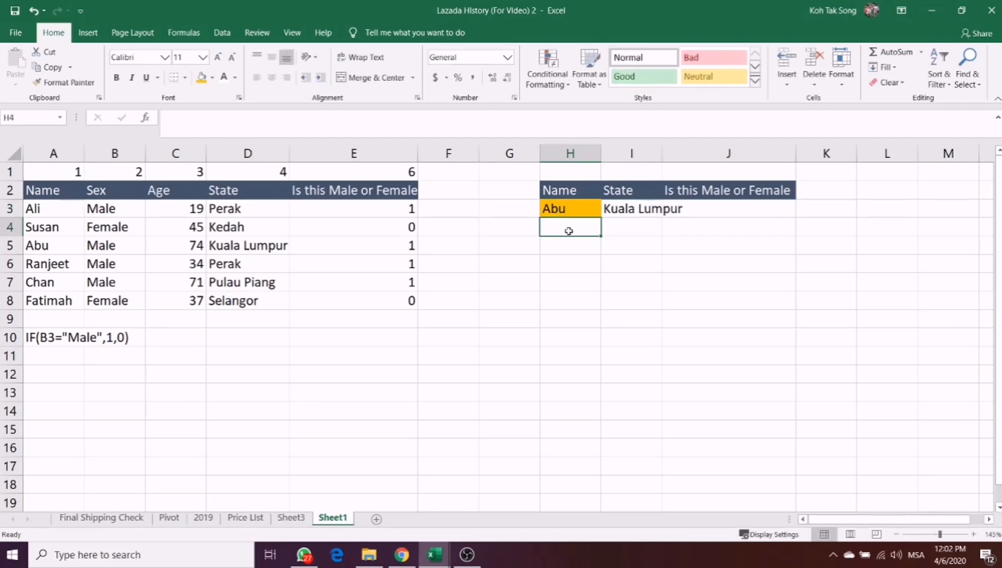
- Start a VLOOKUP formula in J3 under "Is this Male or Female", with H3 as the lookup value
left_click(718, 208)
type("=")
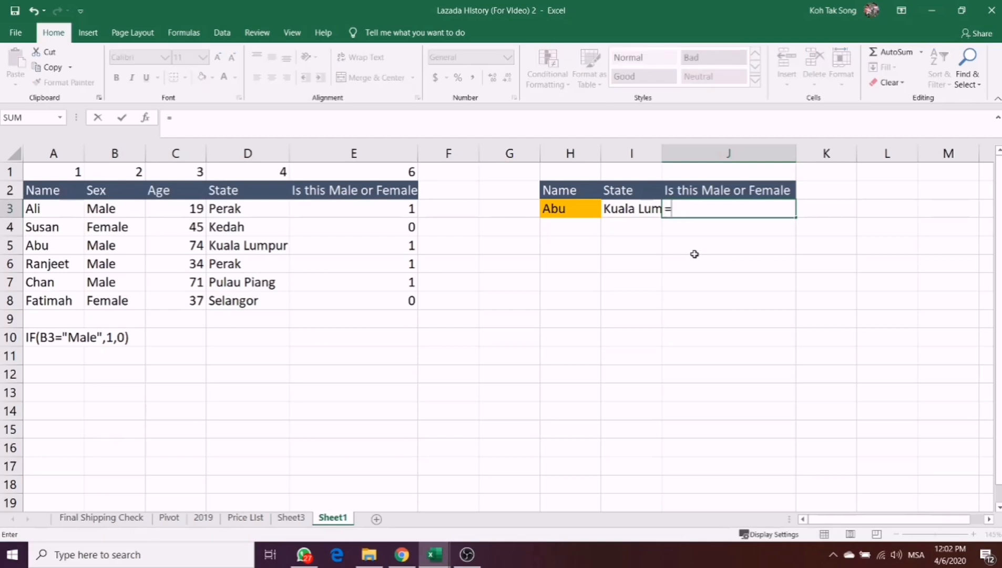
type("vl")
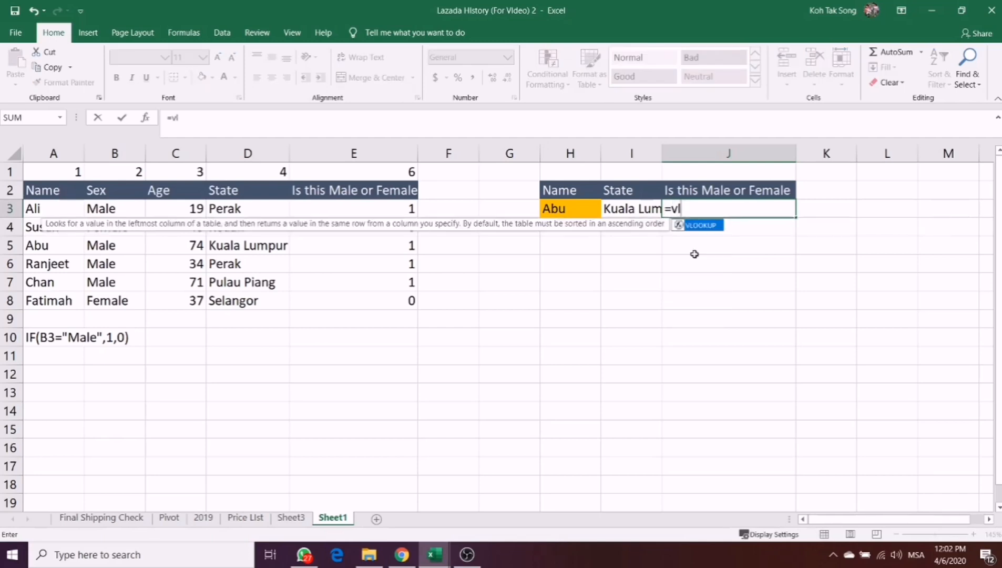
type("ookup(")
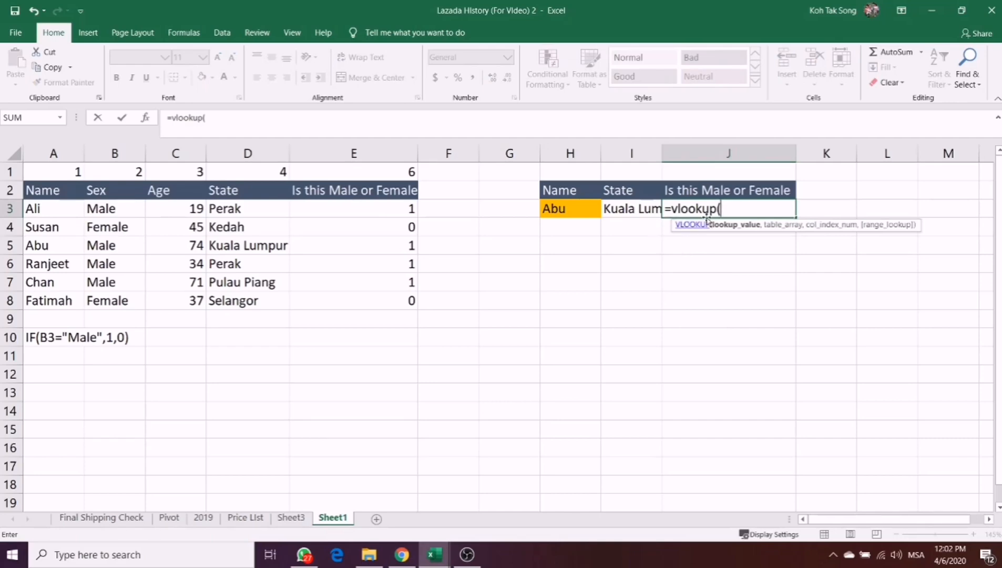
left_click(577, 207)
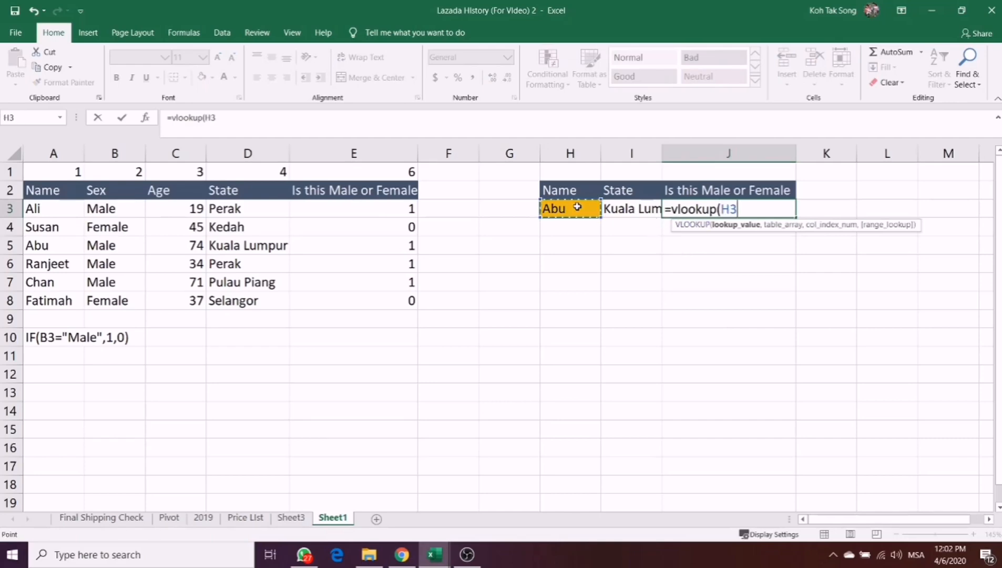
type(",")
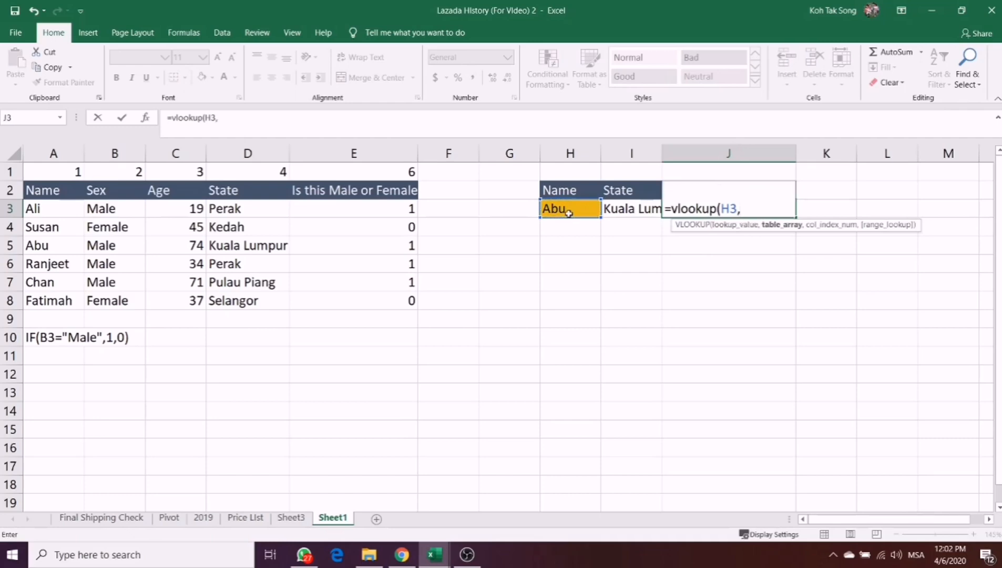
left_click(68, 155)
left_click_drag(69, 156, 330, 158)
left_click_drag(330, 159, 325, 156)
type(",")
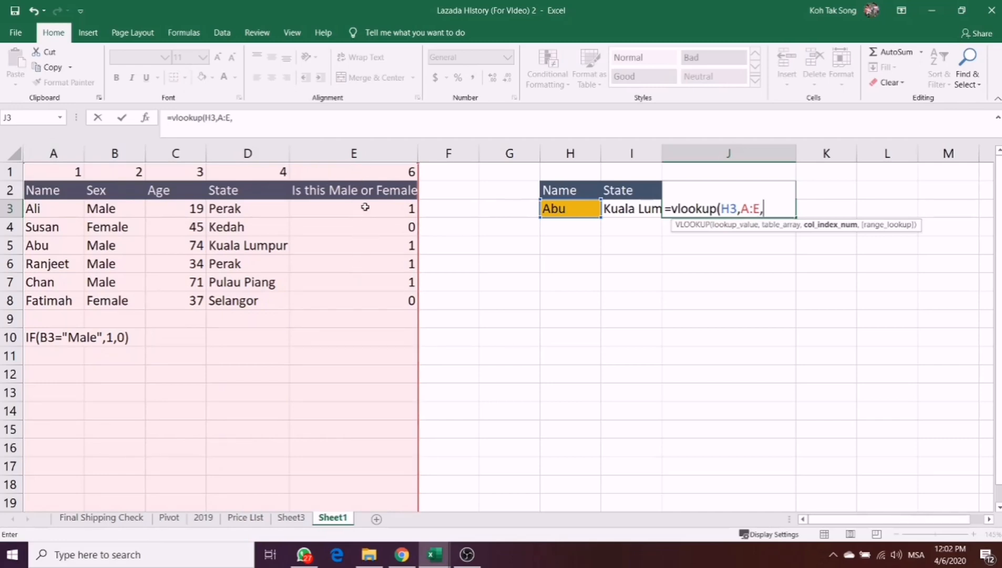
left_click(375, 172)
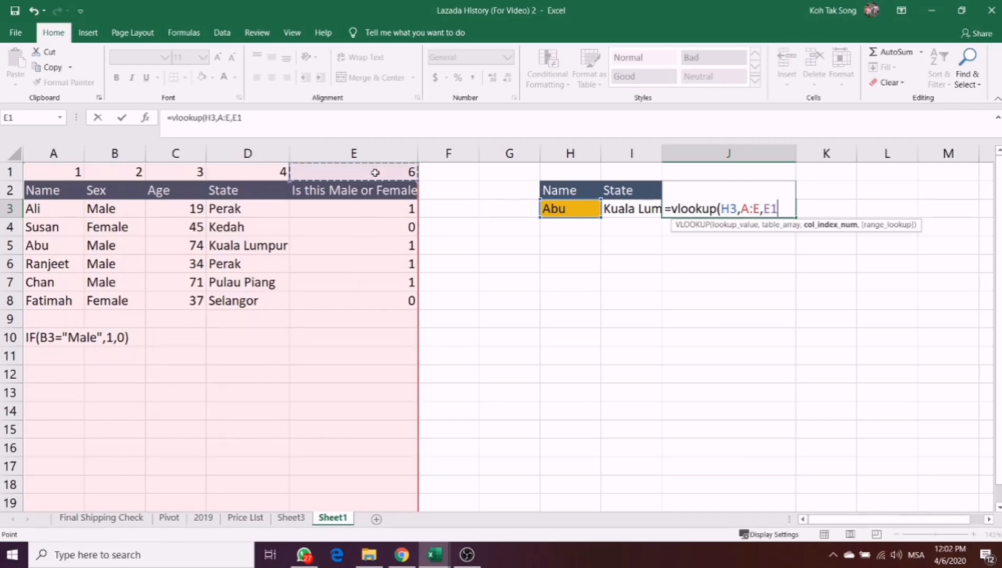
key("Escape")
- Correct the column number in E1, above "Is this Male or Female", to 5
left_click(375, 172)
type("5")
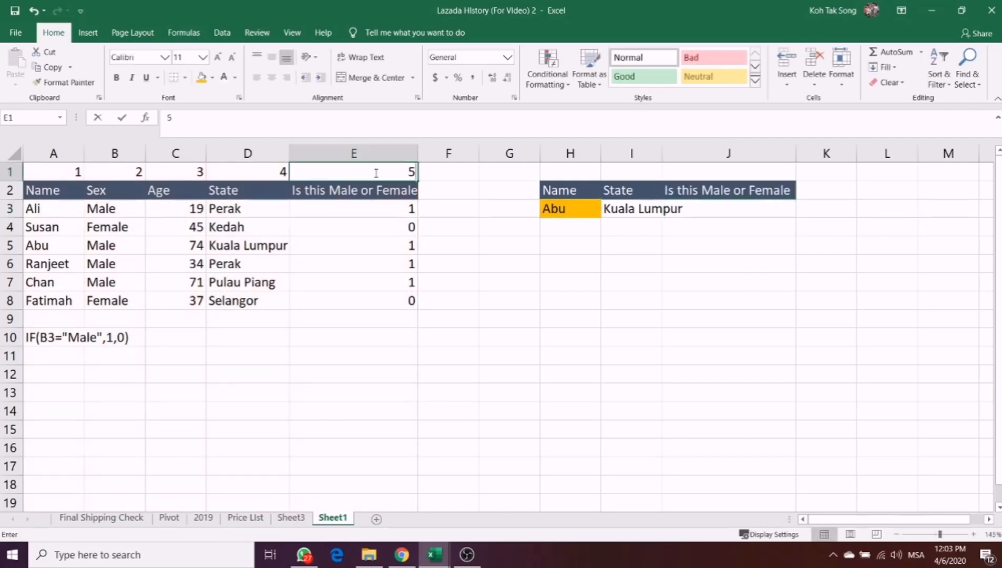
key("Return")
- Start a VLOOKUP in J3 with H3 as the lookup value and columns A:E as the table array
left_click(675, 228)
left_click(701, 212)
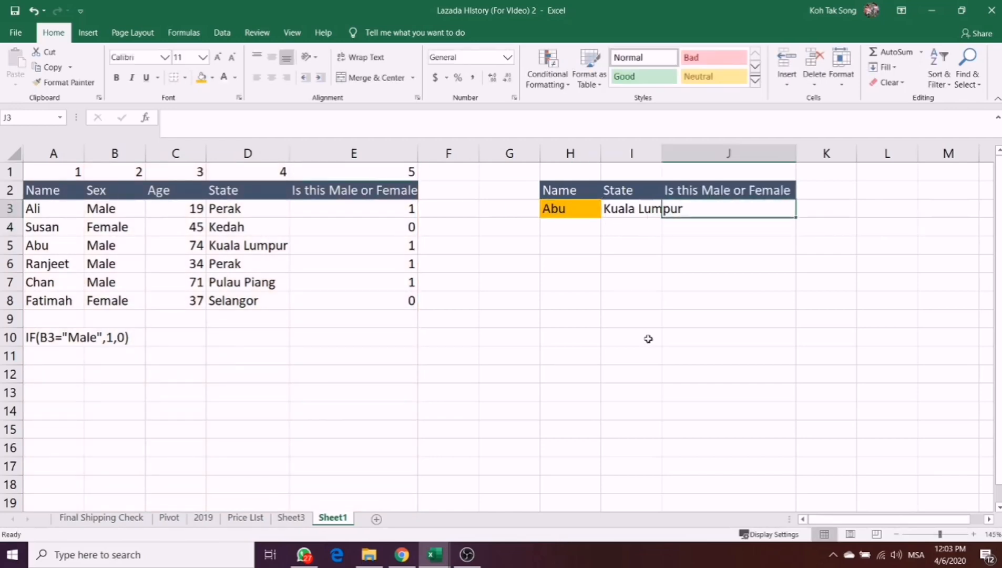
type("=vlooku")
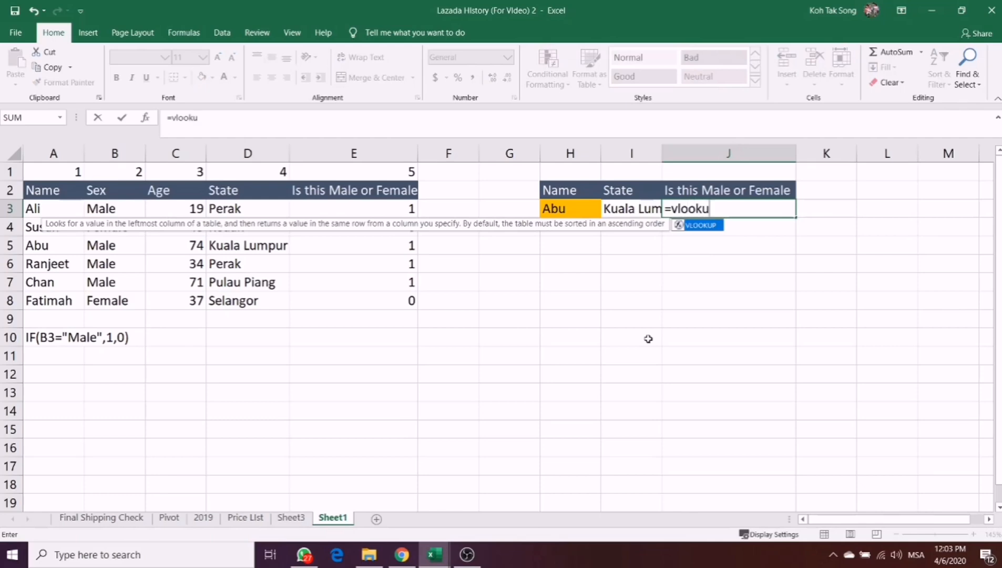
type("p(")
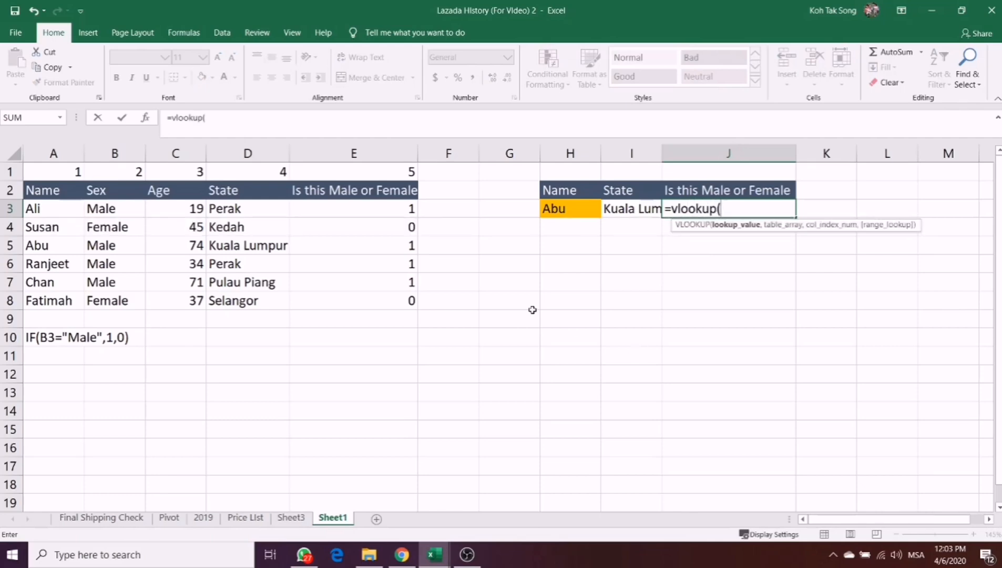
left_click(562, 209)
type(",")
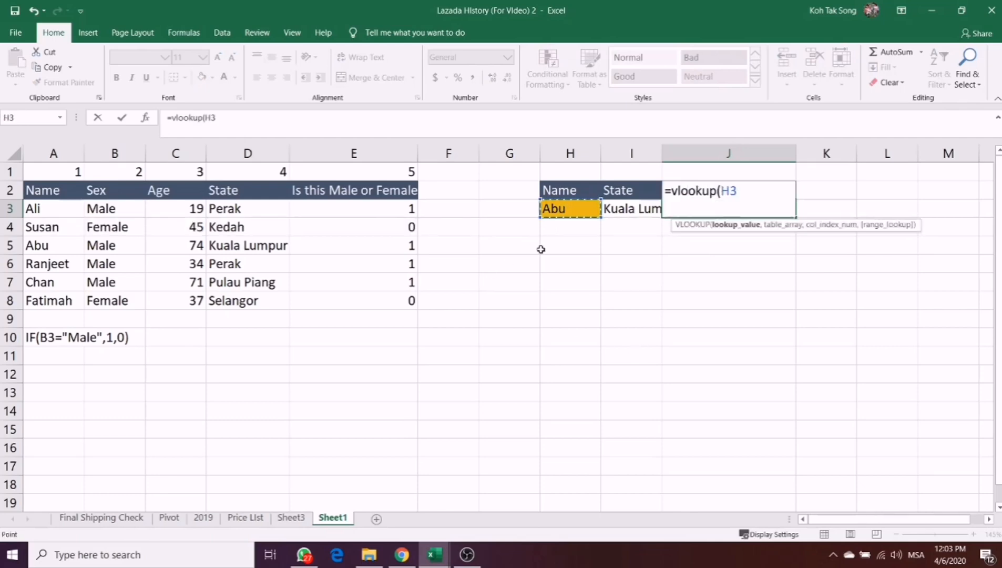
left_click_drag(52, 153, 341, 166)
type(",A:E,")
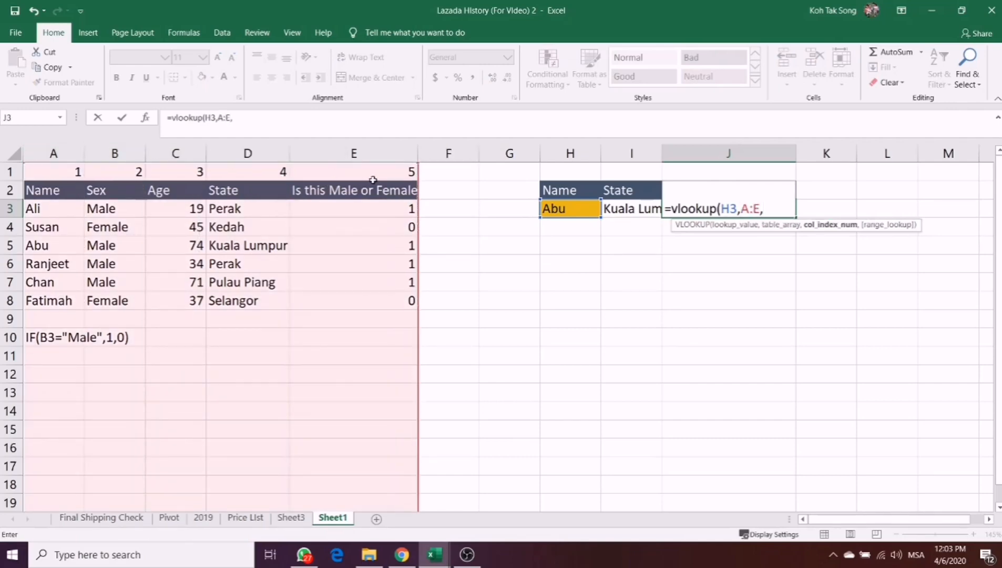
type("5,")
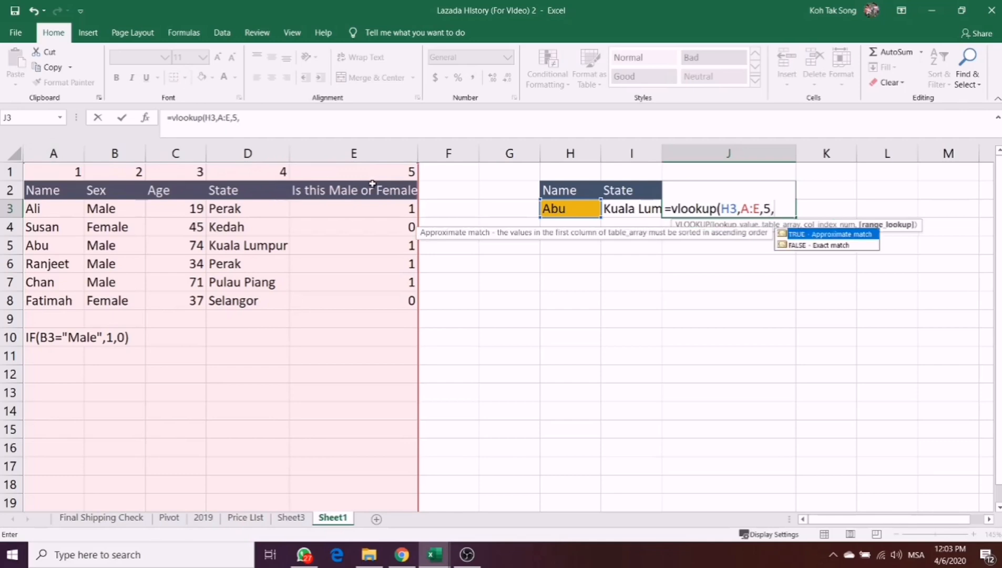
type("fase")
- Complete the VLOOKUP in J3 with column index 5 and FALSE for an exact match
key("BackSpace")
key("BackSpace")
type("lse)")
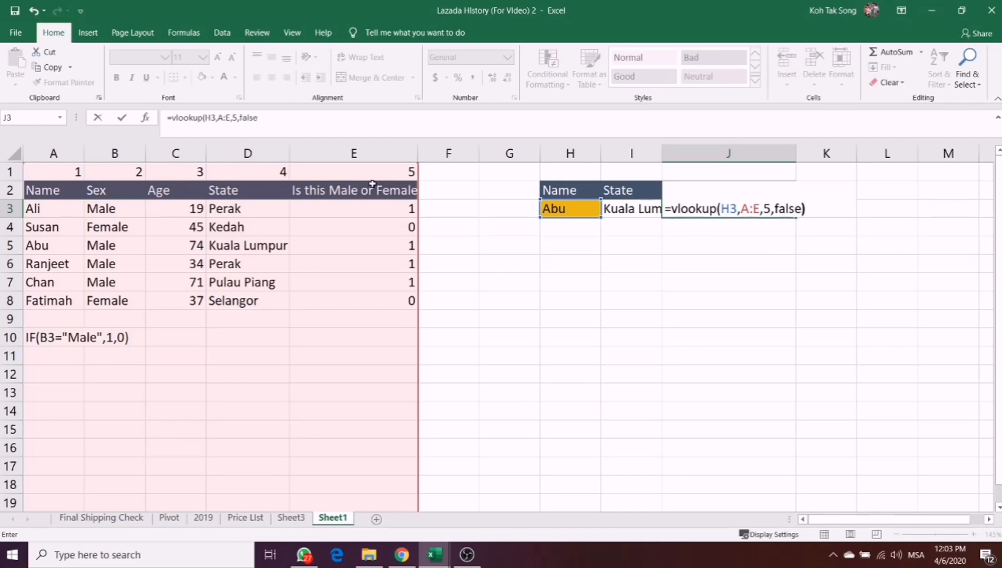
key("Return")
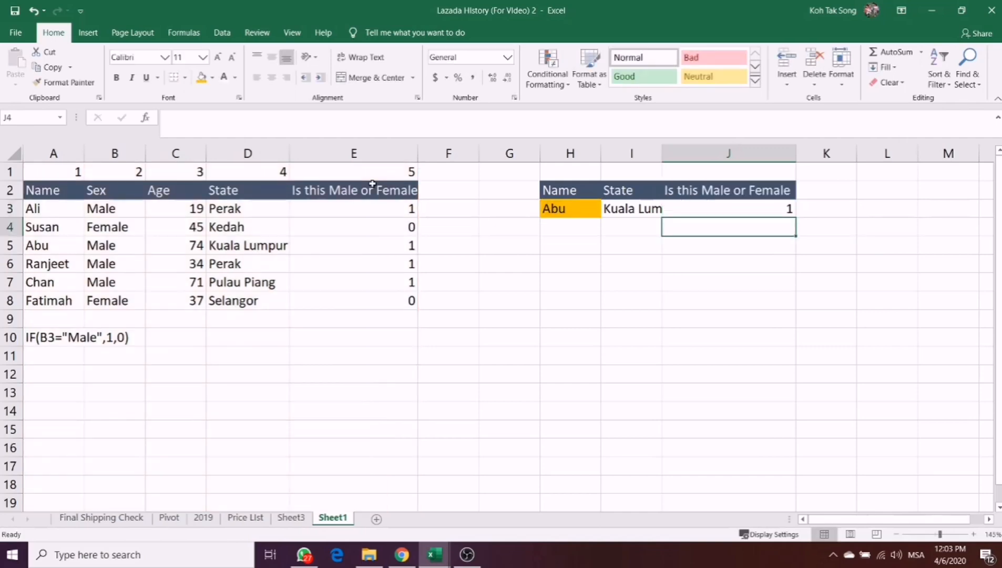
- Replace the name in H3 with the fourth sample name, from A6, to test the State and Male or Female lookups
left_click(553, 211)
type("Susan")
key("Return")
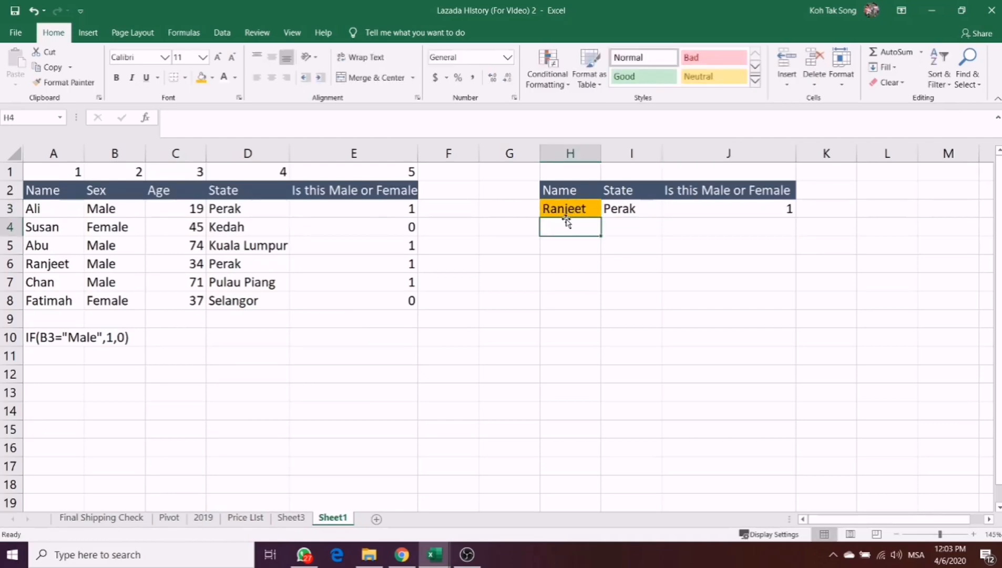
key("Down")
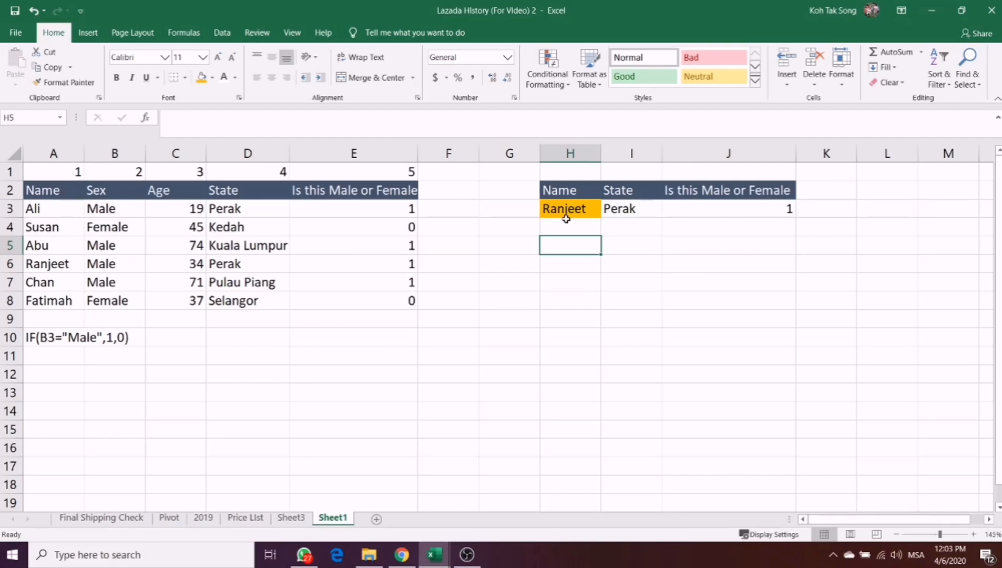
left_click(563, 209)
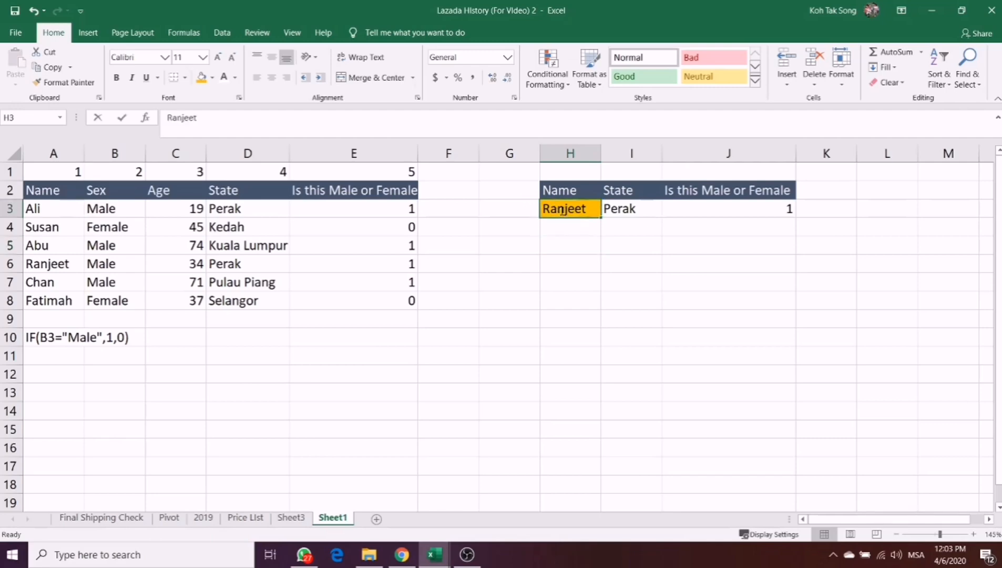
double_click(562, 209)
left_click_drag(588, 209, 542, 209)
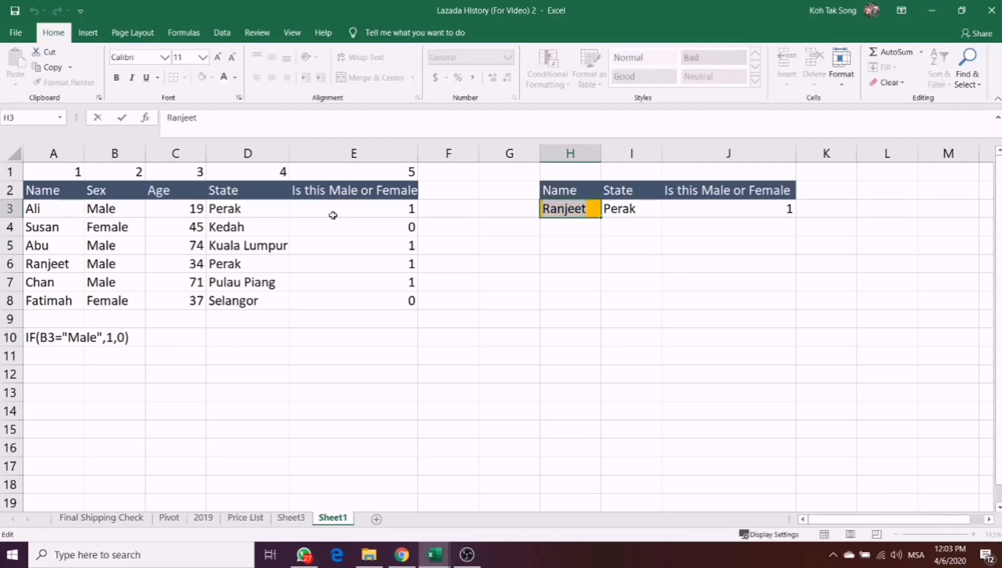
left_click(52, 153)
left_click(95, 214)
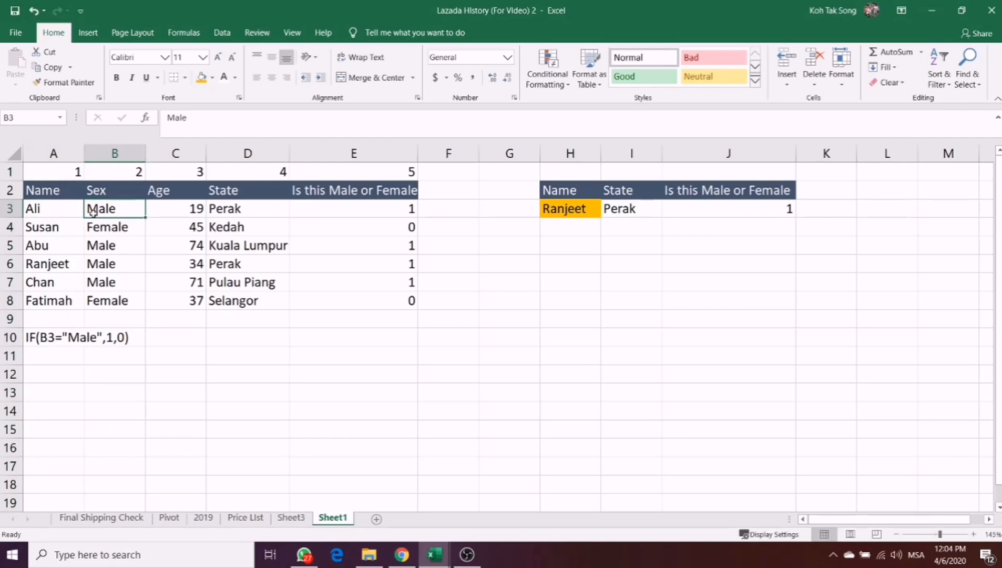
- Move the Sex column in front of the Name column by inserting the cut cells before column A
left_click(119, 153)
key("ctrl+x")
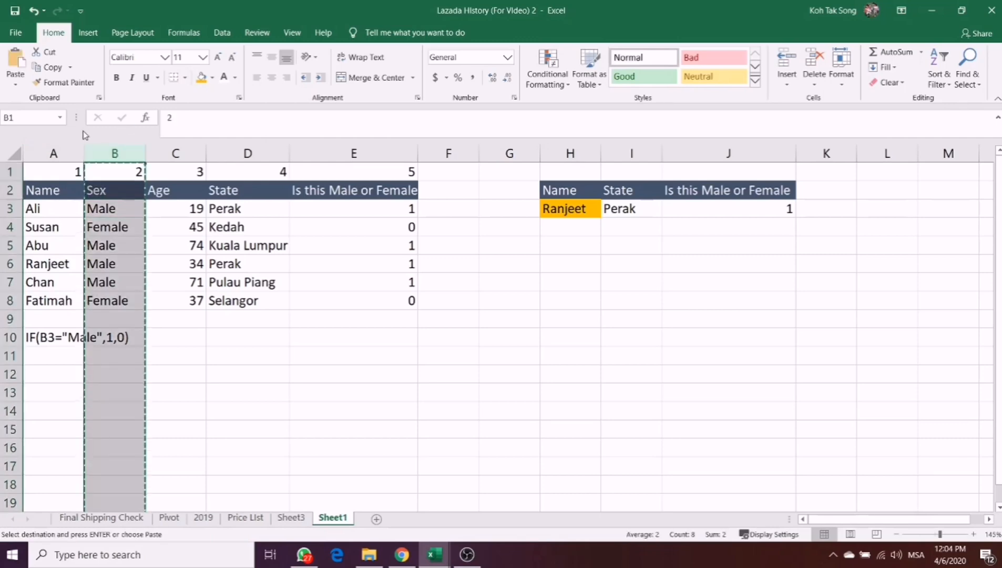
right_click(51, 153)
left_click(79, 244)
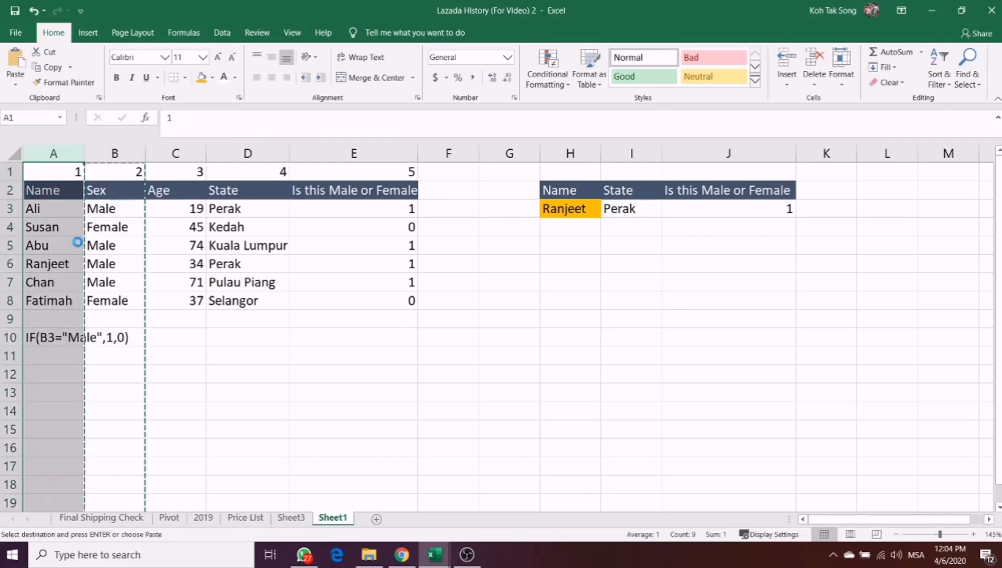
left_click(153, 262)
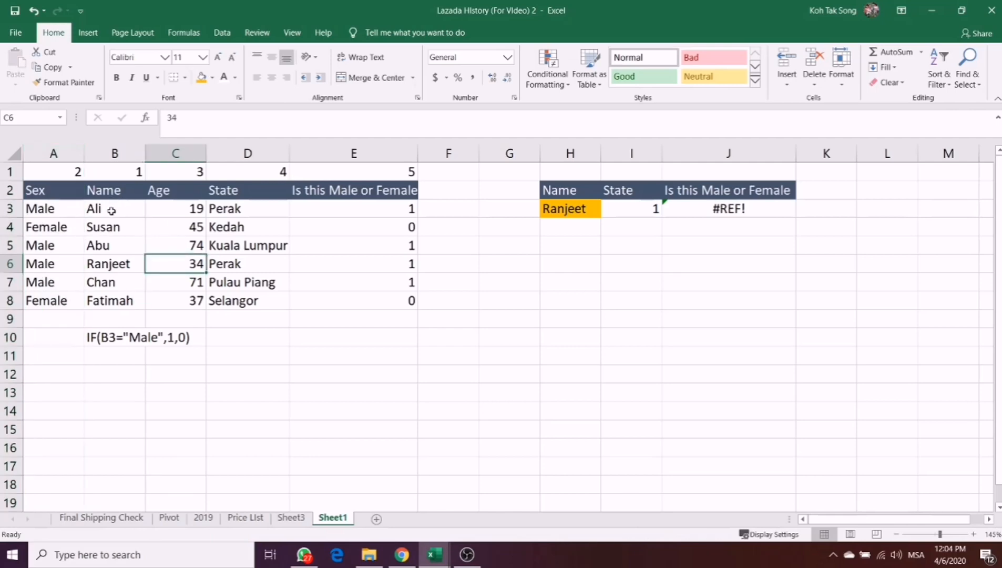
- Inspect the VLOOKUP in J3, and change the table array of the State VLOOKUP in I3 to A:E
left_click(576, 209)
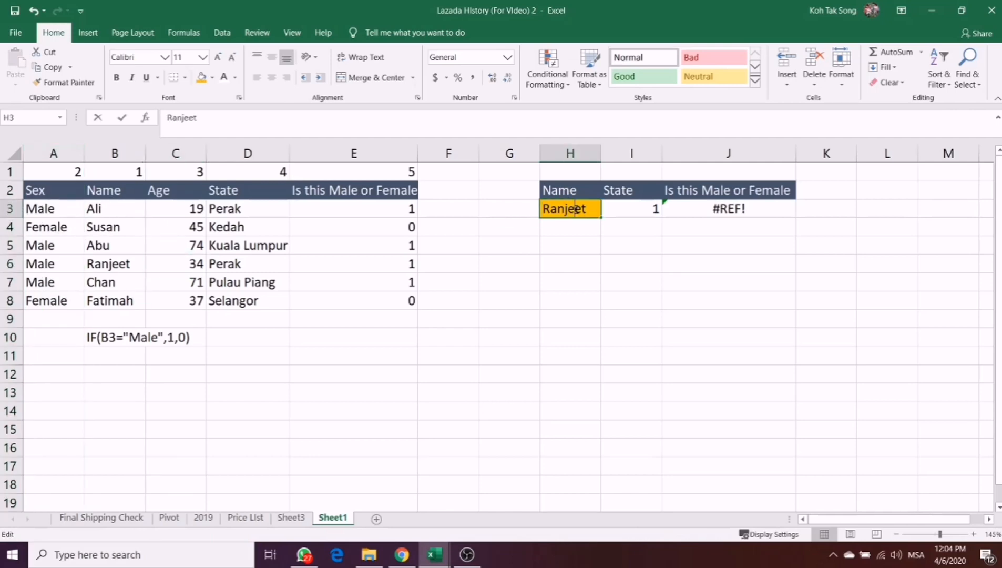
double_click(716, 210)
key("Escape")
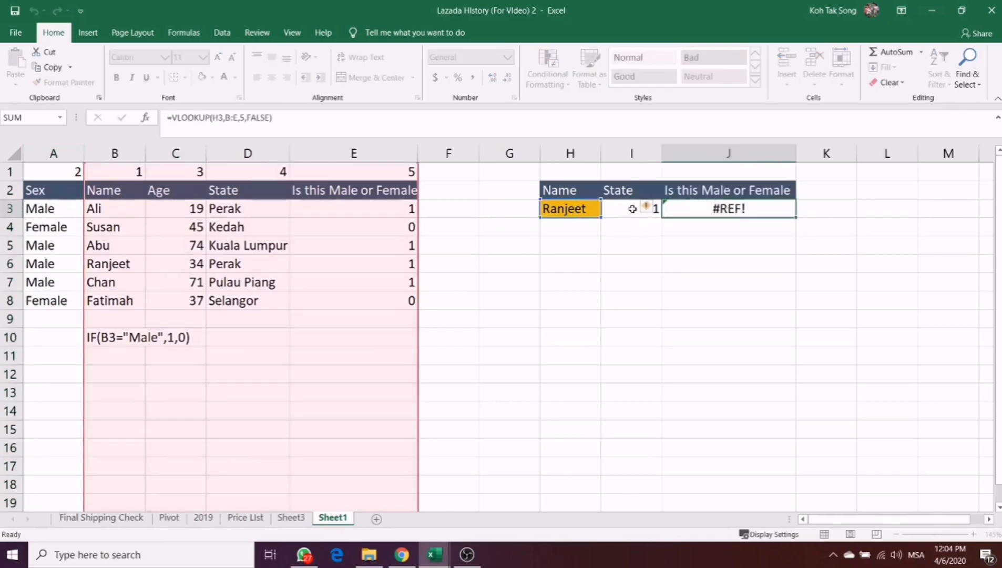
double_click(635, 210)
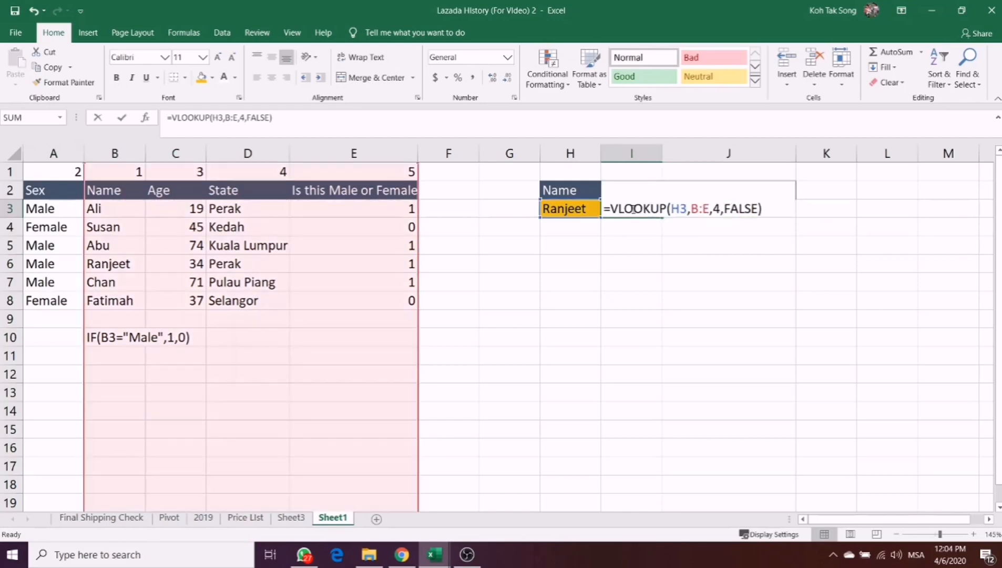
left_click(695, 209)
key("BackSpace")
type("A")
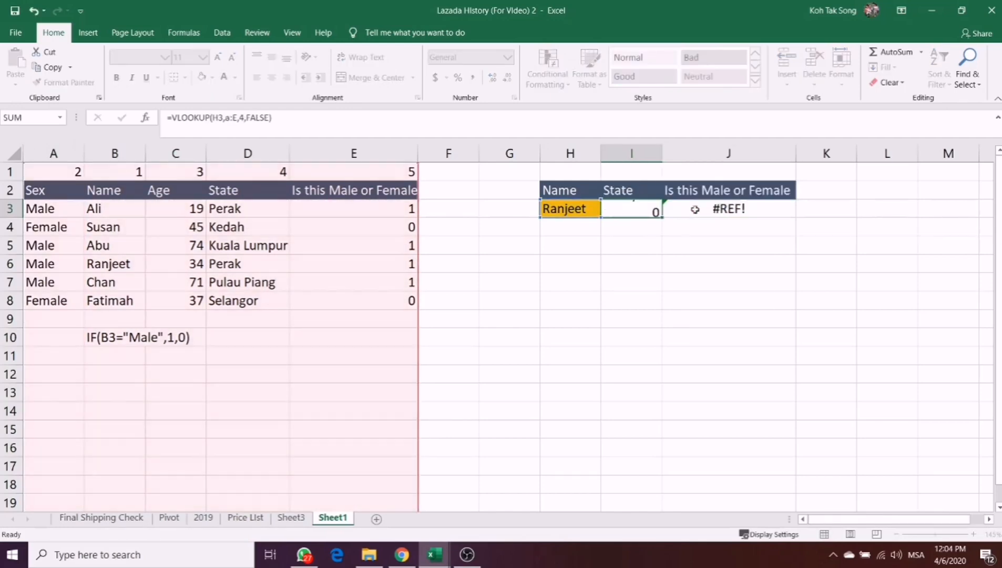
key("Return")
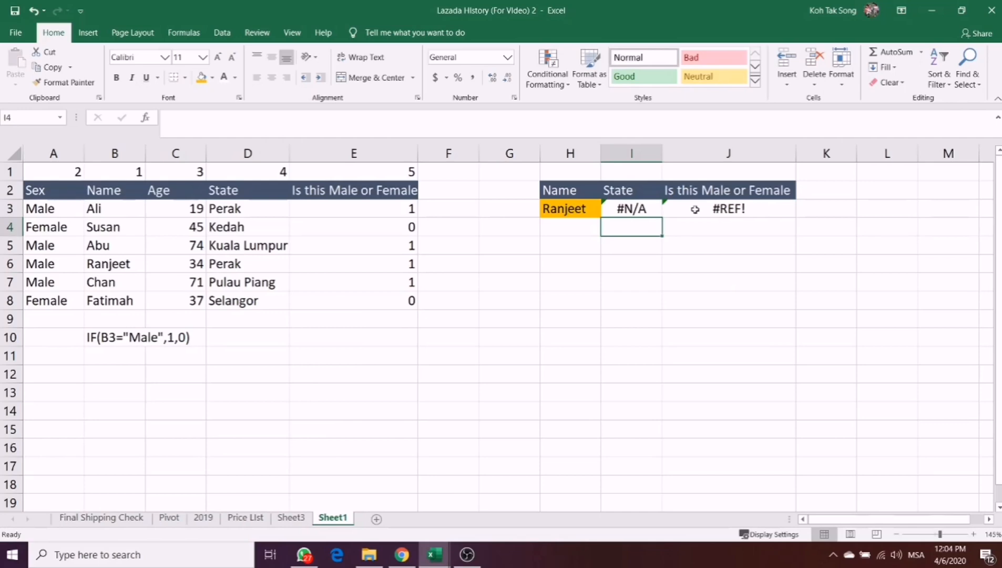
- Move the Name column back in front of the Sex column by inserting the cut cells before column A
left_click(567, 207)
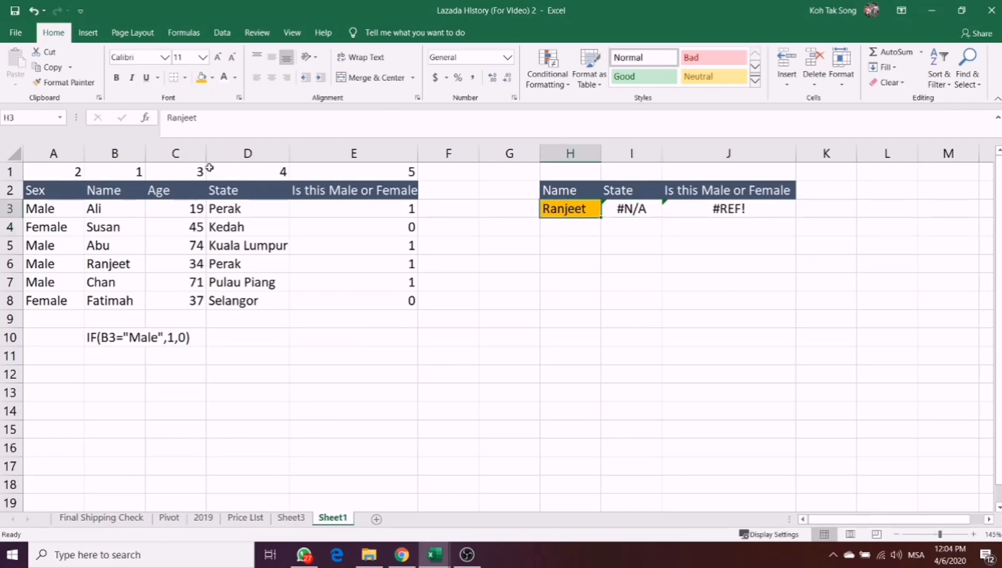
left_click(115, 154)
key("ctrl+x")
right_click(61, 157)
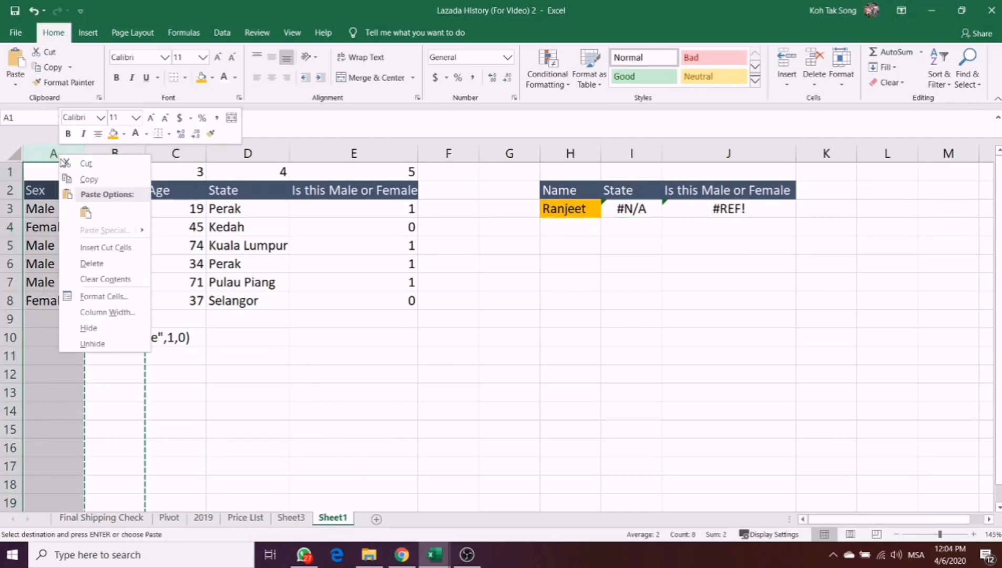
left_click(95, 247)
left_click(505, 301)
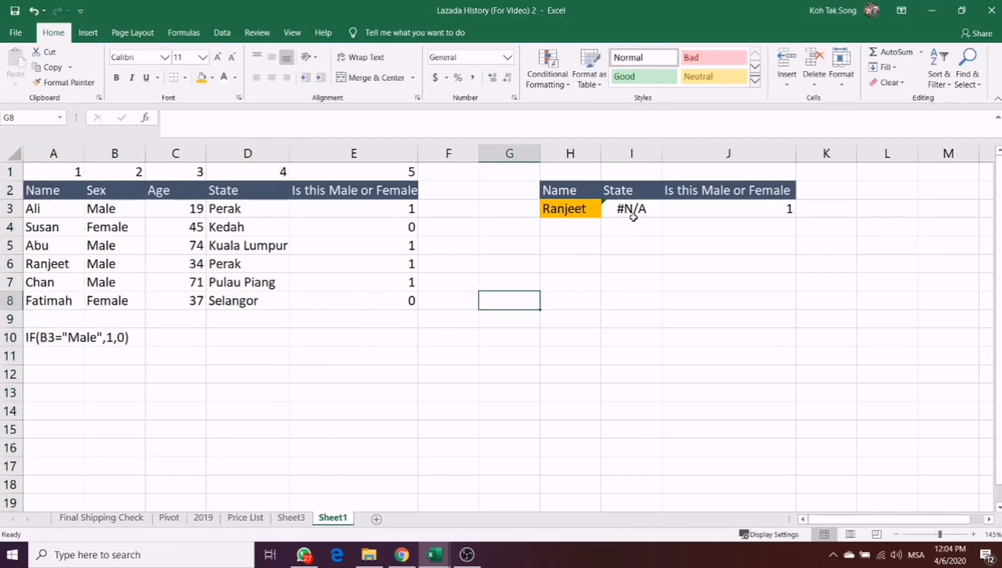
- Reselect columns A:E as the table array of the State VLOOKUP in I3
double_click(633, 216)
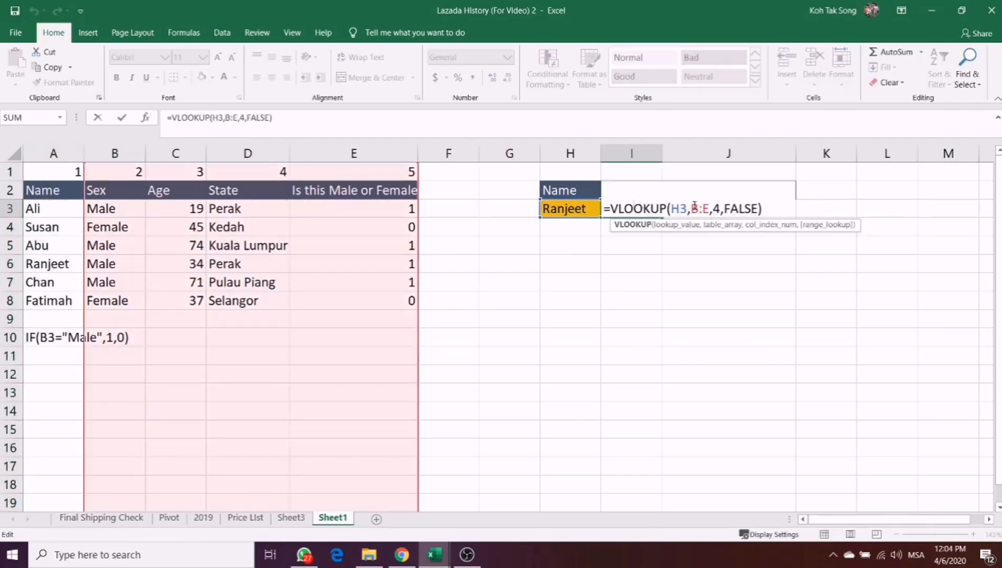
left_click_drag(710, 209, 690, 209)
key("BackSpace")
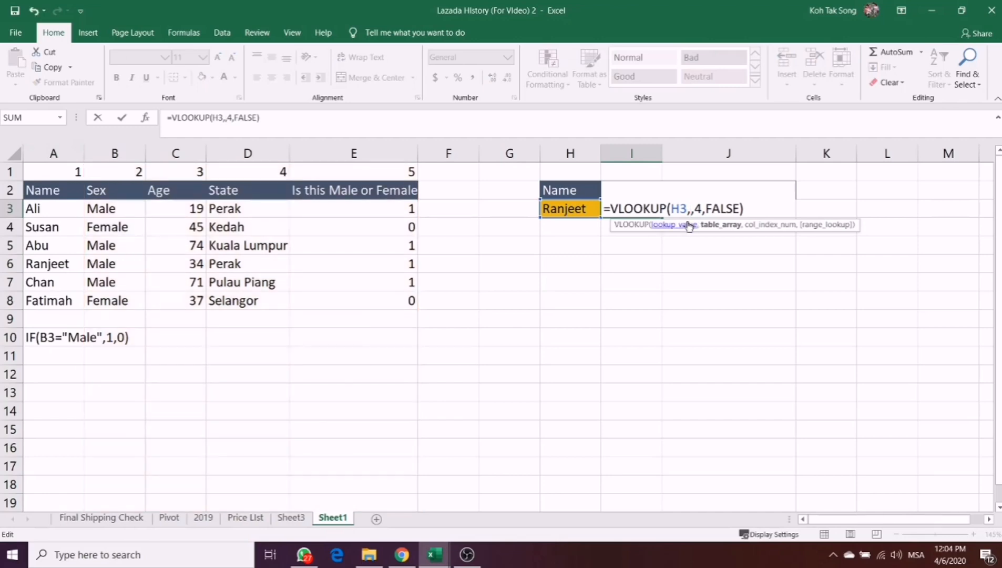
left_click_drag(53, 153, 340, 151)
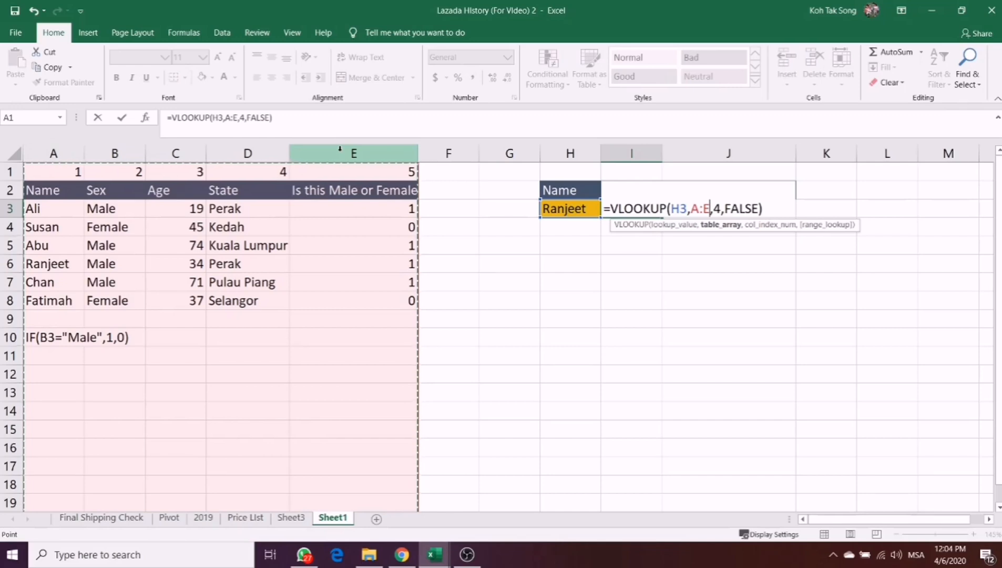
key("Return")
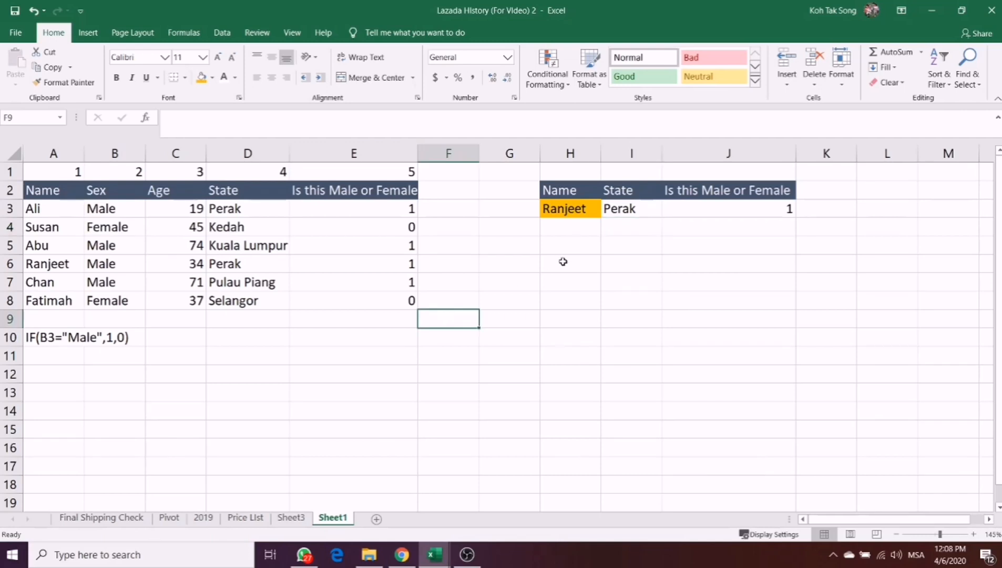
- Replace the first sample name, in A3, with the number 1001
left_click(570, 210)
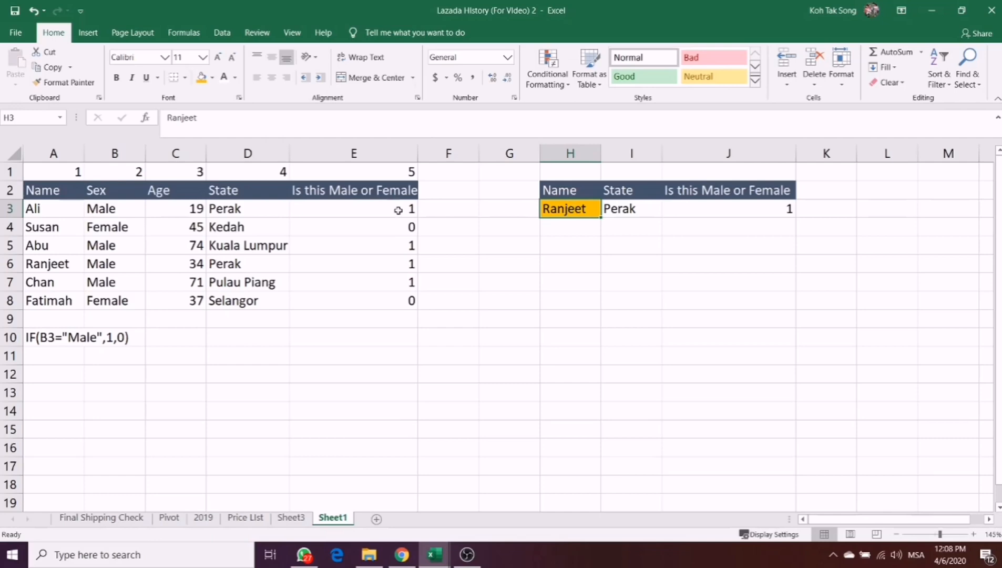
left_click(55, 208)
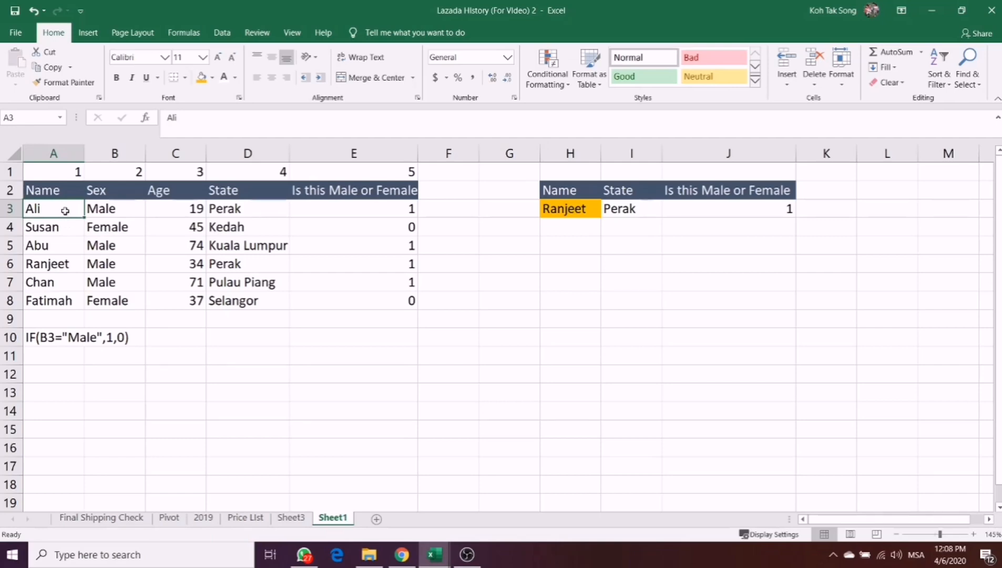
type("10001")
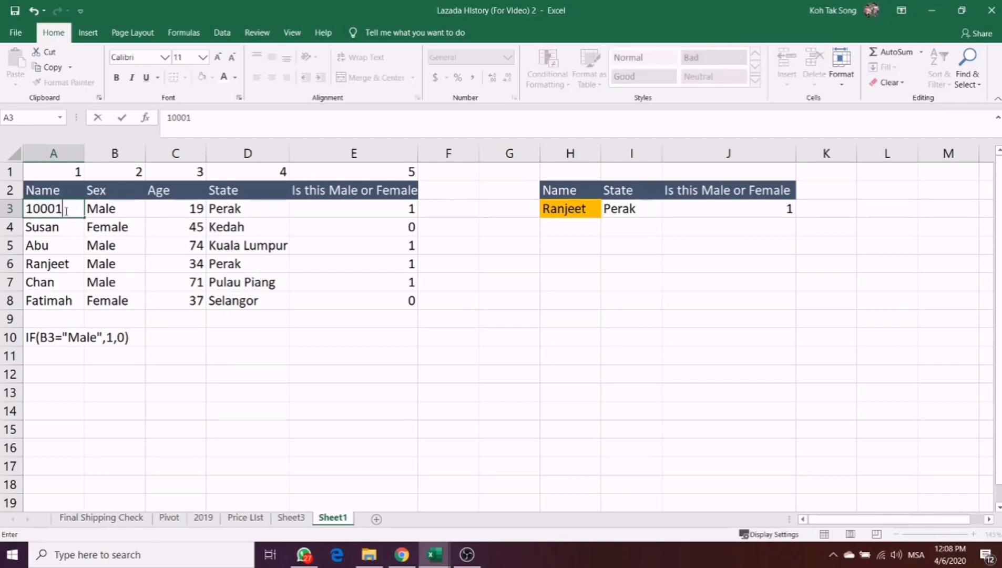
key("BackSpace")
key("BackSpace")
type("1")
key("Return")
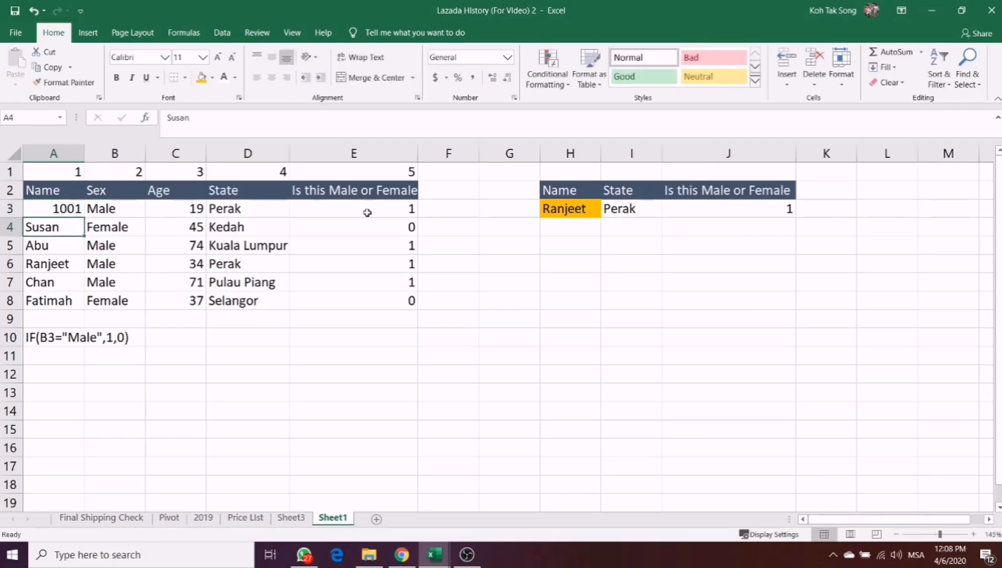
- Enter 10001 as text, with a leading apostrophe, in the lookup Name cell H3
left_click(547, 212)
type("'1")
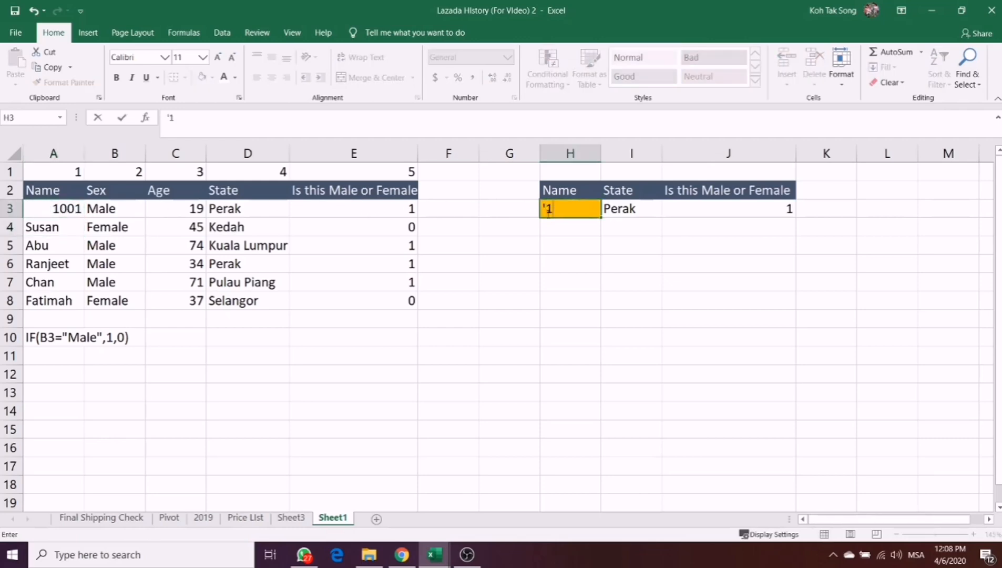
type("0")
key("BackSpace")
key("BackSpace")
type("10001")
key("Return")
key("Right")
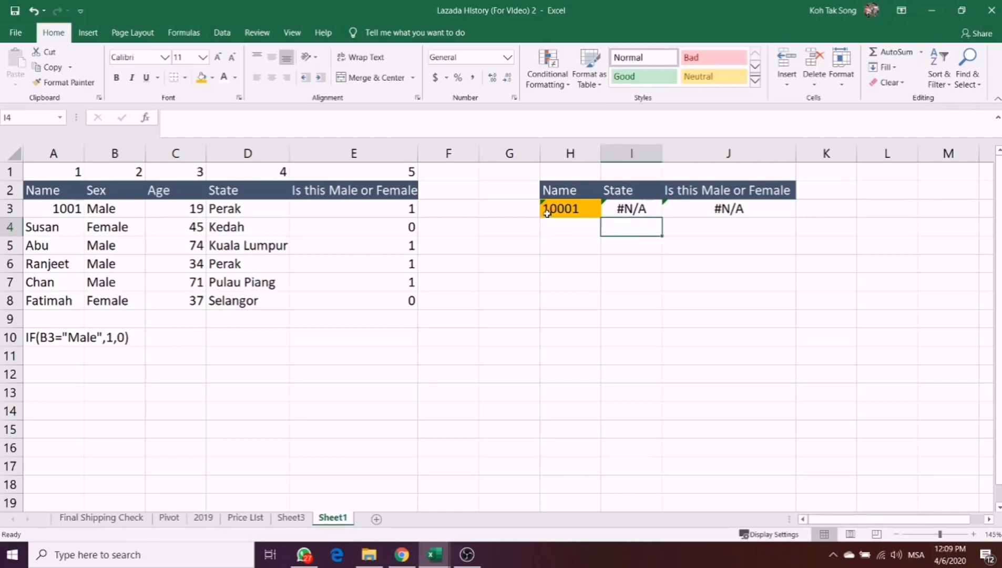
- Correct the lookup Name value in H3 to 1001, stored as text with a leading apostrophe
key("Up")
key("Left")
type("'1001")
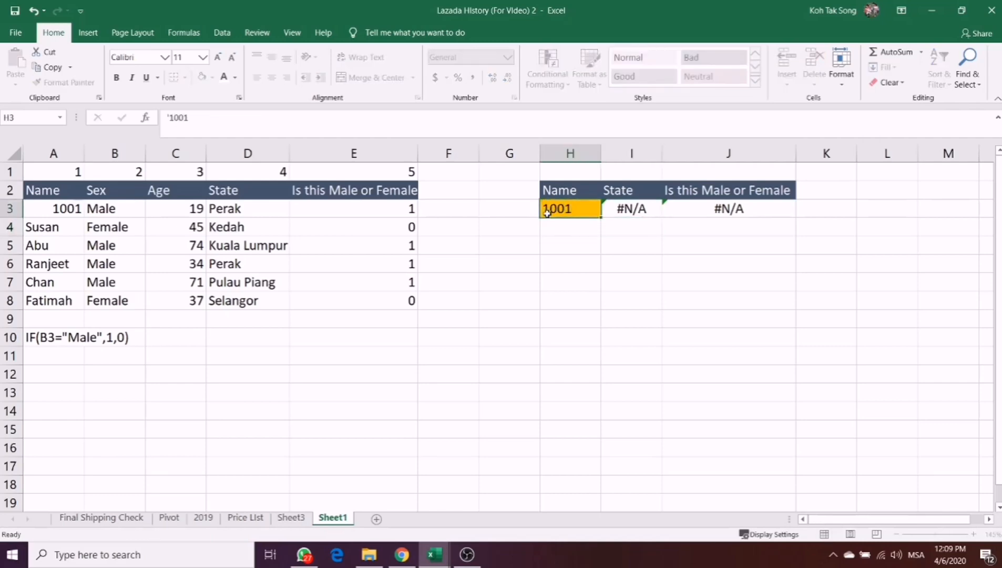
key("Return")
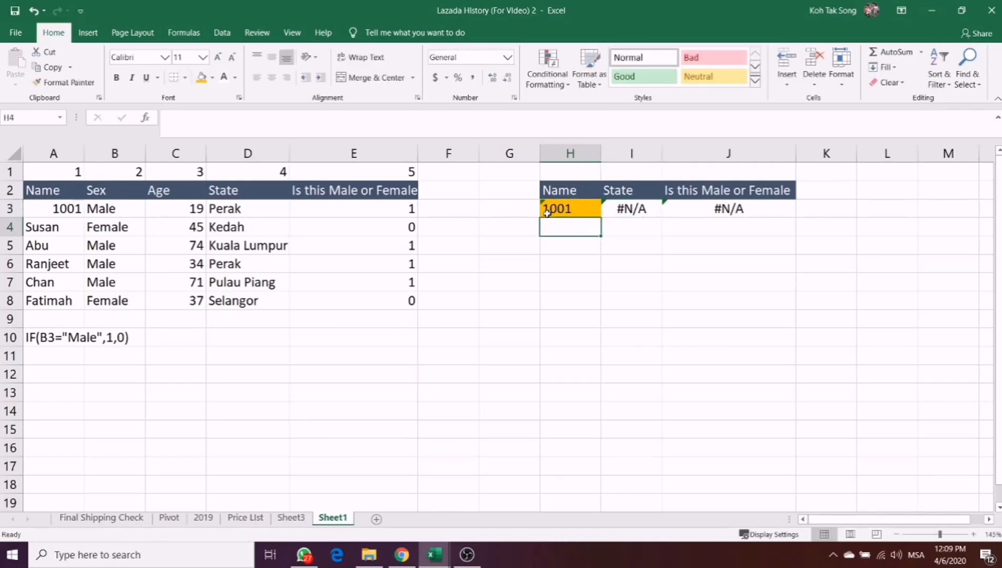
- Replace the text entry in H3 with the plain number 1001
key("Up")
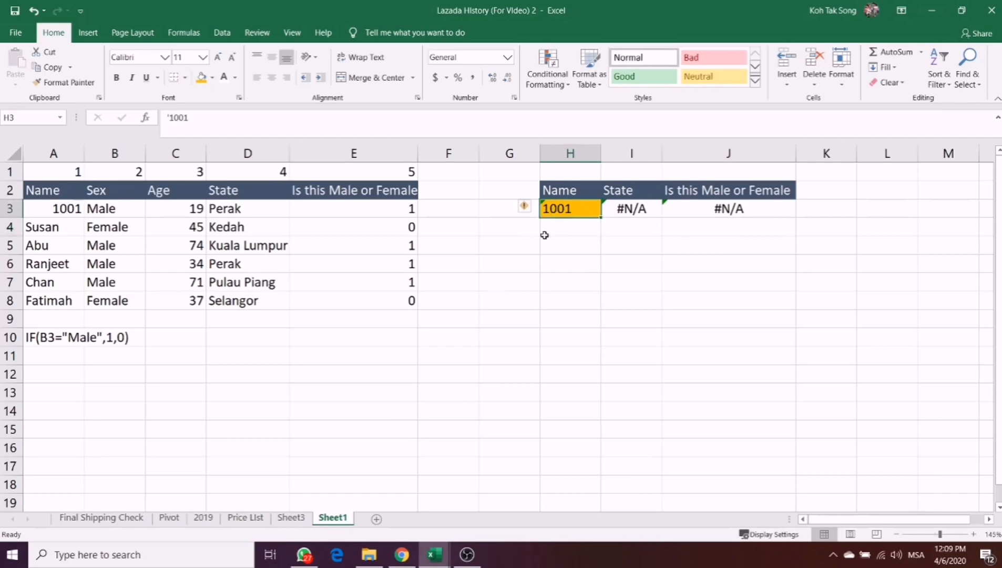
type("10001")
key("BackSpace")
key("BackSpace")
type("1")
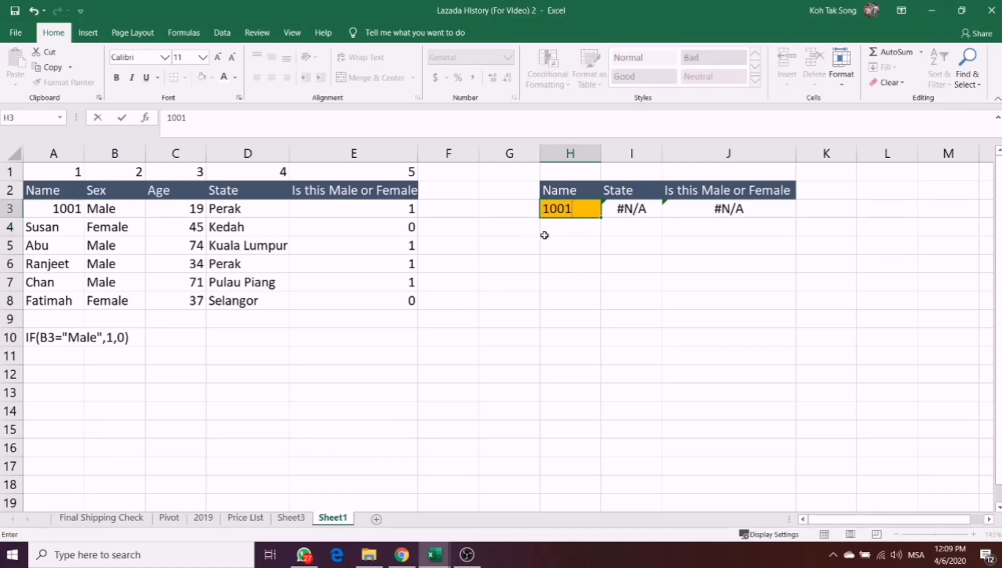
key("Return")
- Replace the number in A3 of the sample table with 1001 stored as text, using a leading apostrophe
left_click(55, 209)
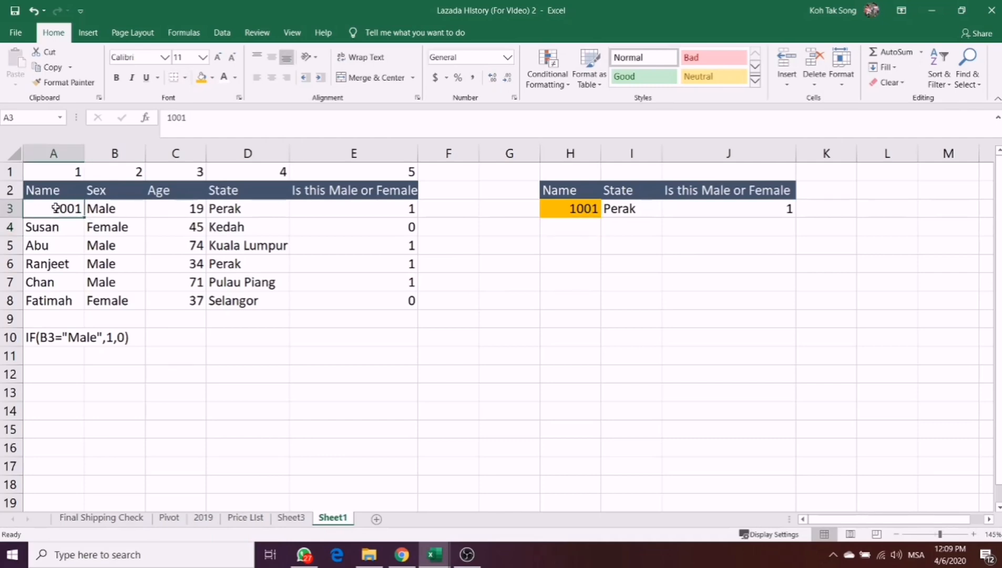
type("'1001")
key("Return")
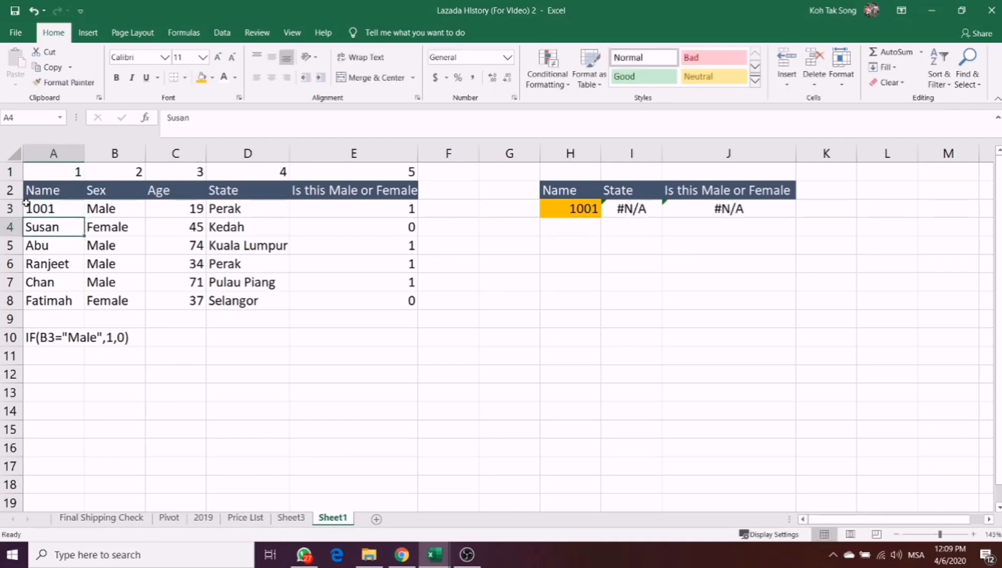
- Re-enter the number 1001 in the lookup cell H3, and convert it to text with a leading apostrophe
left_click(621, 249)
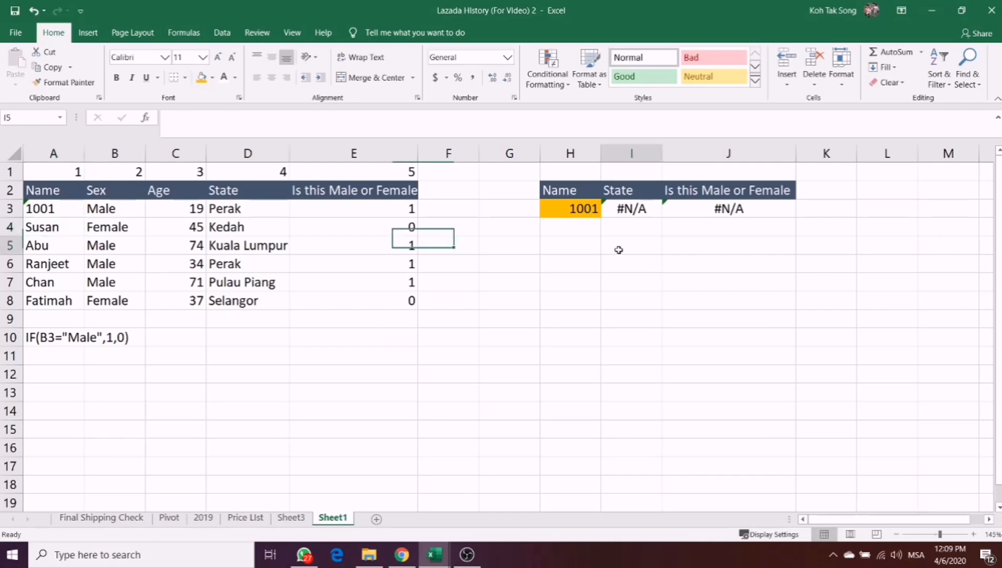
left_click(585, 213)
type("1001")
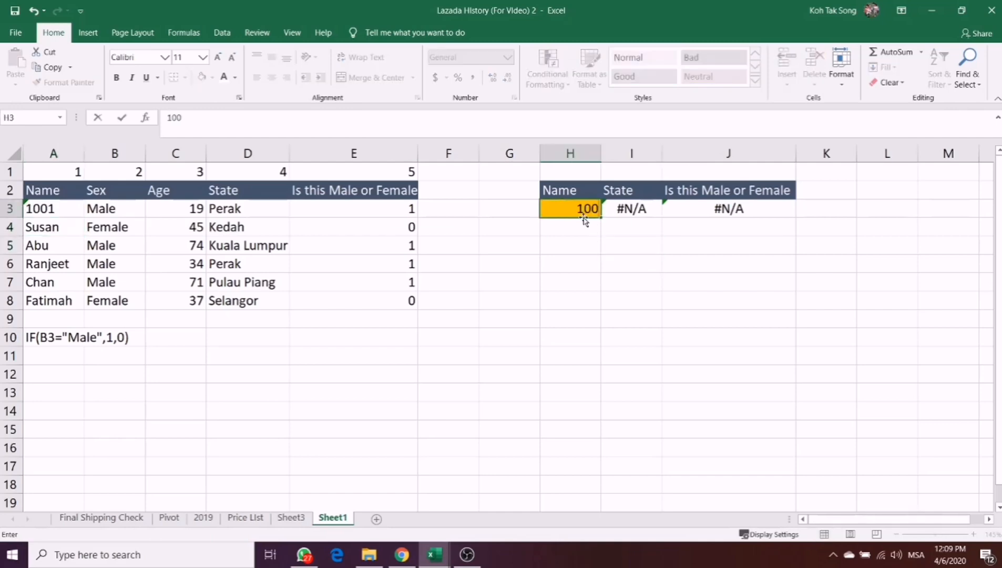
key("Return")
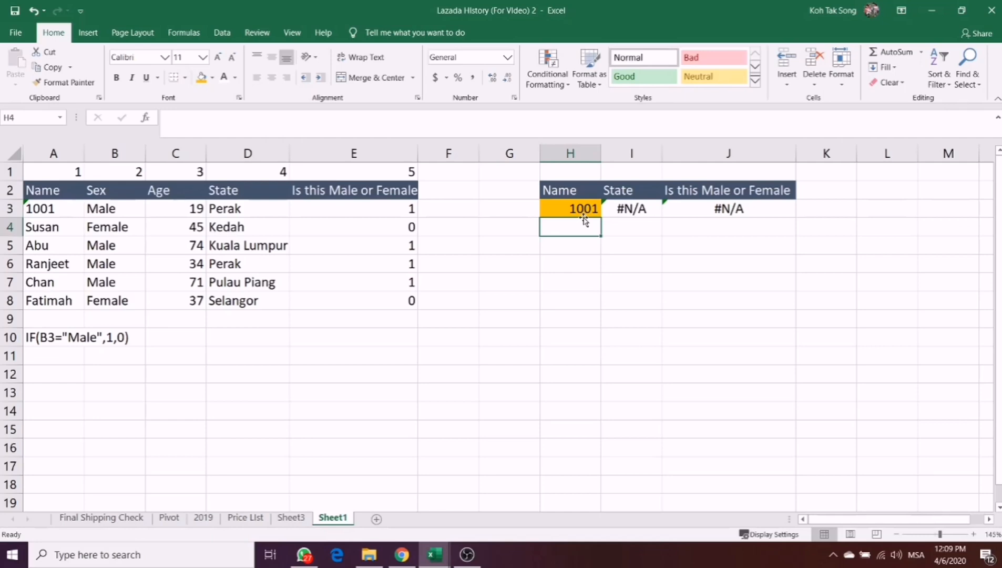
left_click(580, 209)
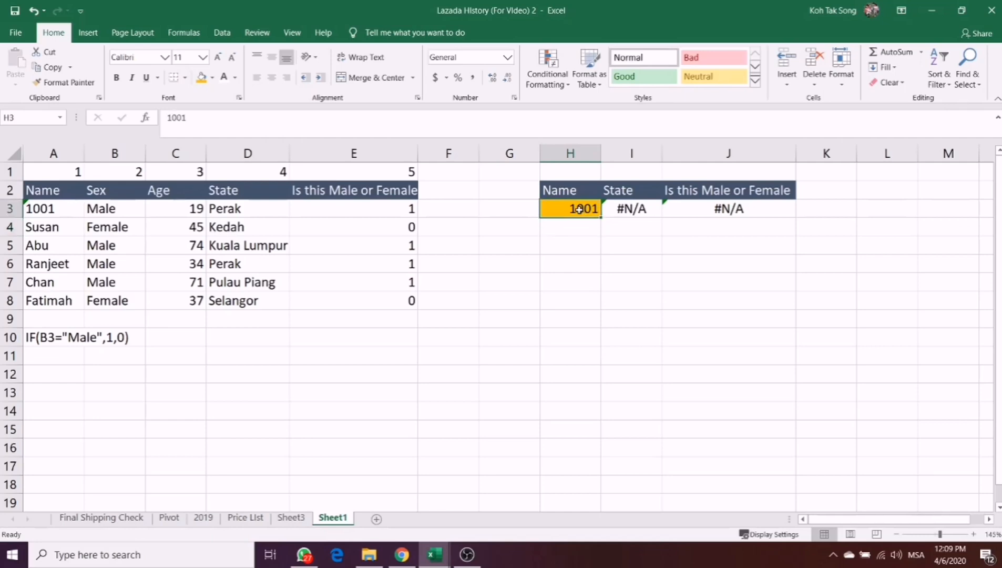
double_click(570, 208)
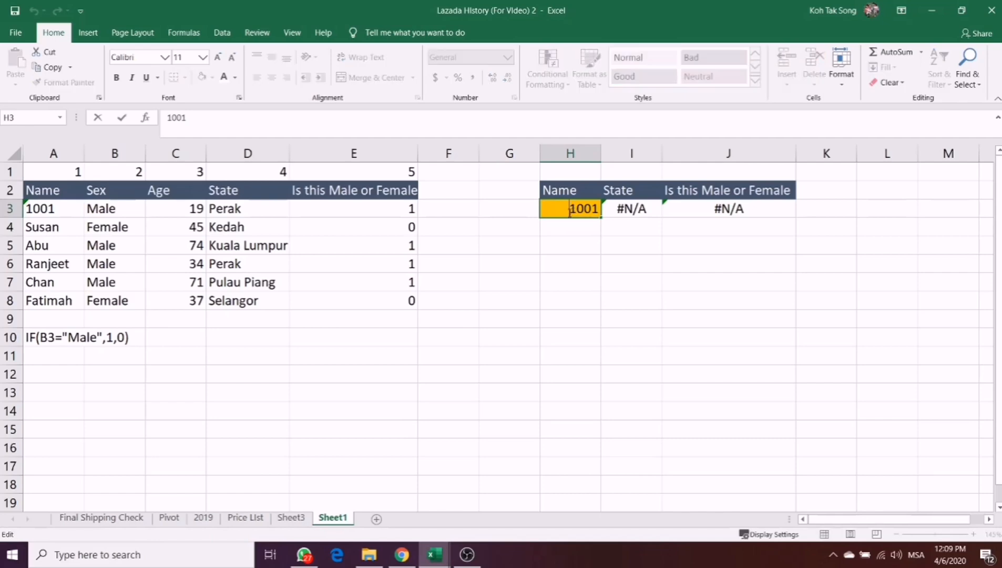
type("'")
key("Return")
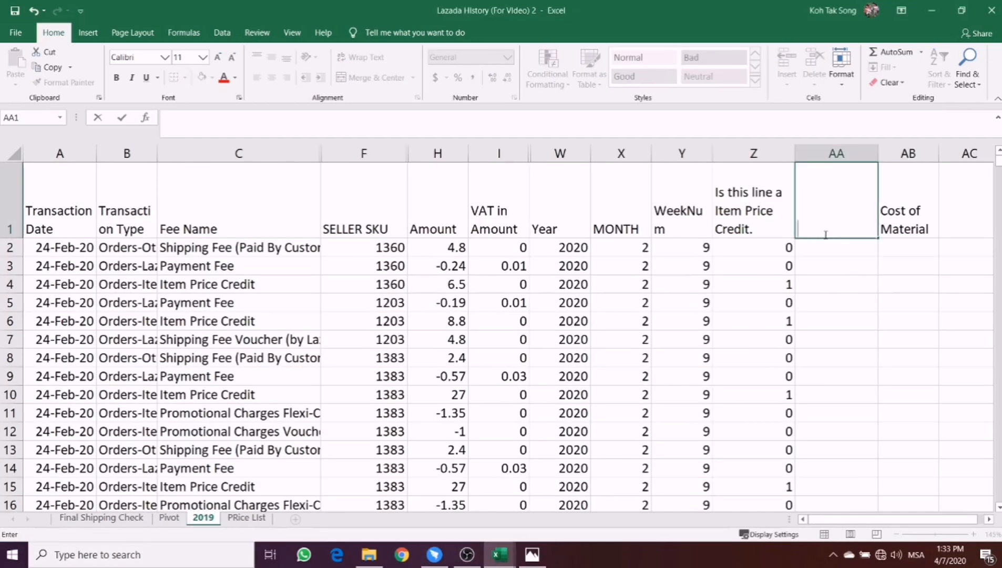
- Enter the header "Change all num to text" in cell AA1 of the 2019 sheet
left_click(817, 304)
left_click(816, 221)
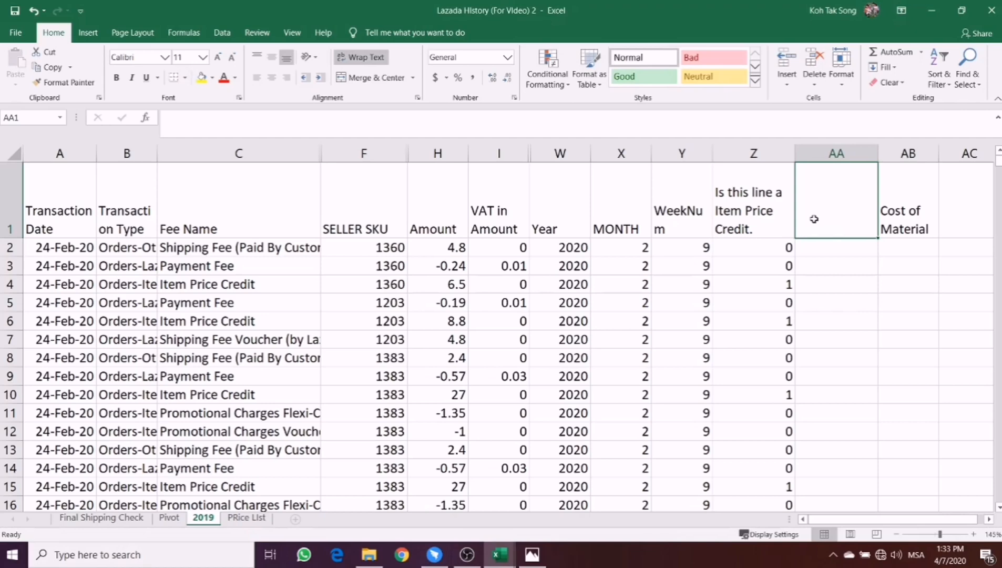
type("C")
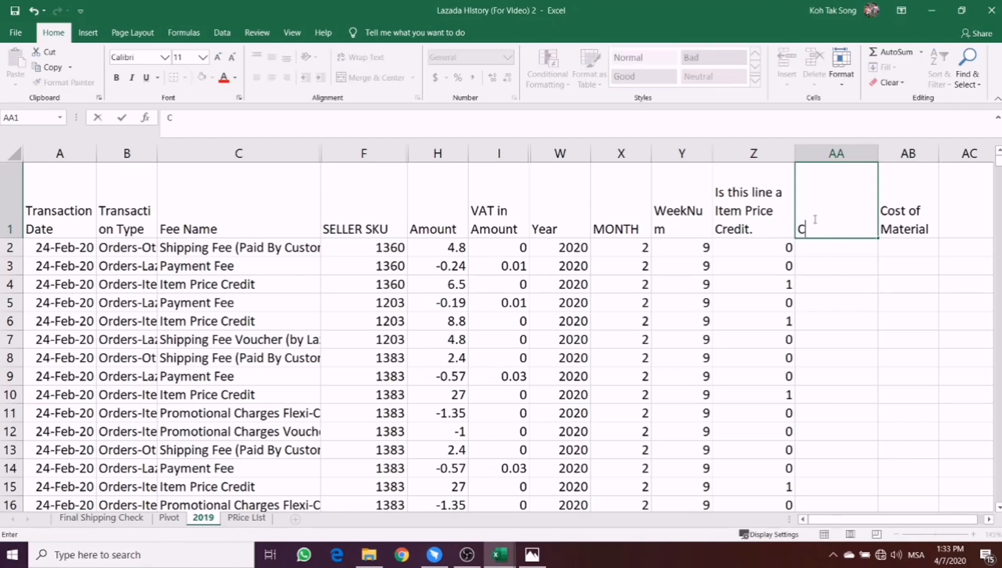
type("hange all n")
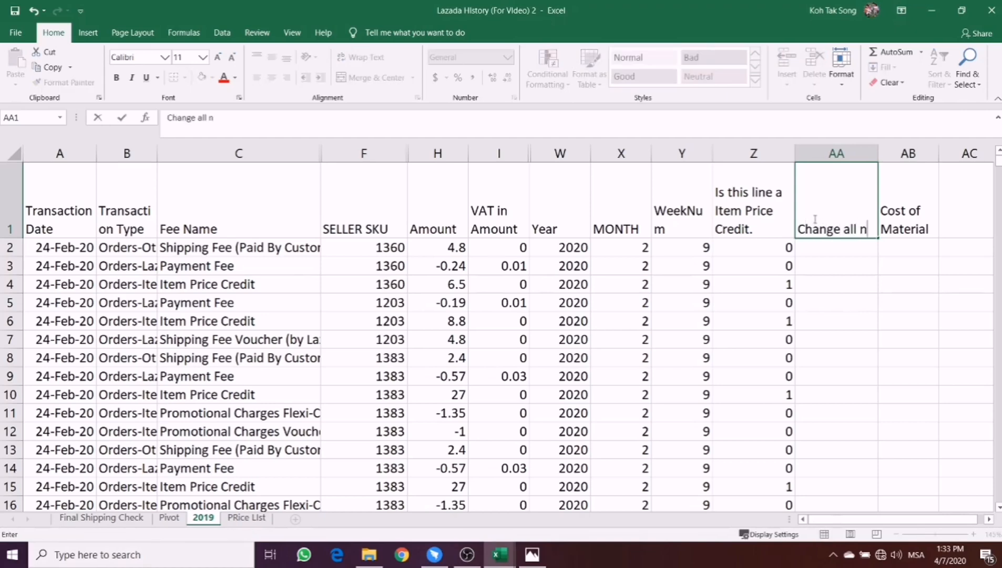
type("um to tex")
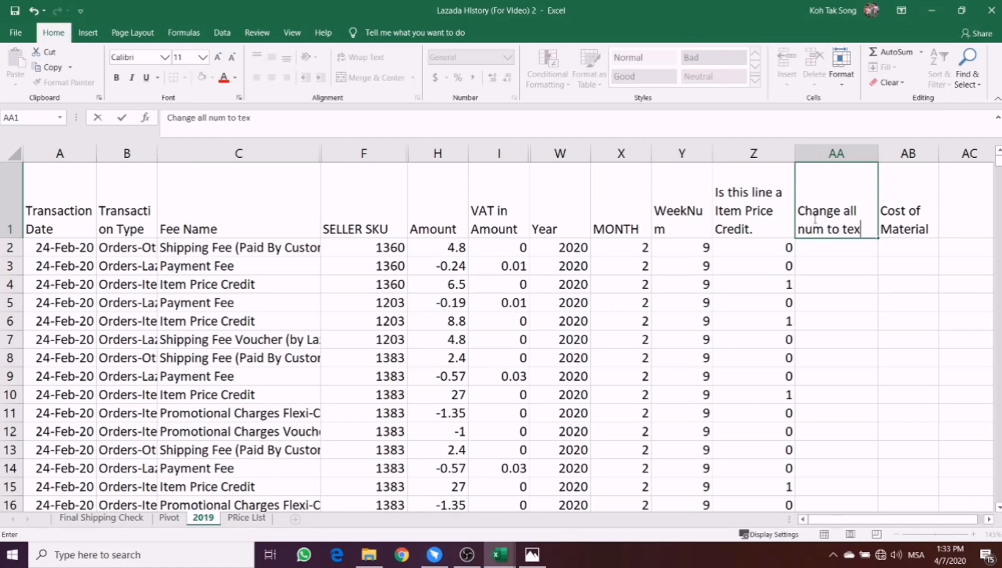
type("t")
key("Return")
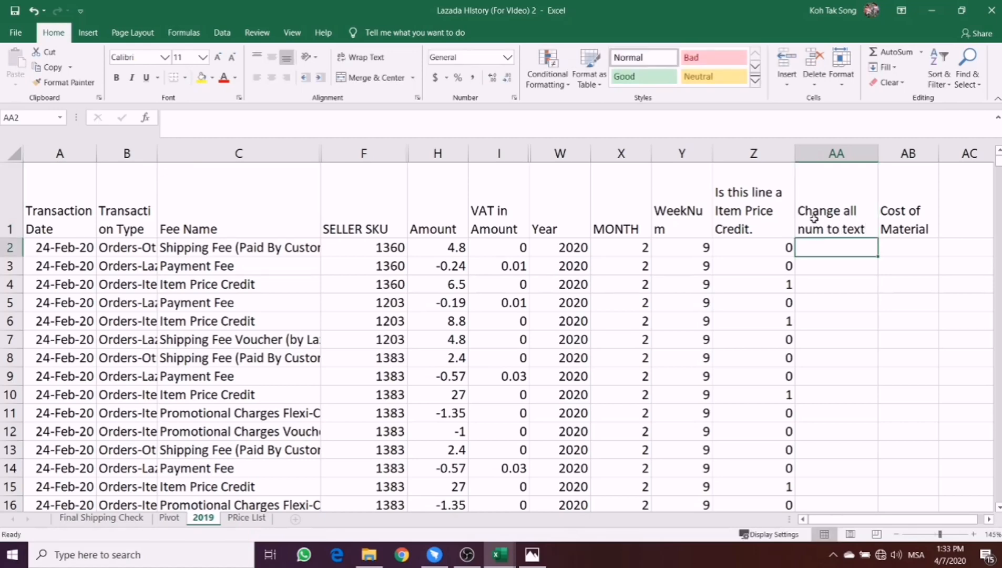
- Convert the SELLER SKU to text in AA2 with =TRIM(F2), and fill the formula down column AA
type("=")
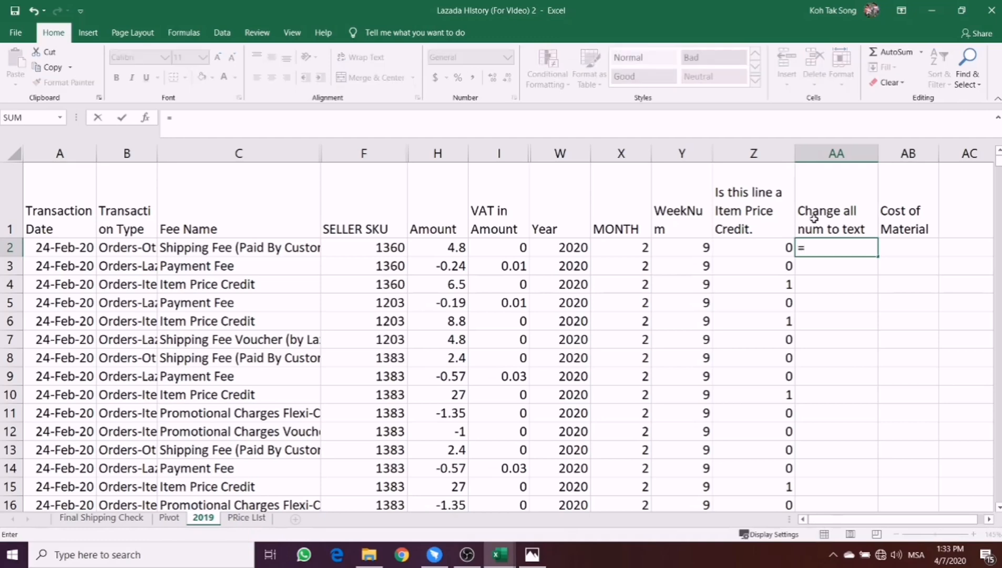
type("tr")
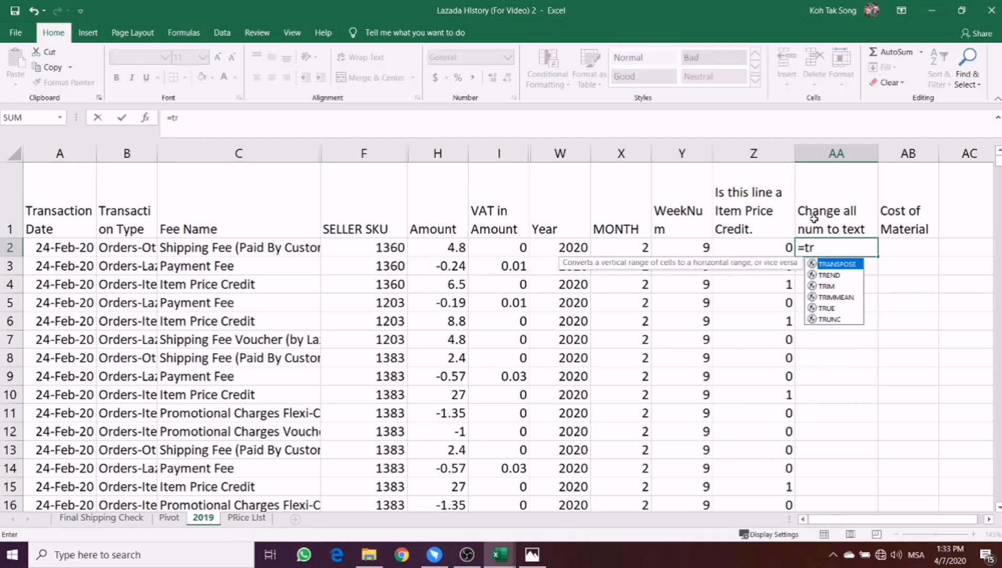
type("im")
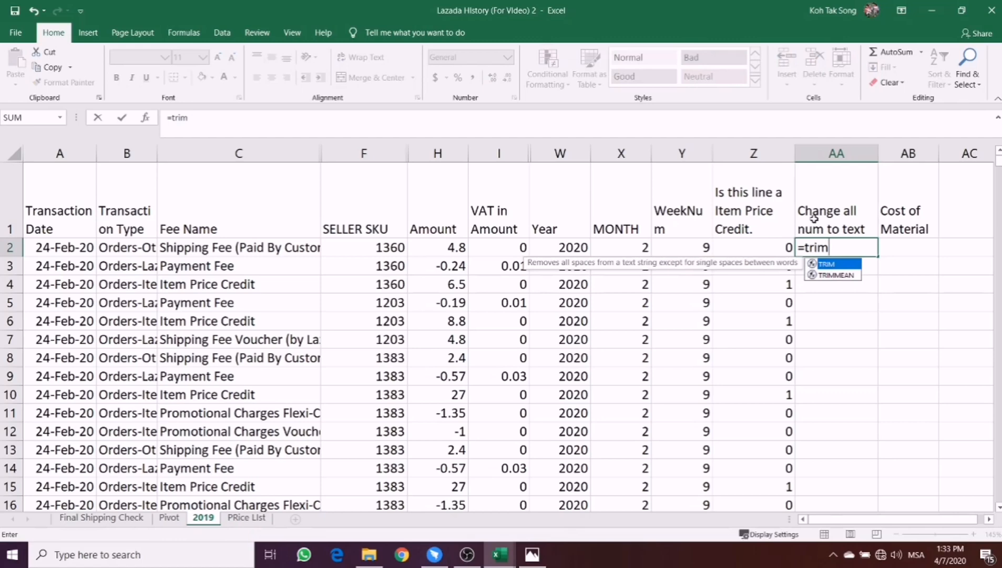
type("(")
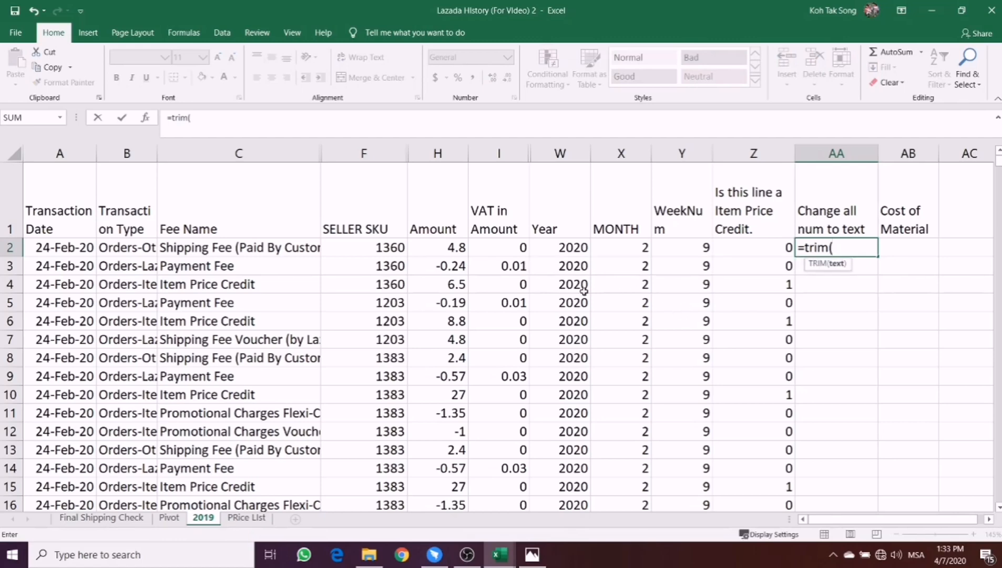
left_click(348, 245)
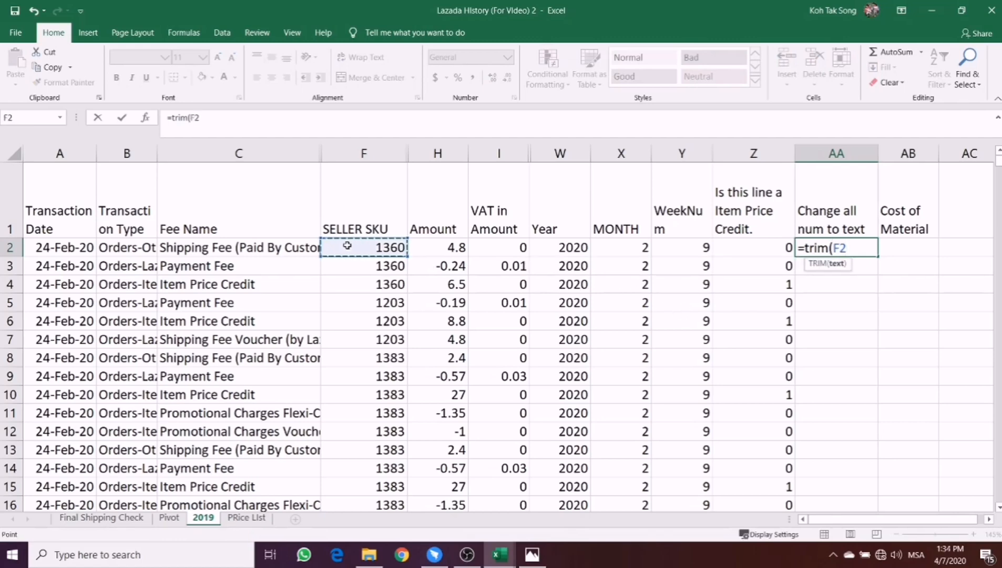
type(")")
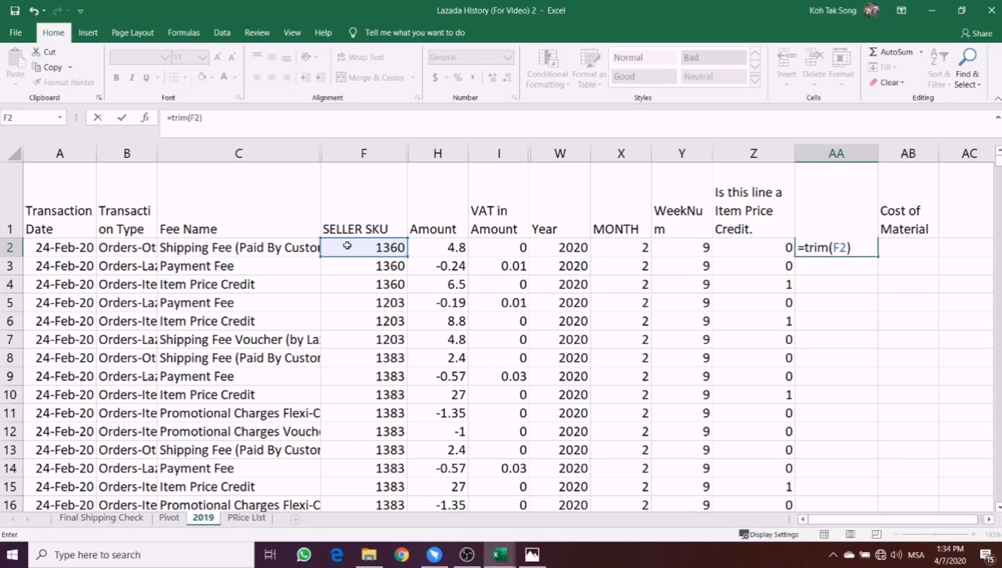
key("Return")
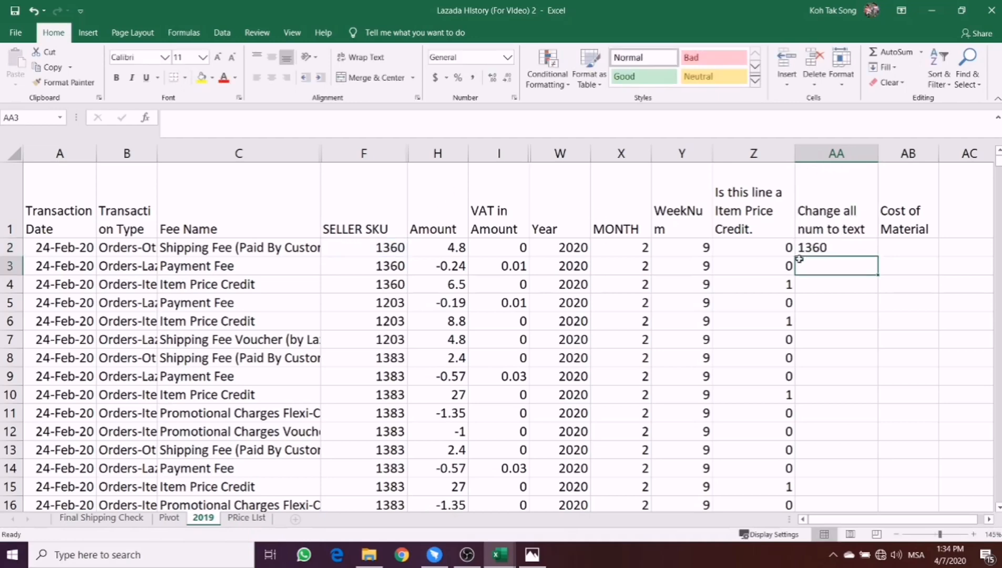
left_click(828, 250)
double_click(877, 257)
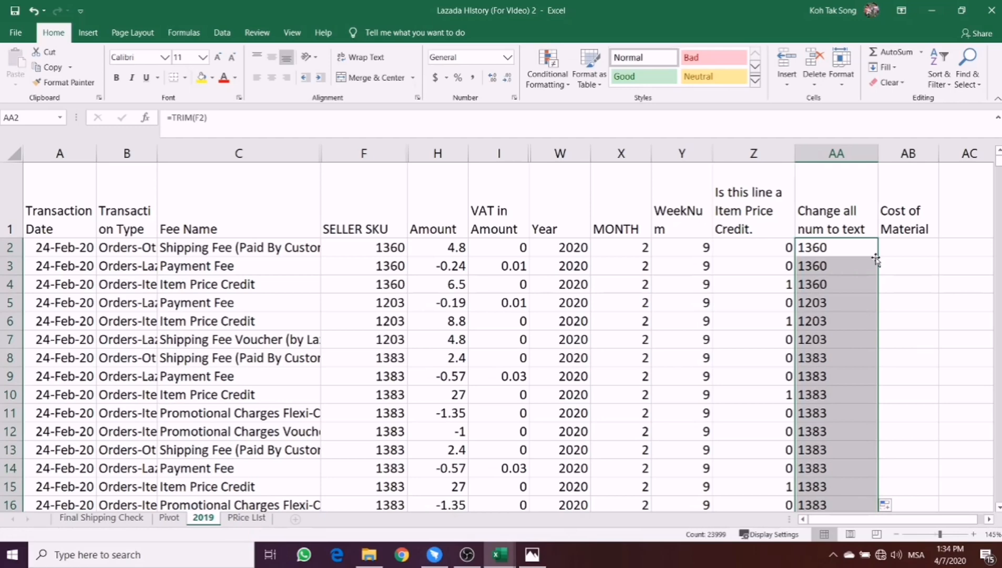
- Start an IF formula in the Cost of Material cell AB2 of the 2019 sheet with the logical test Z2=1
left_click(239, 518)
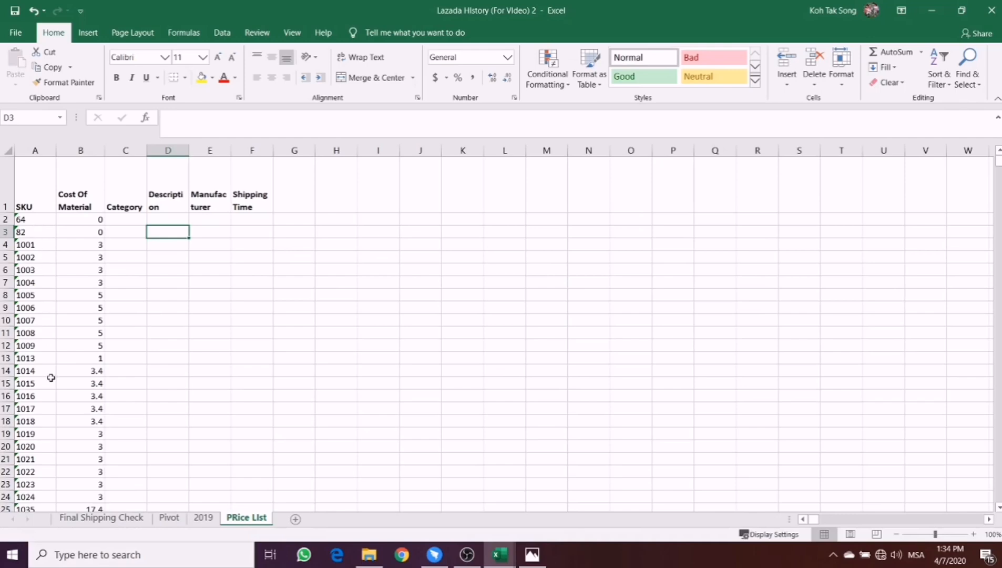
left_click(195, 519)
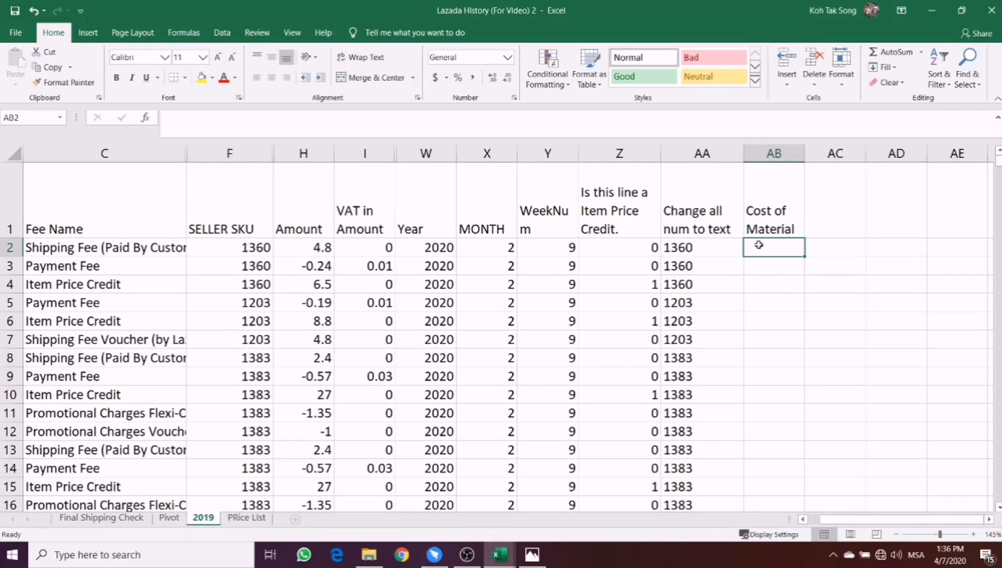
type("=")
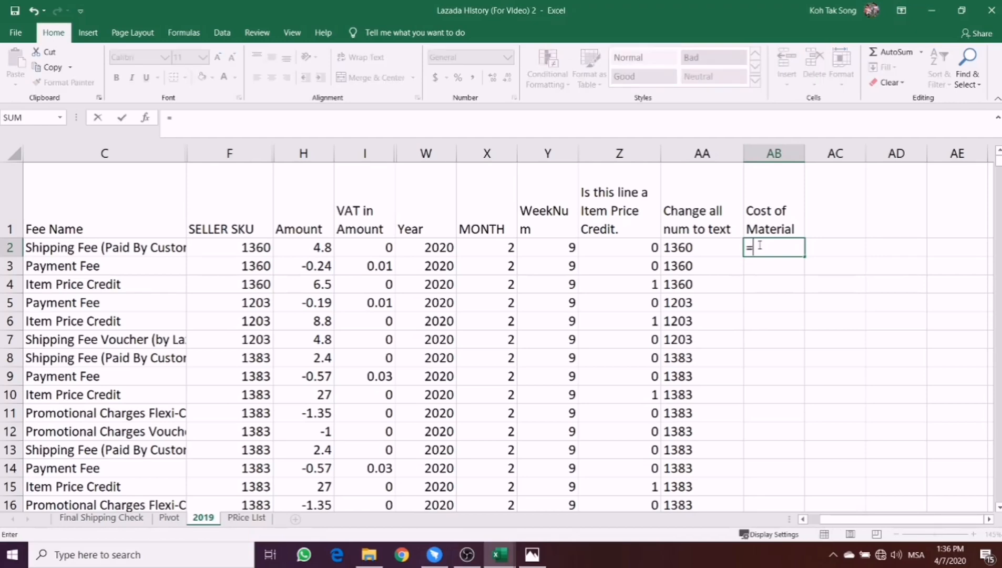
type("if(")
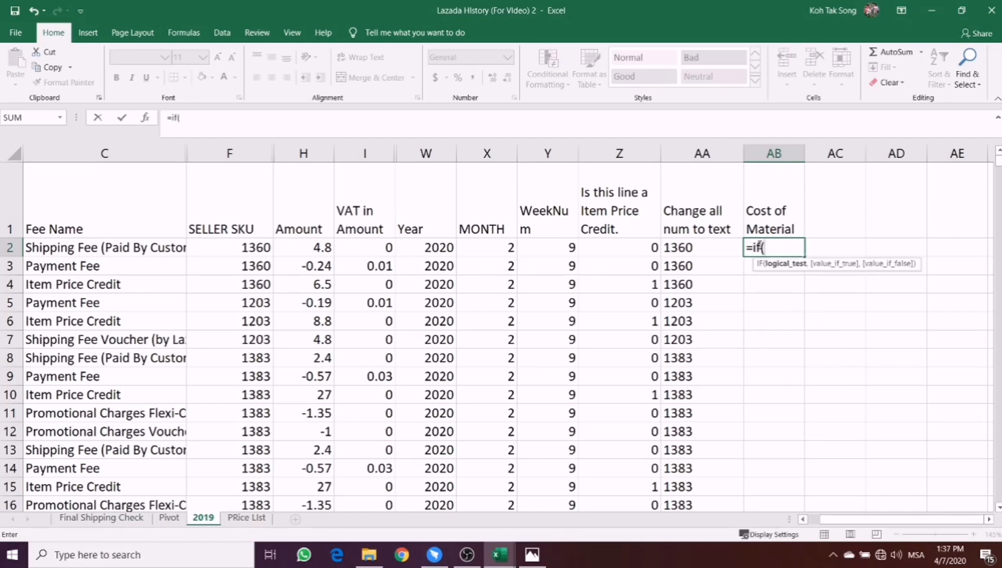
left_click(619, 244)
type(",1")
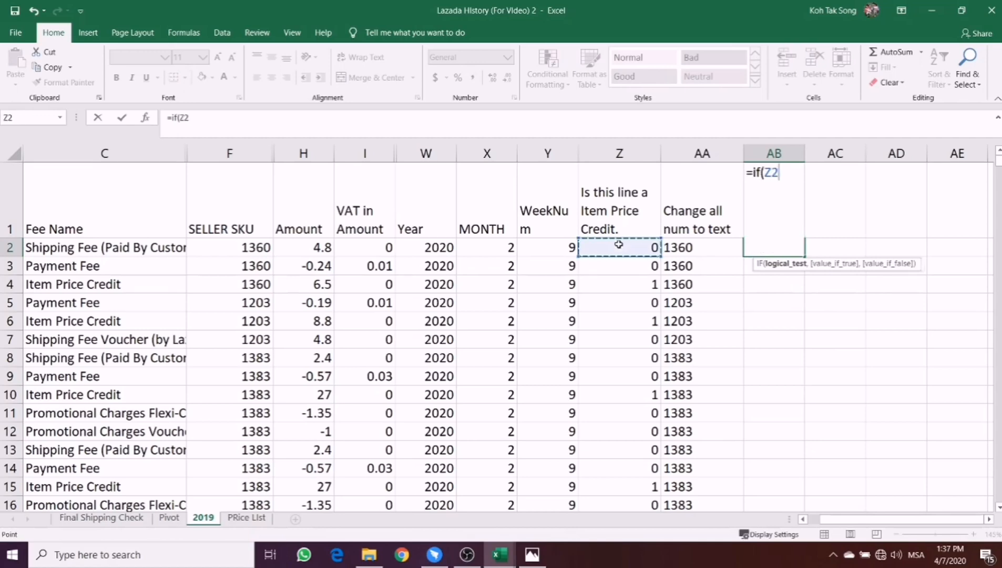
key("BackSpace")
key("BackSpace")
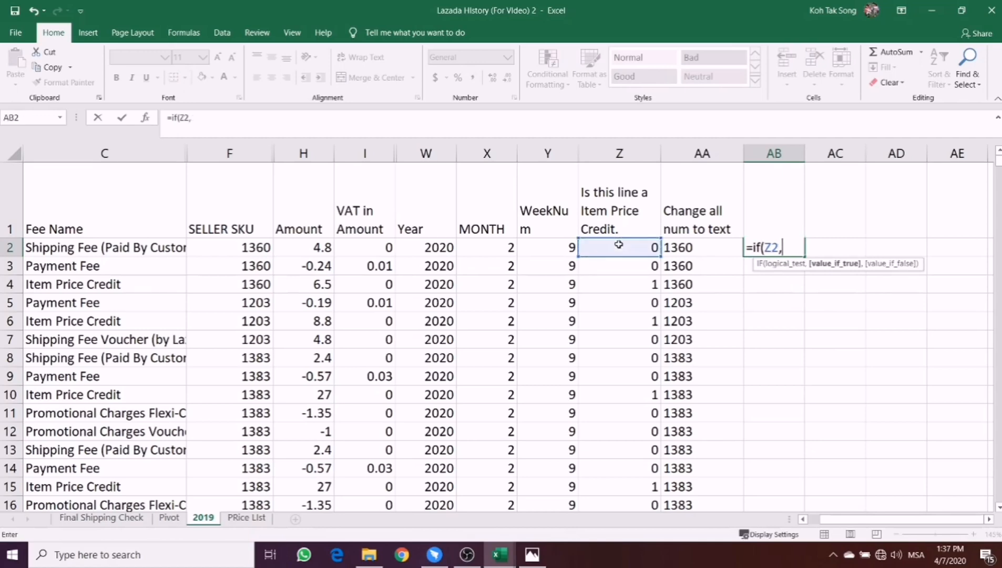
type("=")
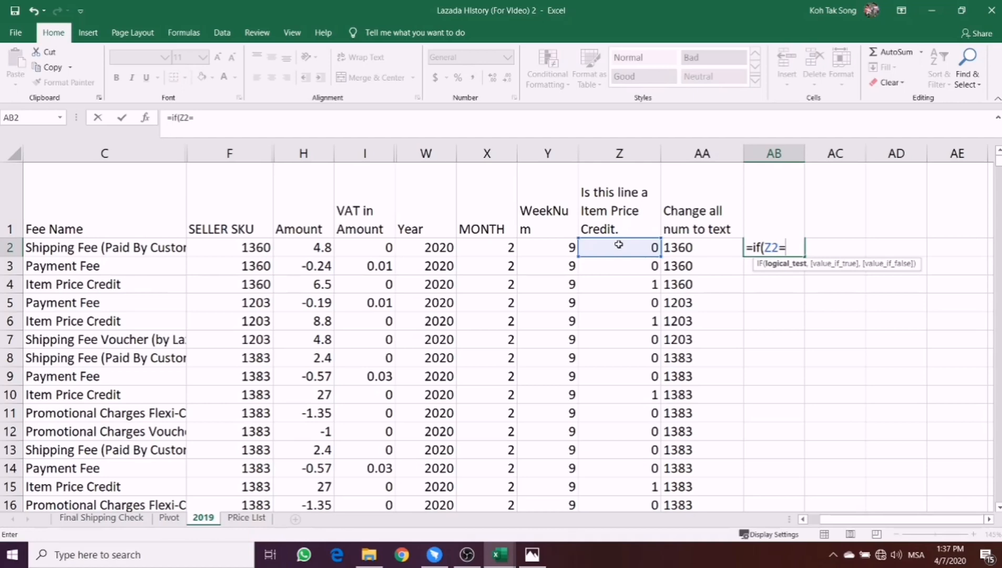
type("1,")
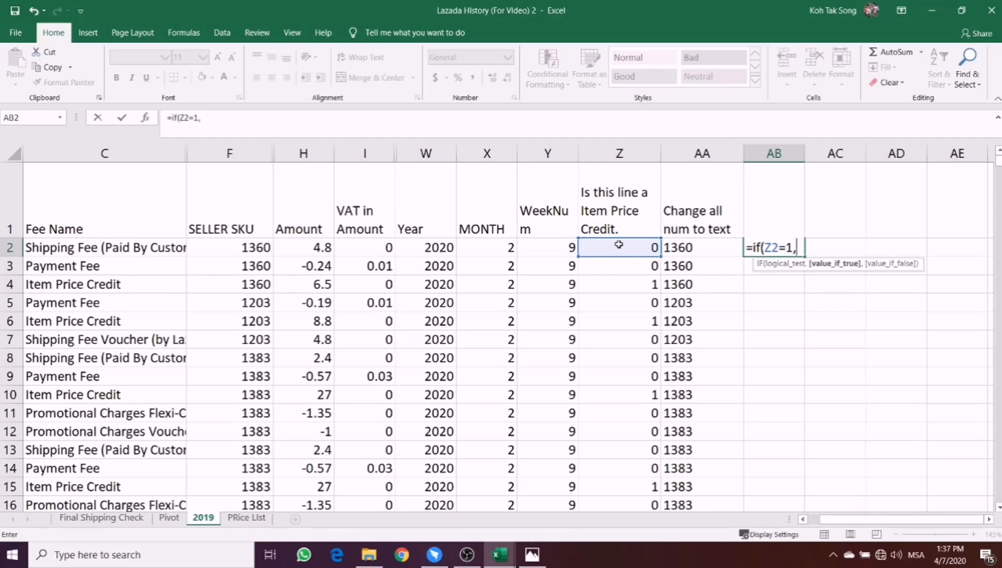
type("vlookup(")
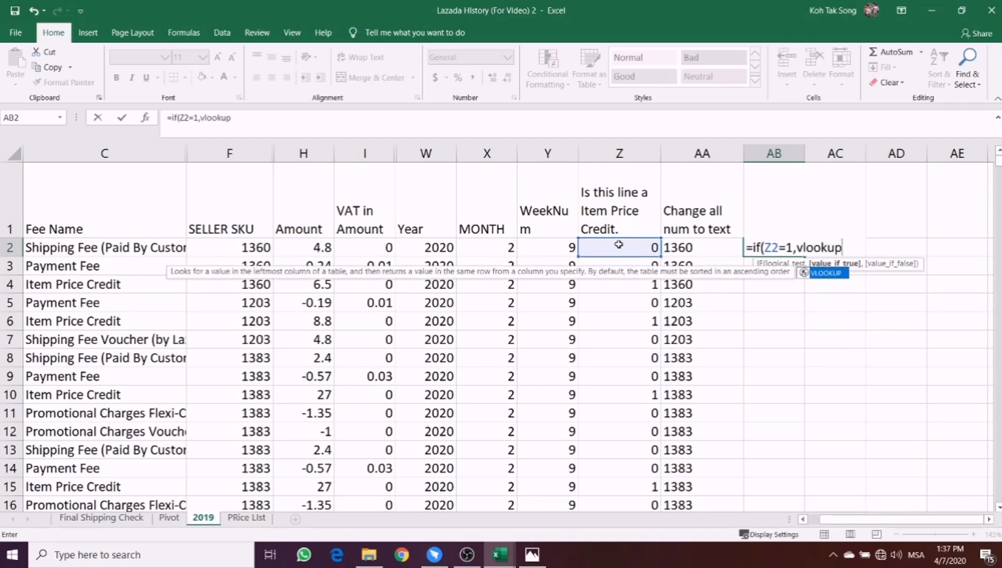
- For the value if true, begin a VLOOKUP of AA2 in columns A:B of the PRice LIst sheet
left_click(690, 248)
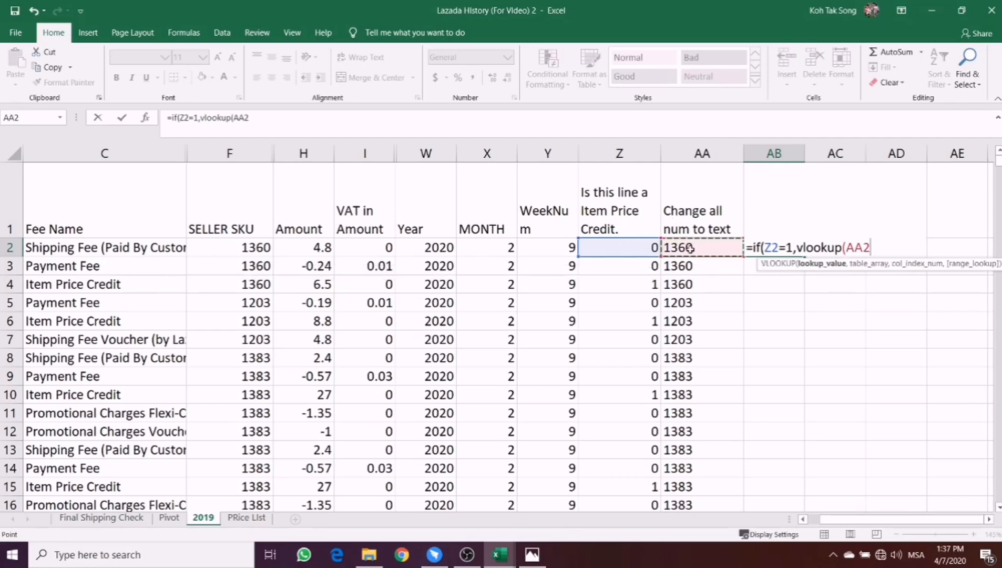
type(",")
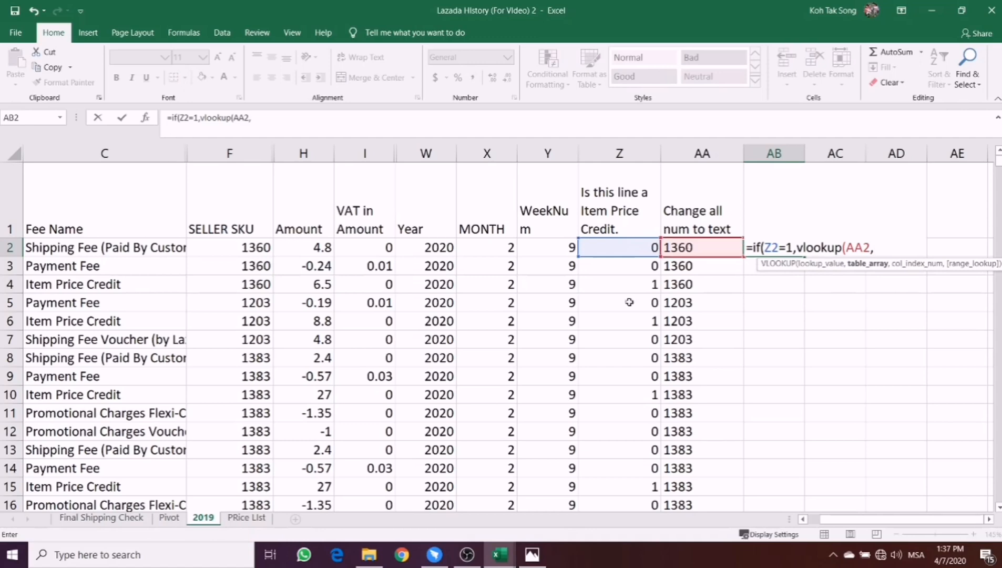
left_click(238, 519)
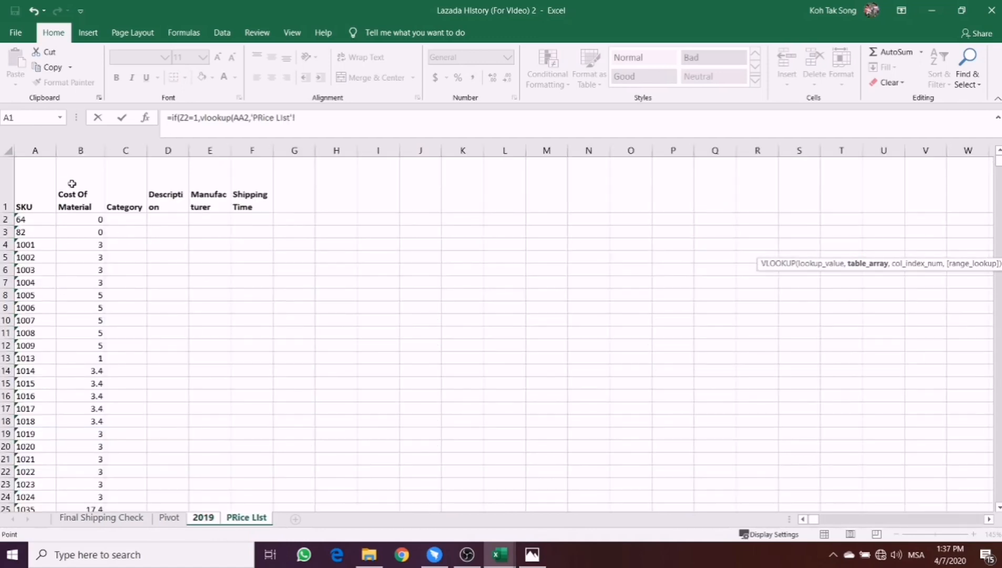
left_click_drag(37, 151, 83, 149)
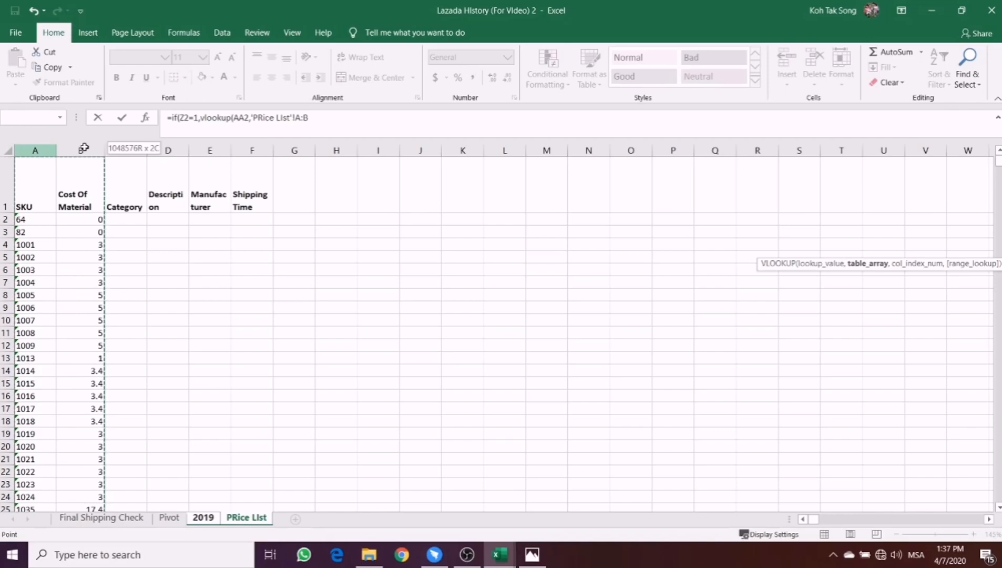
left_click_drag(84, 148, 84, 144)
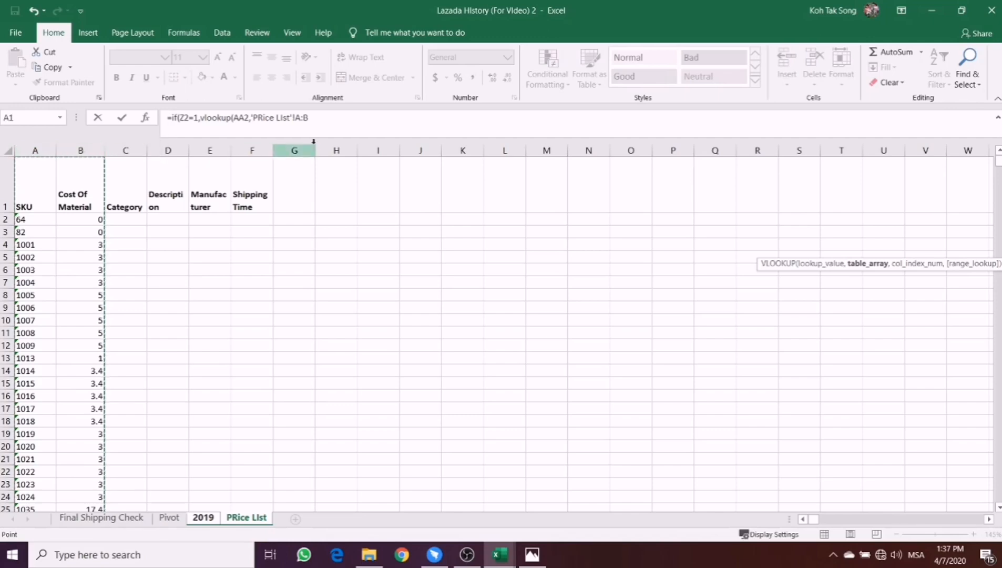
- Finish the VLOOKUP with column index 2 and FALSE, try to enter the formula, and decline the suggested correction
left_click(329, 123)
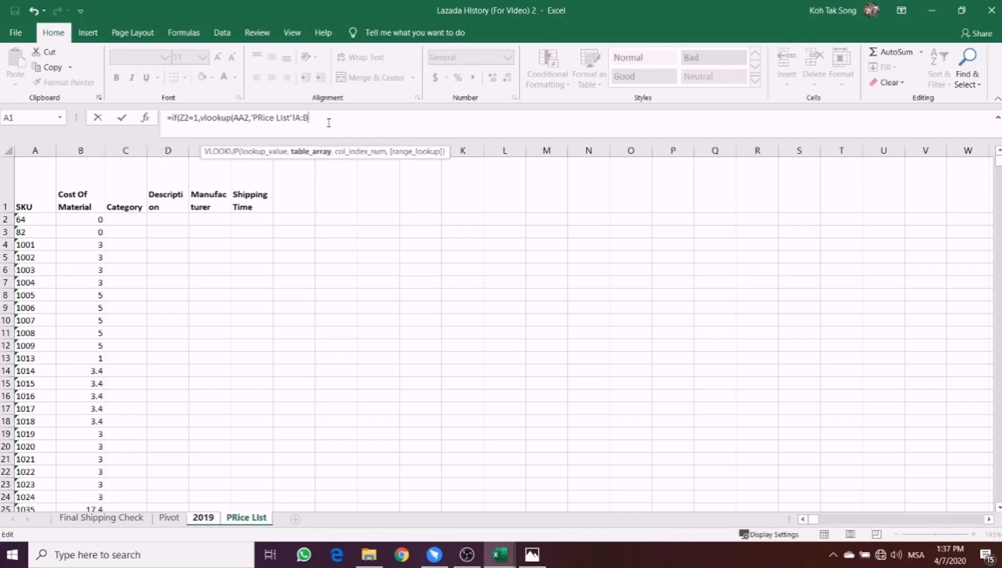
type(",2")
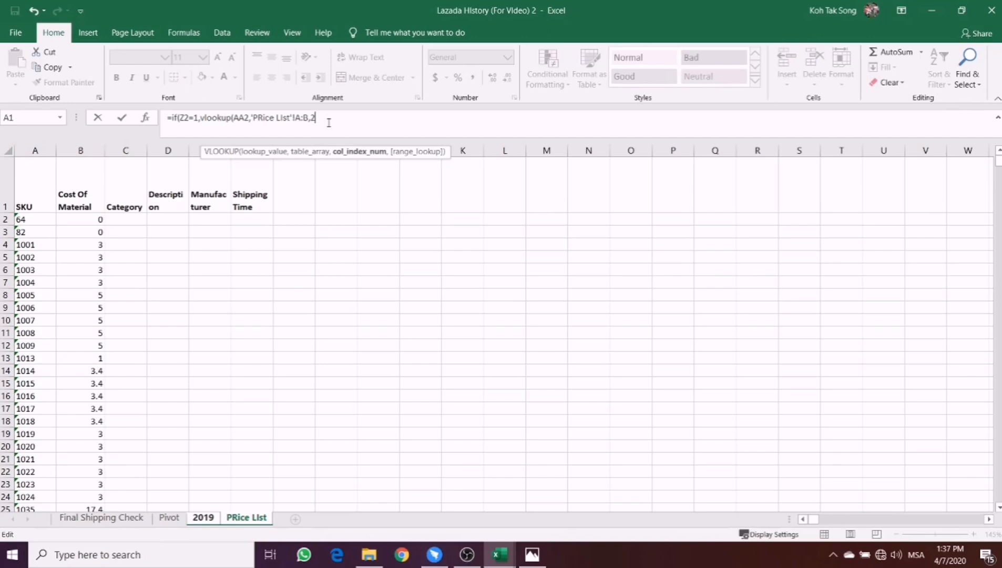
type(",")
type("f")
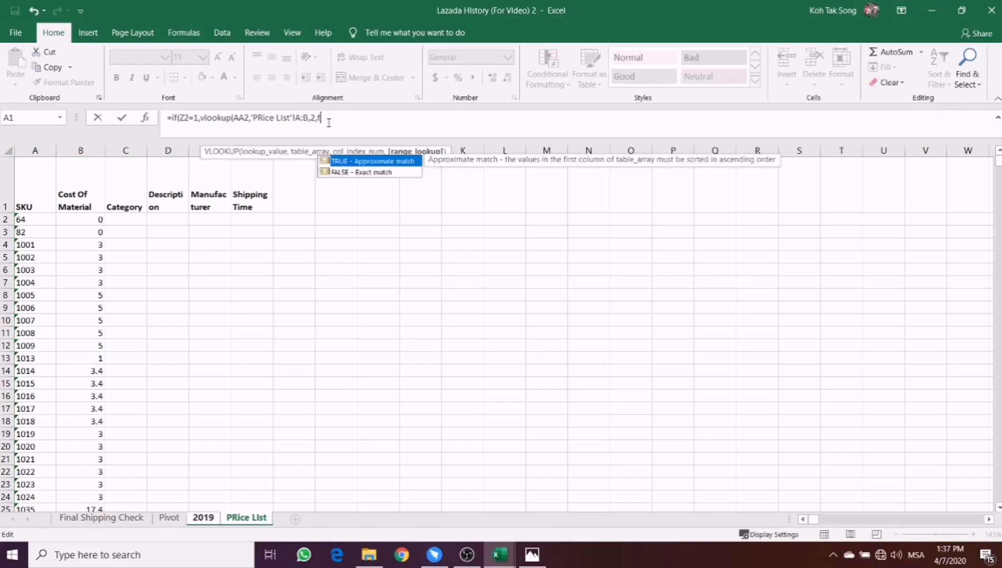
type("alse)")
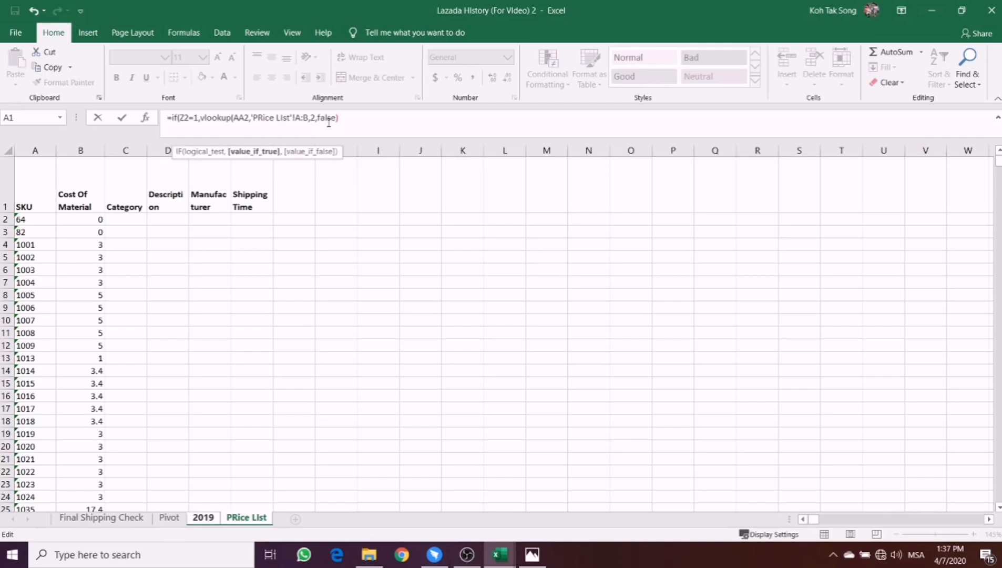
key("Return")
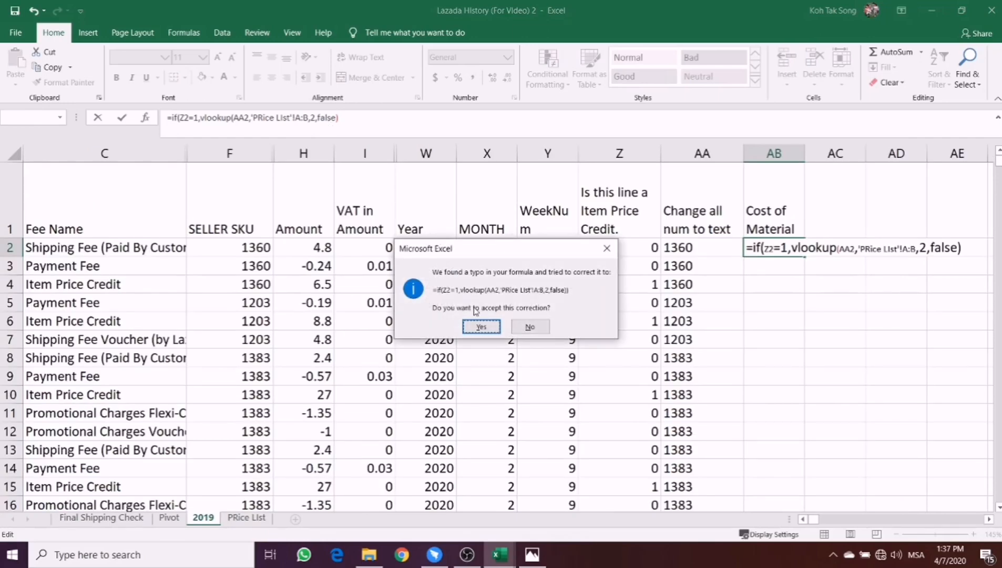
left_click(532, 327)
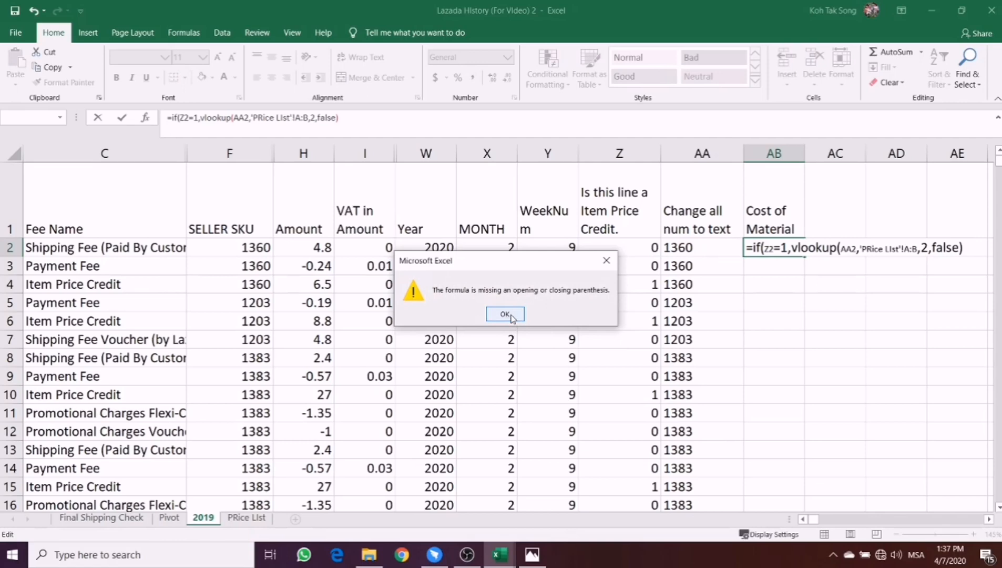
left_click(505, 314)
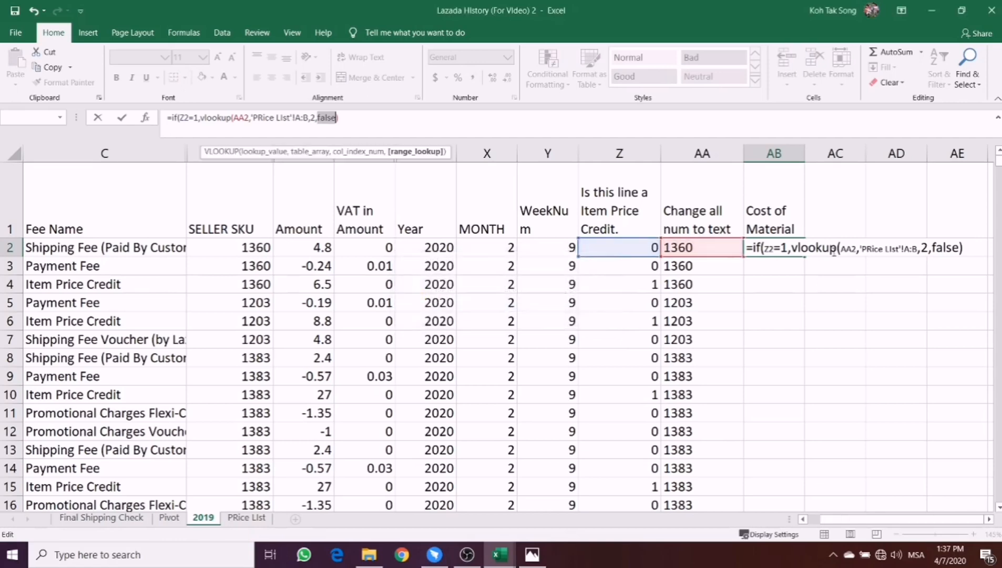
- Add 0 as the value if false, close the IF formula in AB2, and fill it down column AB
left_click(967, 248)
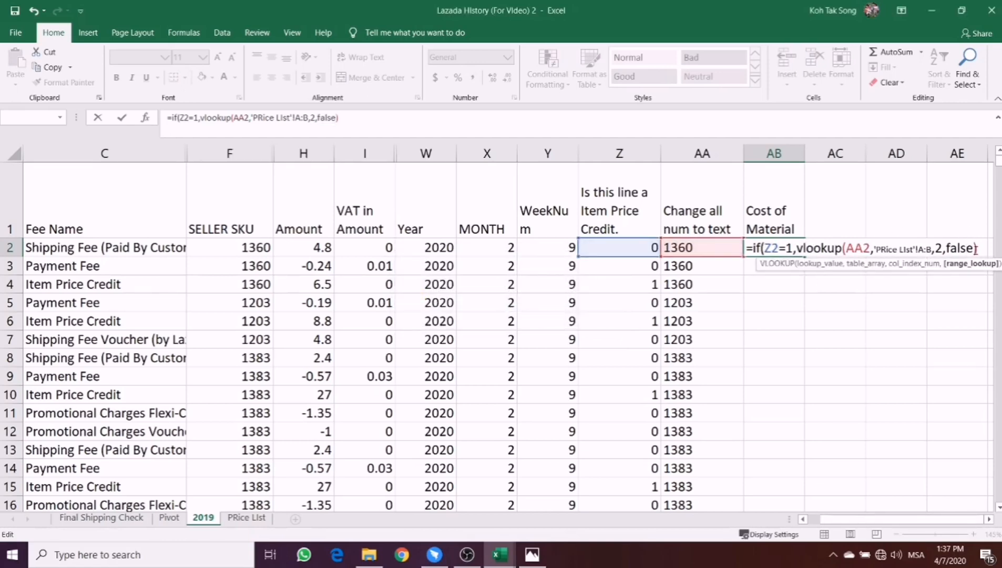
type(")")
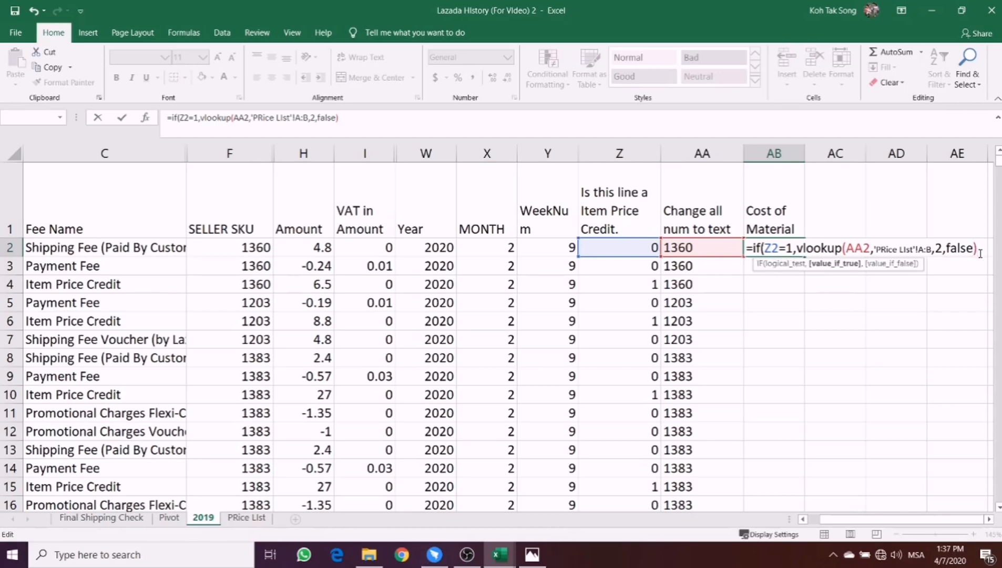
type(",0")
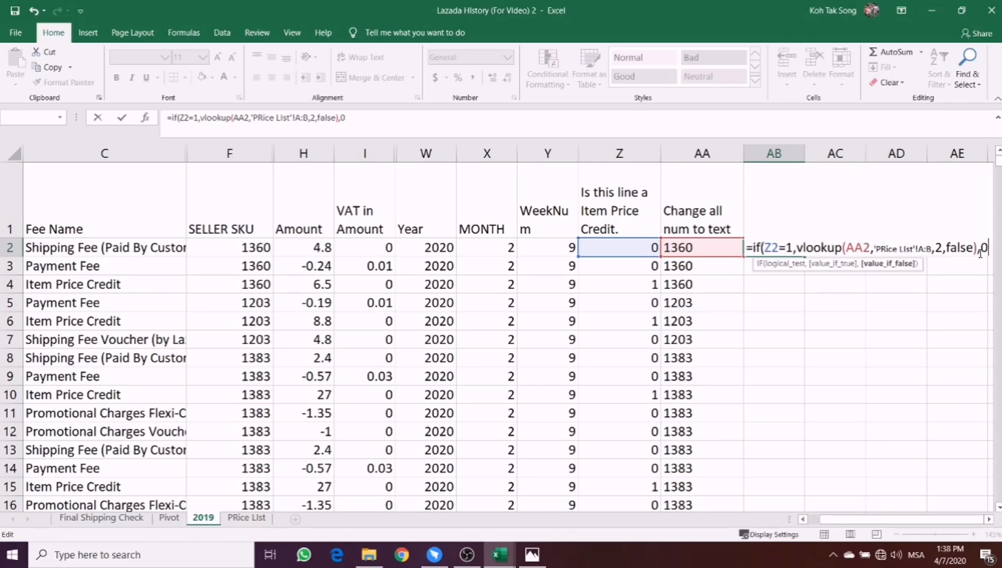
type(")")
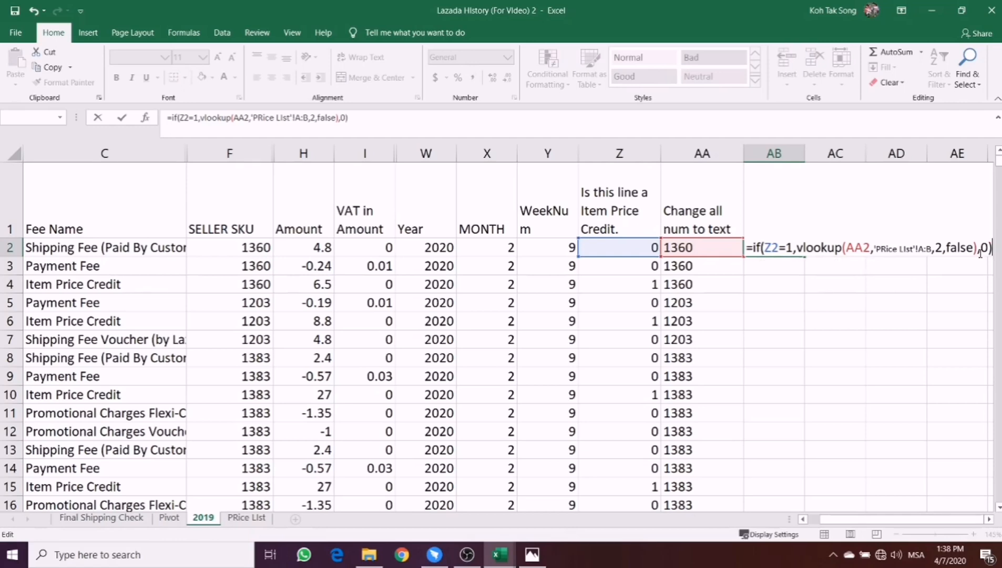
key("Return")
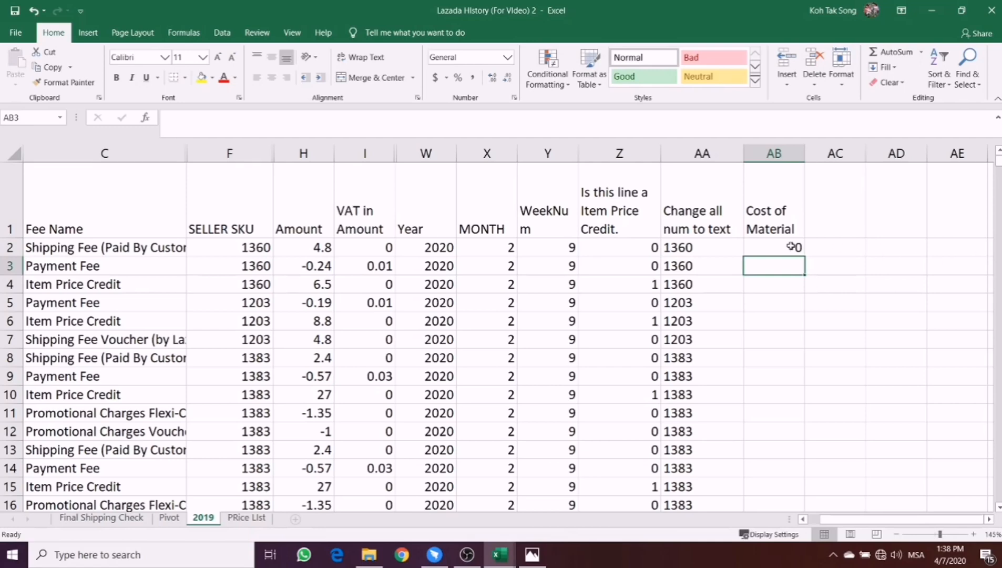
left_click(773, 247)
double_click(807, 255)
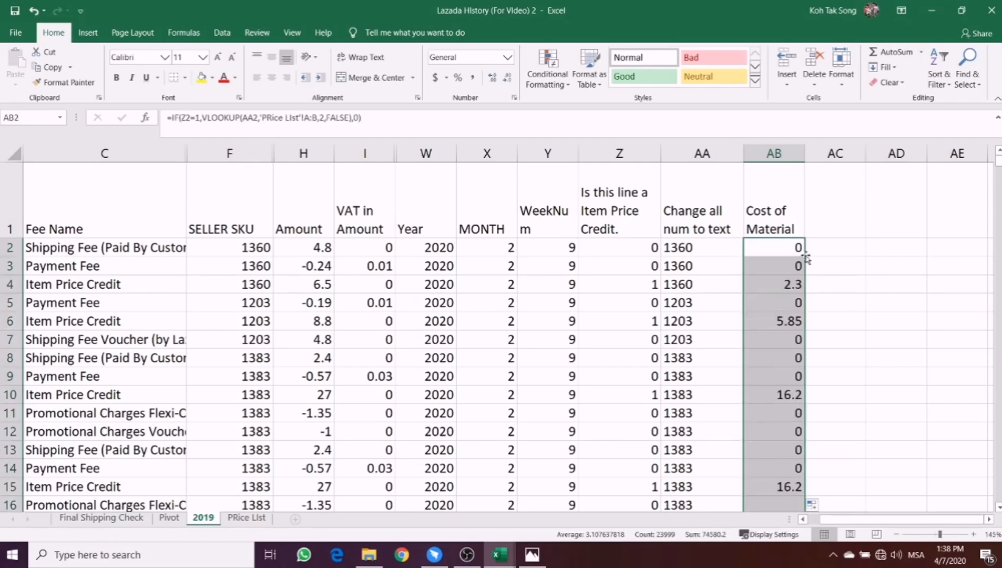
- Examine the Cost of Material formula for the Item Price Credit line in row 4, and view the PRice LIst sheet
left_click(768, 286)
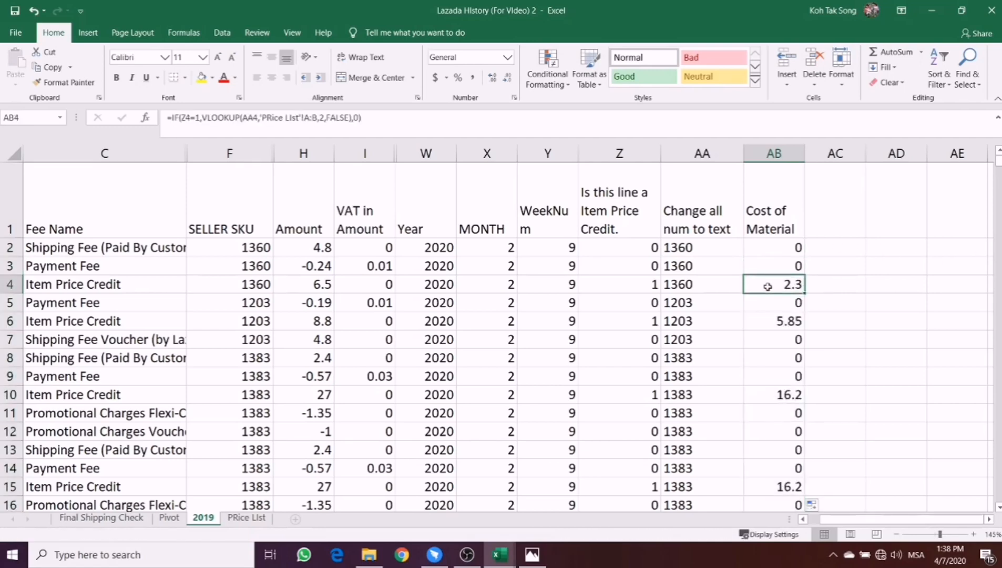
left_click(11, 284)
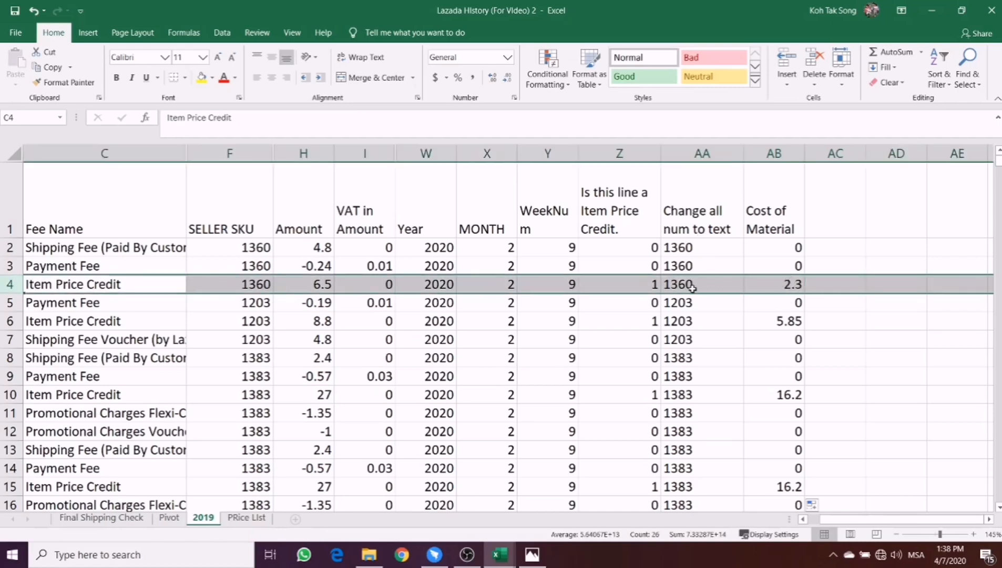
left_click(777, 287)
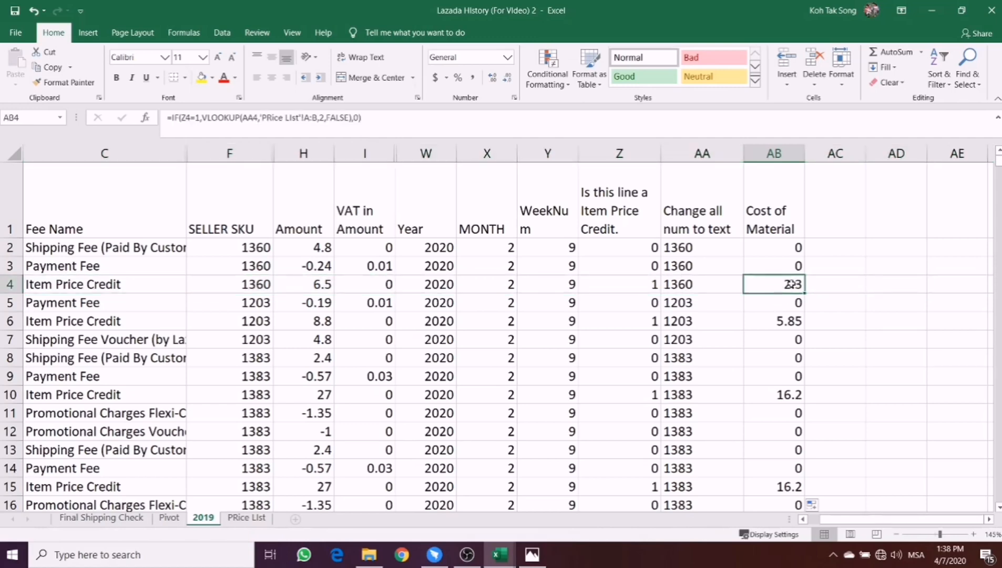
left_click(246, 518)
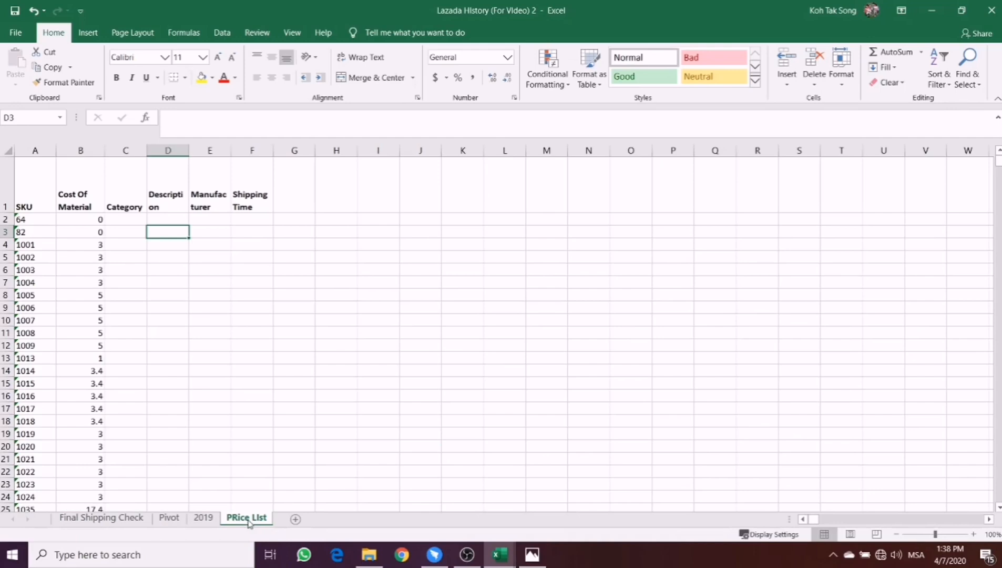
- Return to the 2019 sheet and begin an IF formula in AC2 that tests whether Z2 equals 1
left_click(202, 523)
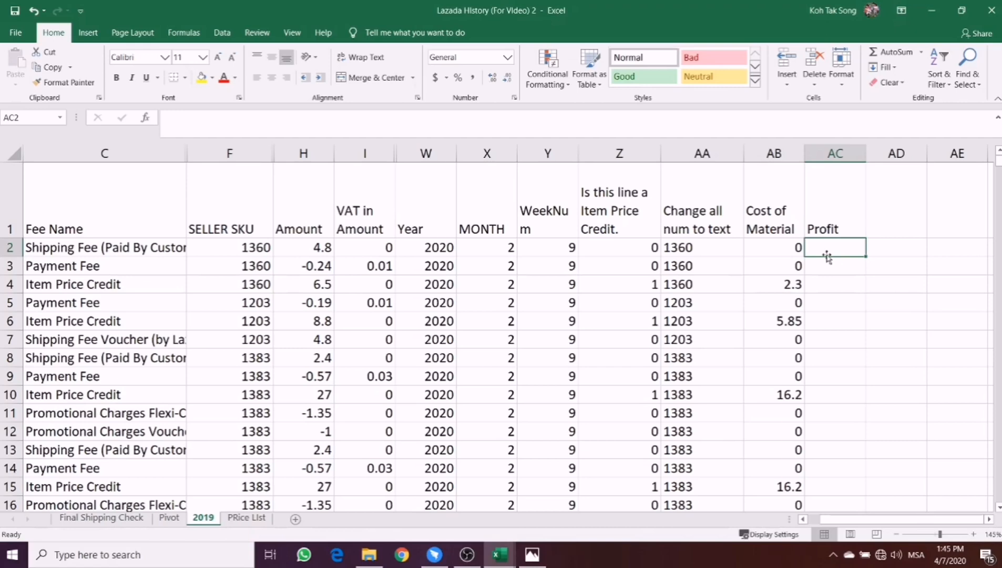
type("=")
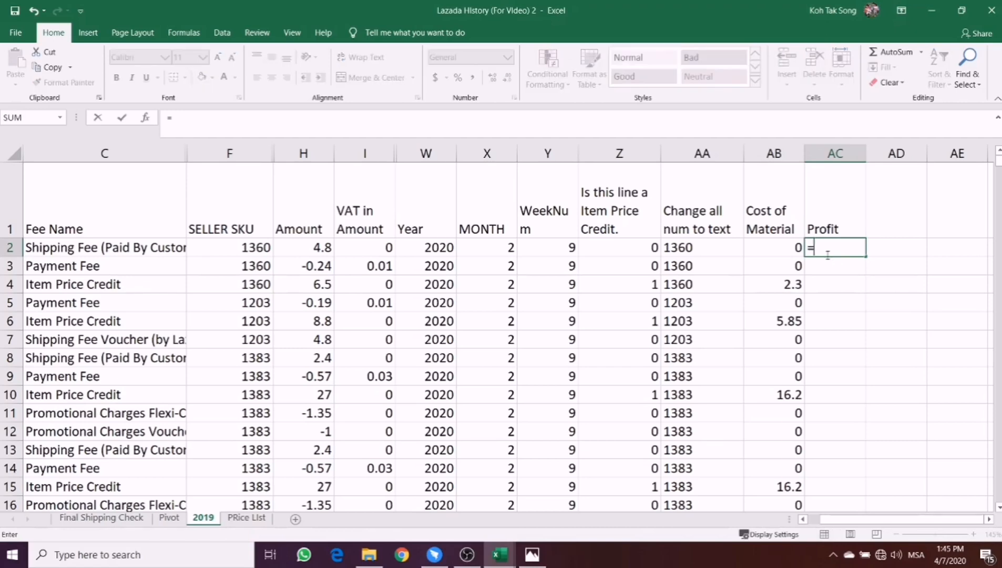
type("if(")
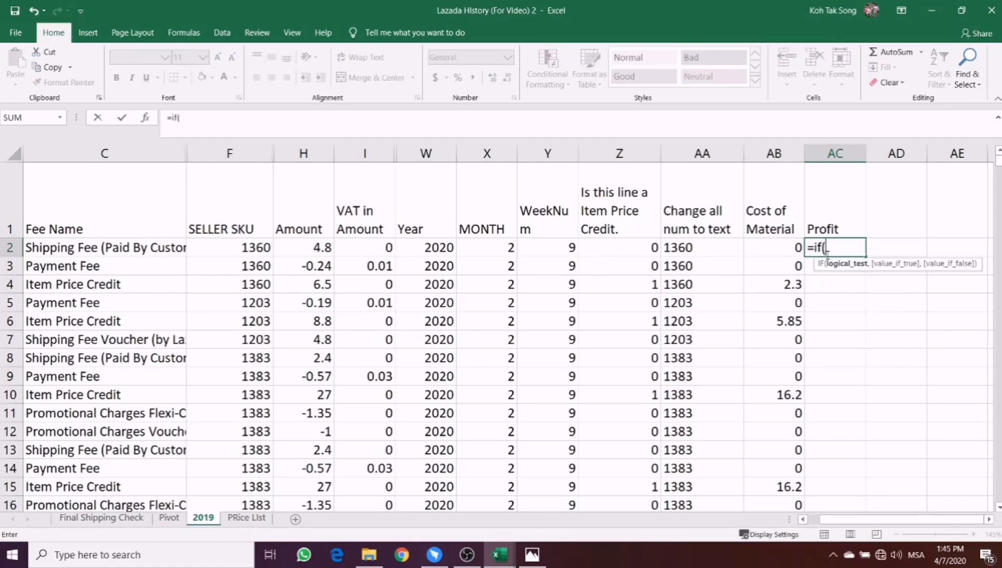
left_click(616, 247)
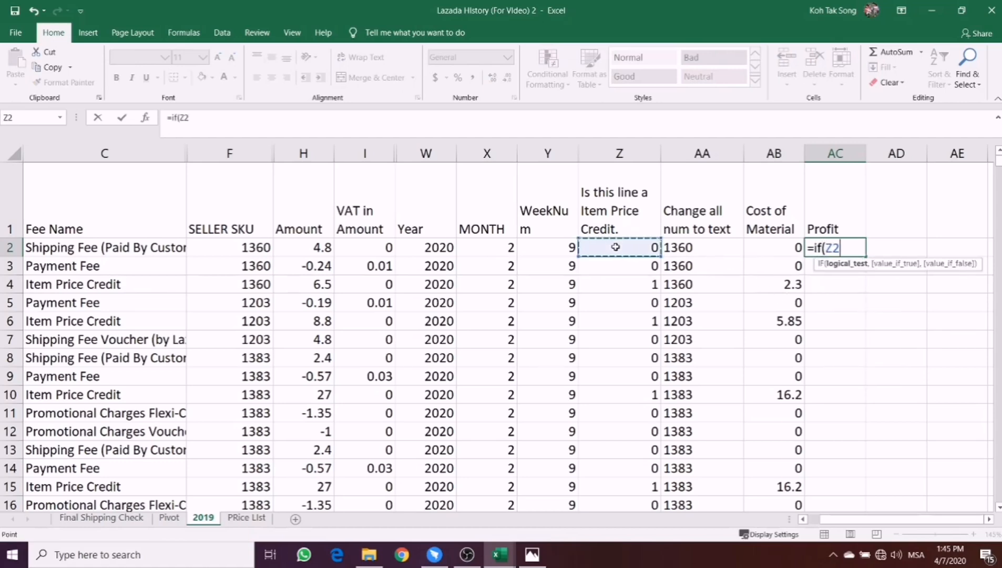
type("=1")
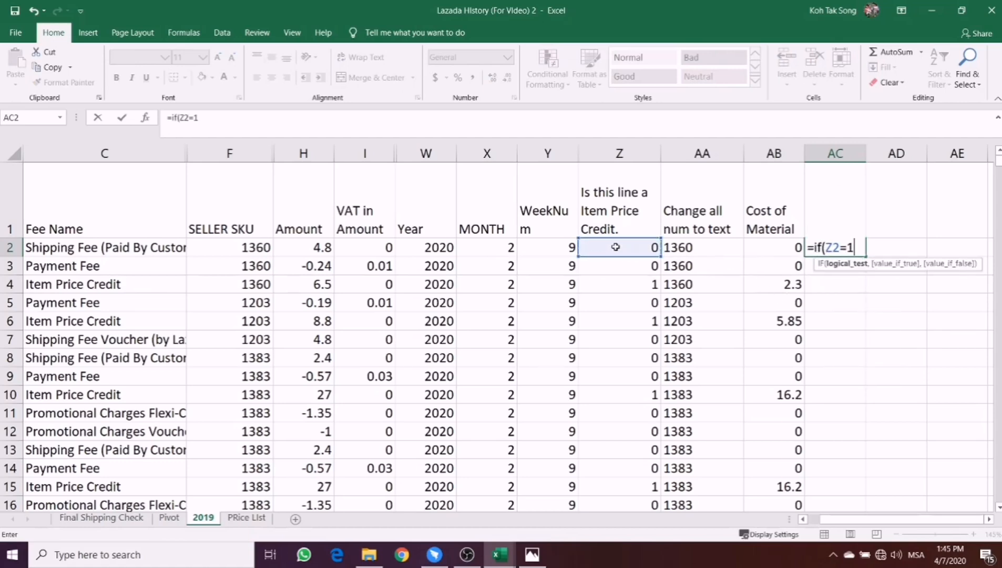
type(",")
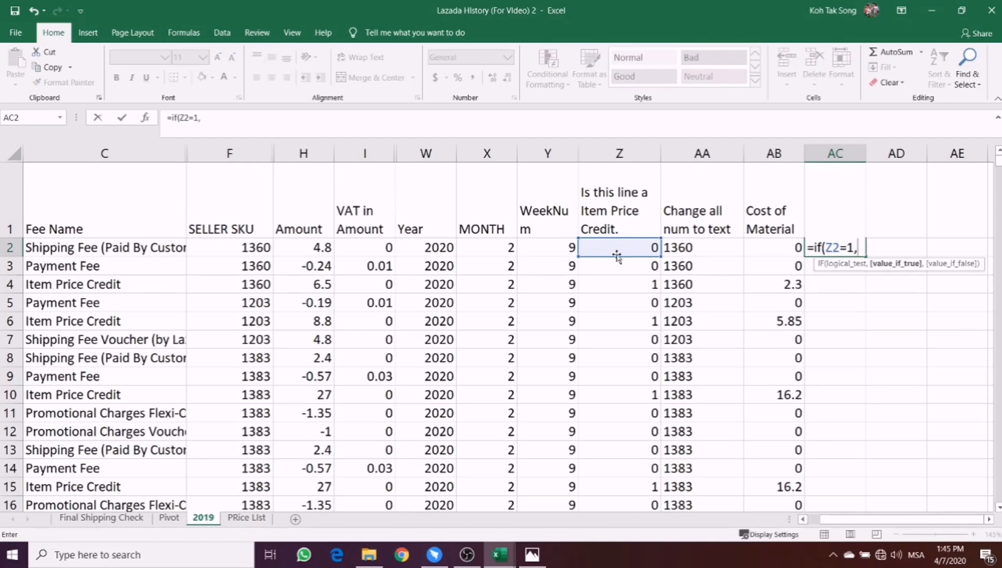
- Complete the Profit formula with H2-AB2 as the value if true and 0 as the value if false
left_click(292, 248)
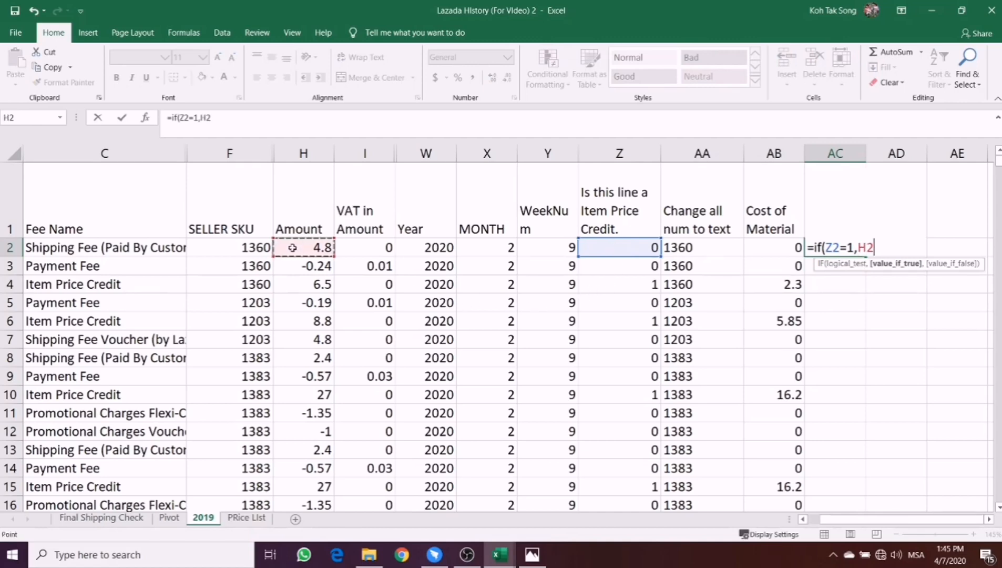
type("-")
left_click(765, 248)
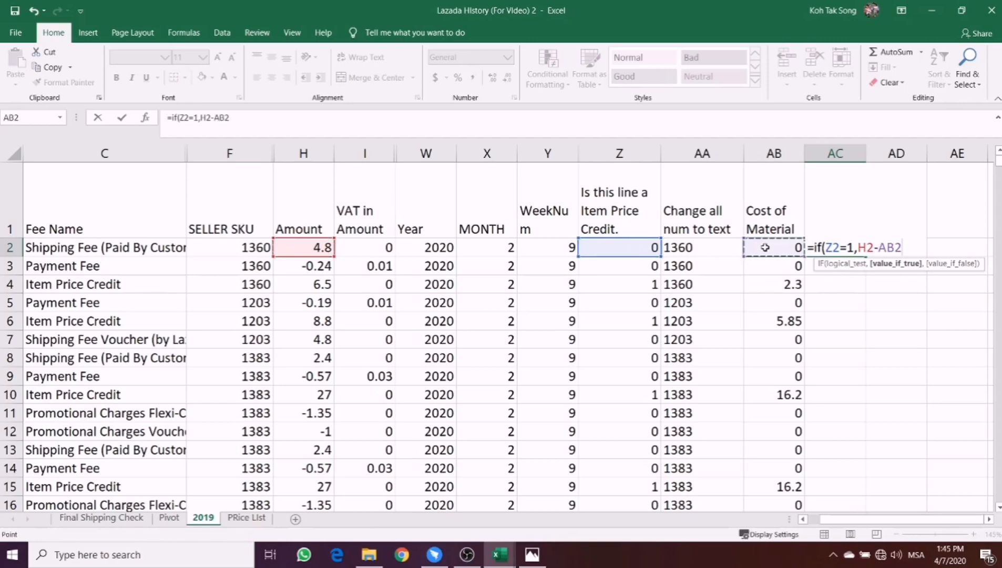
type(",")
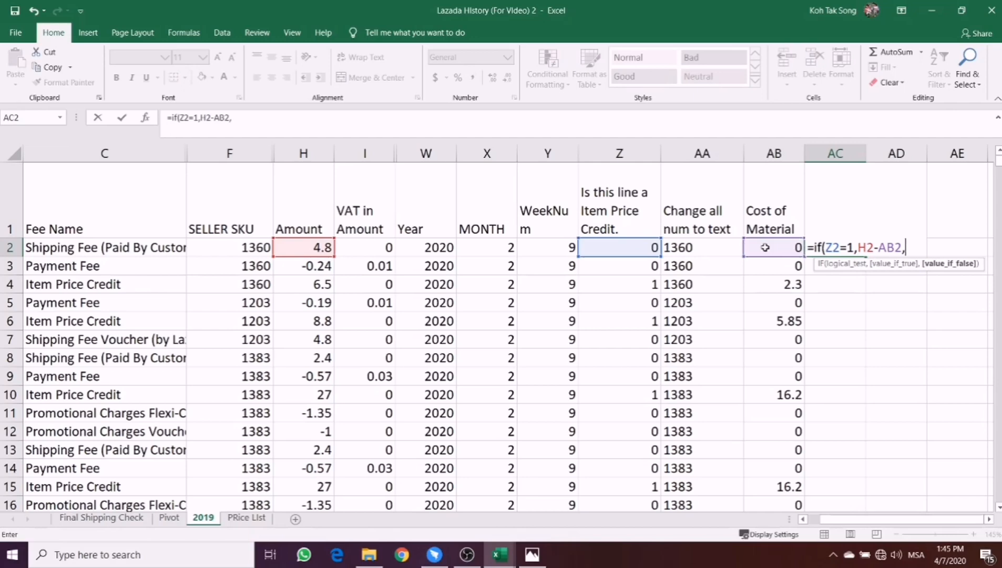
type("0)")
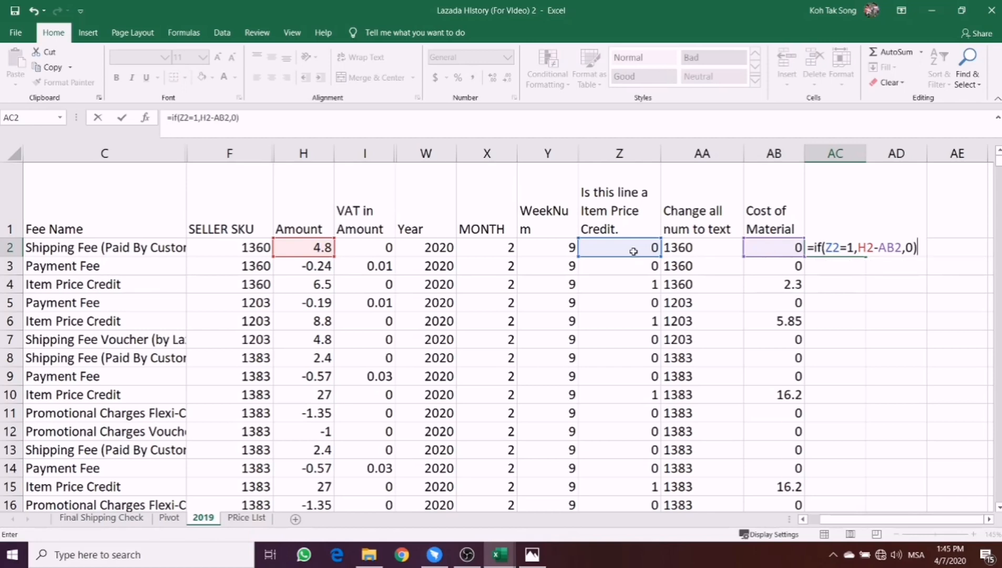
key("Return")
- Fill the Profit formula from AC2 down column AC and check the formula in AC4
left_click(843, 250)
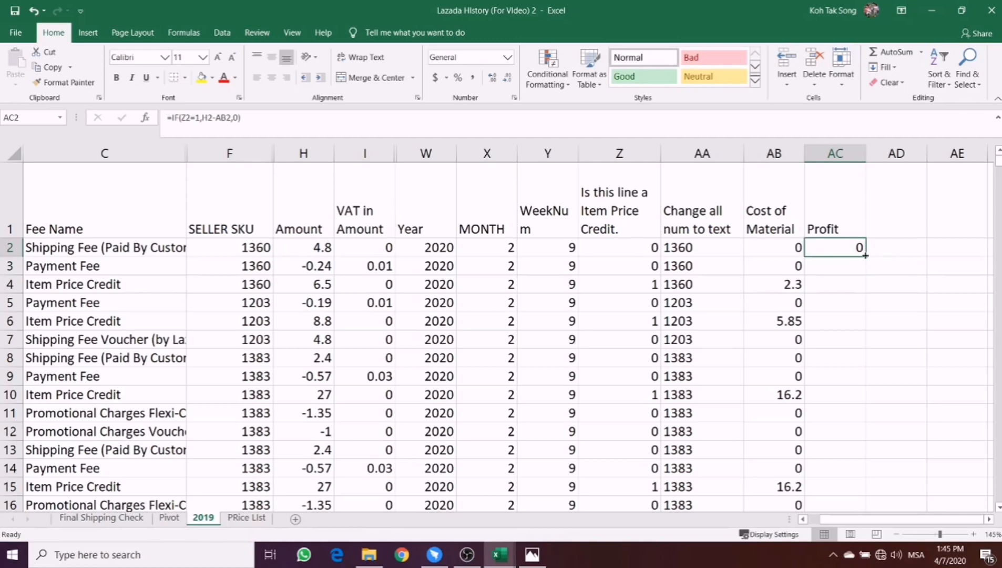
double_click(866, 256)
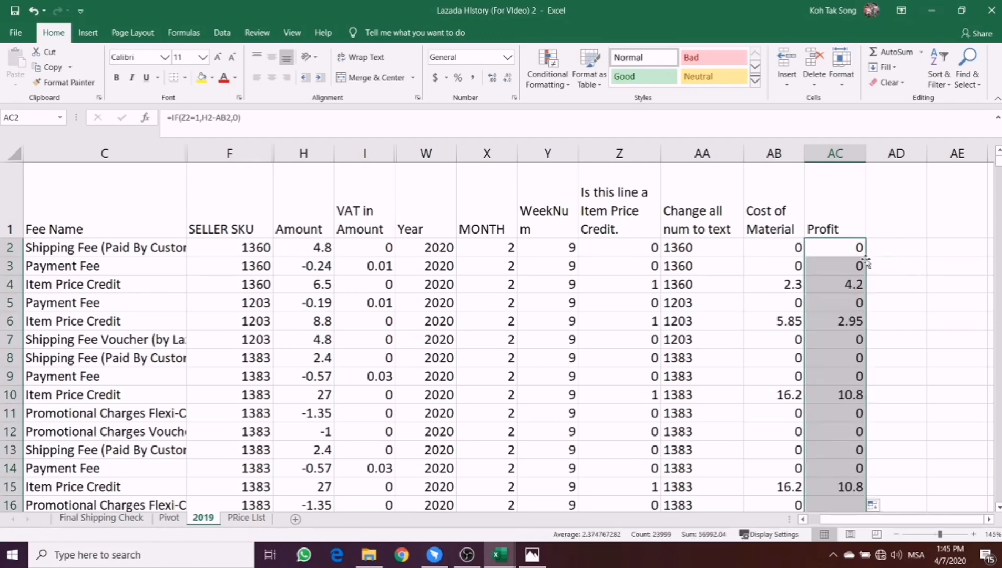
double_click(839, 285)
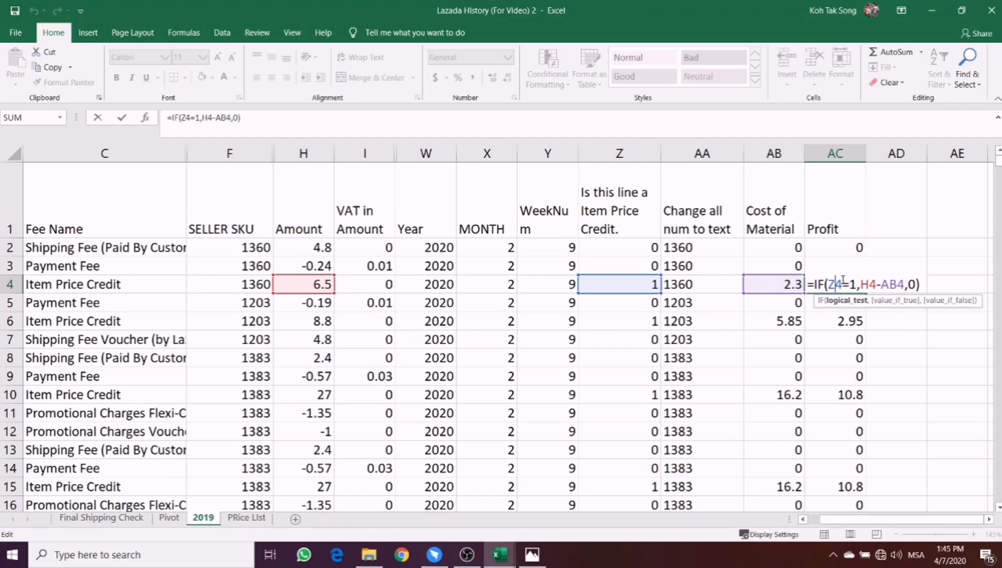
key("ctrl+Return")
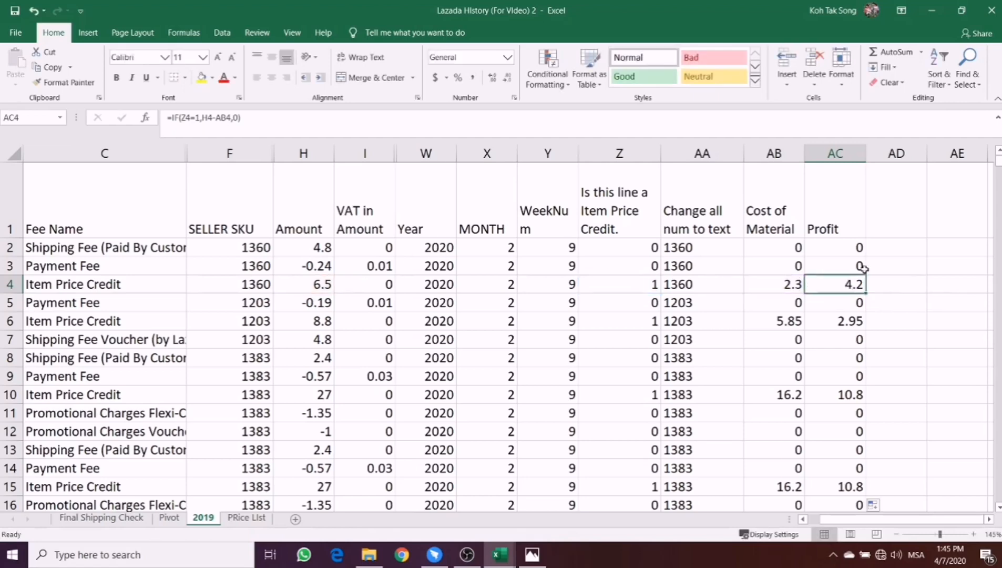
- Add the header "Profit %" in AD1, beside the Profit column
left_click(888, 231)
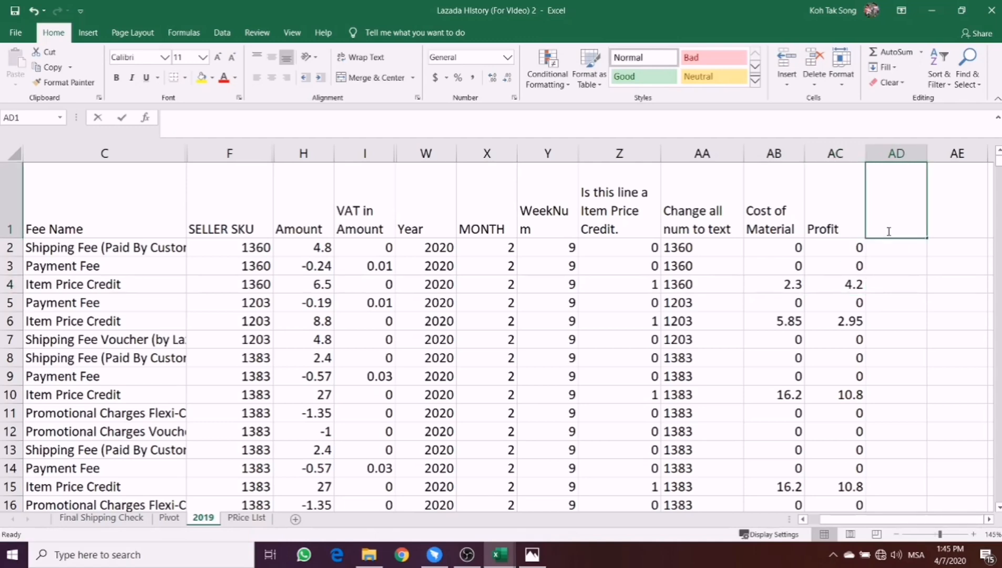
type("Profit %")
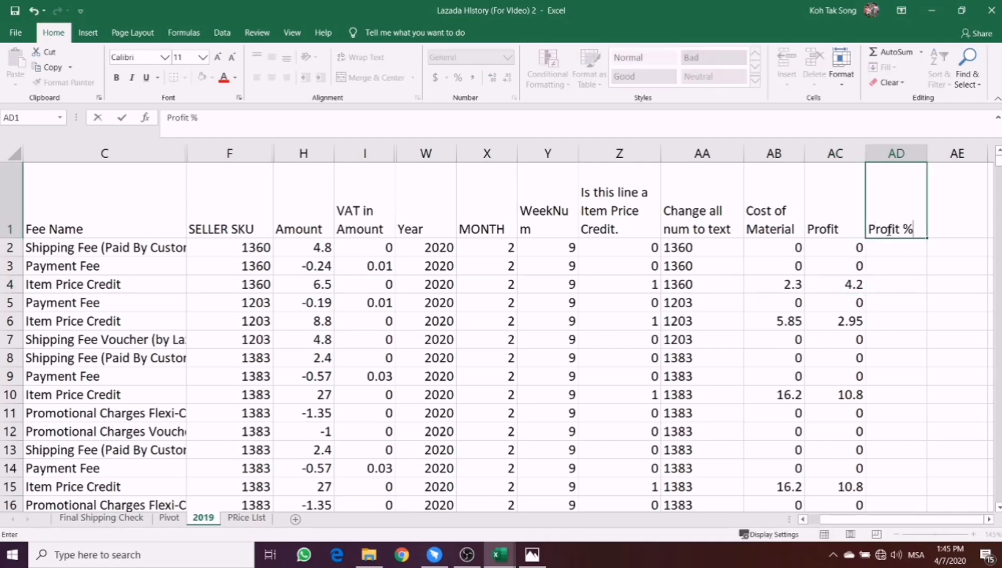
key("Return")
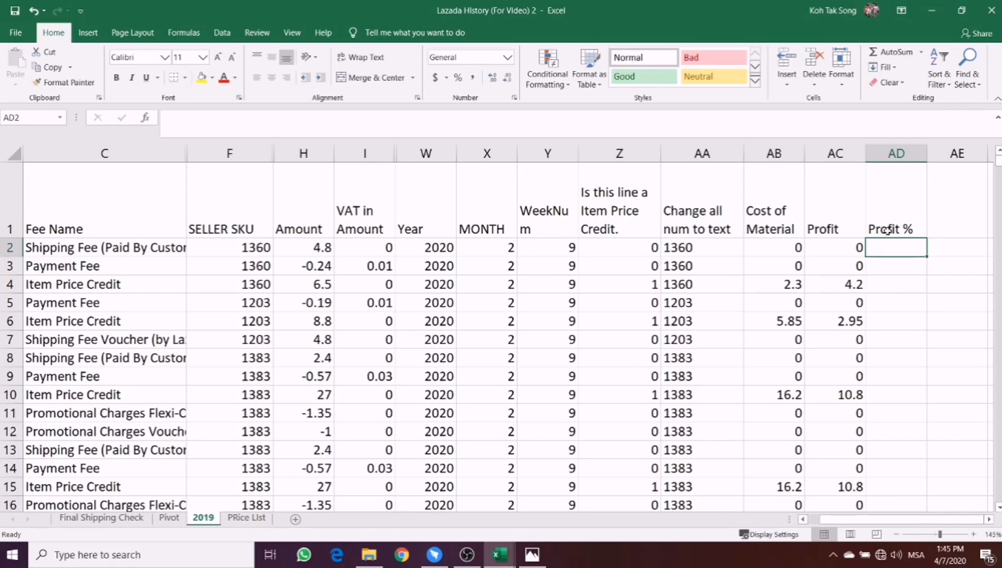
- Enter =AC2/H2 in AD2 to divide profit by amount, and fill it down column AD
type("=")
left_click(831, 248)
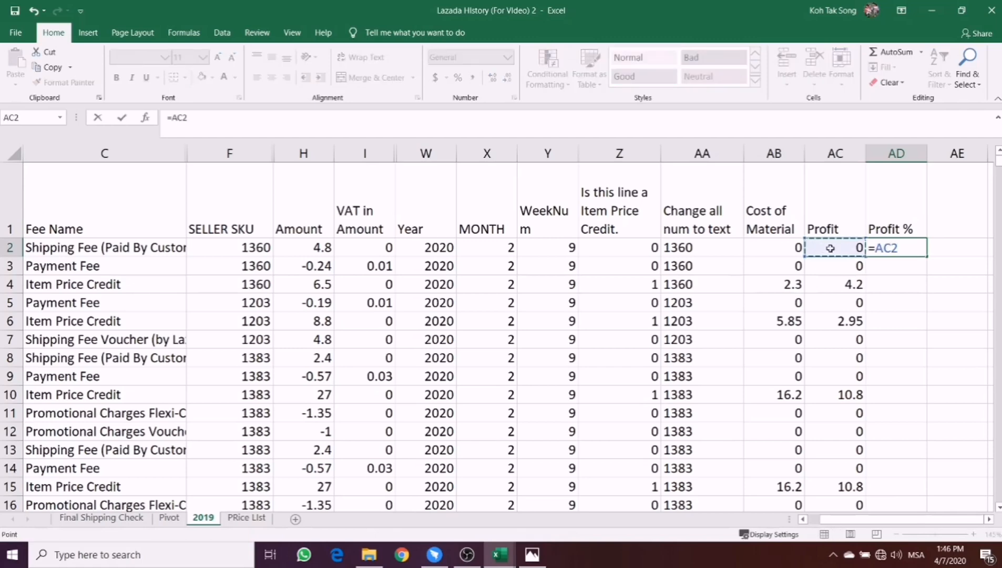
type("/")
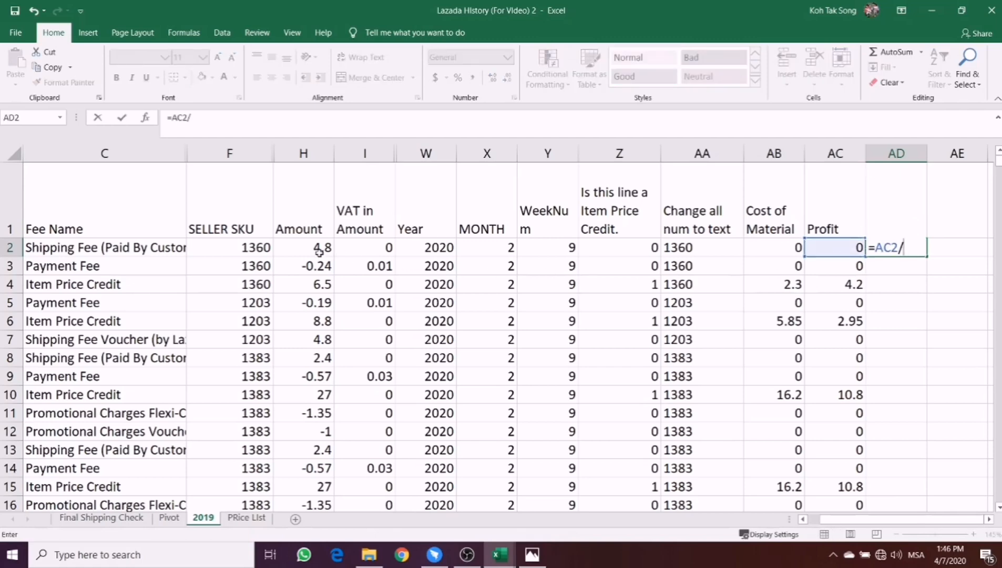
left_click(319, 252)
key("Return")
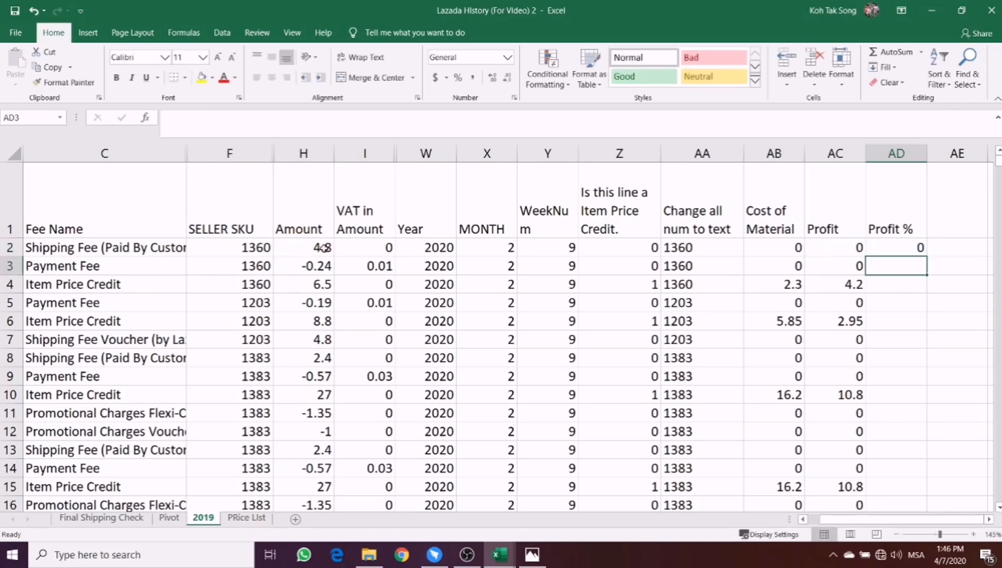
left_click(885, 251)
double_click(927, 256)
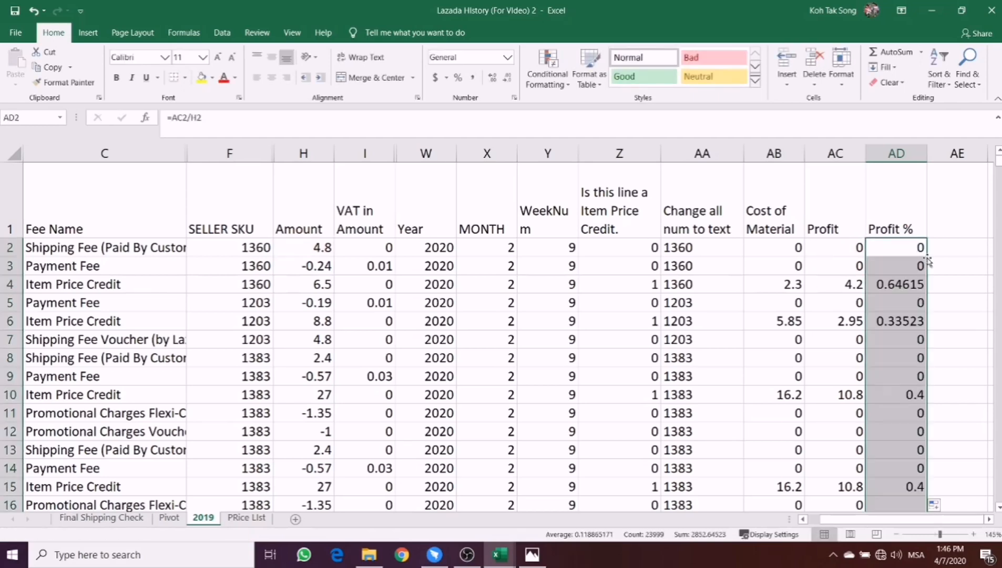
- Format the whole Profit % column AD with the Percentage number category
left_click(895, 158)
right_click(895, 157)
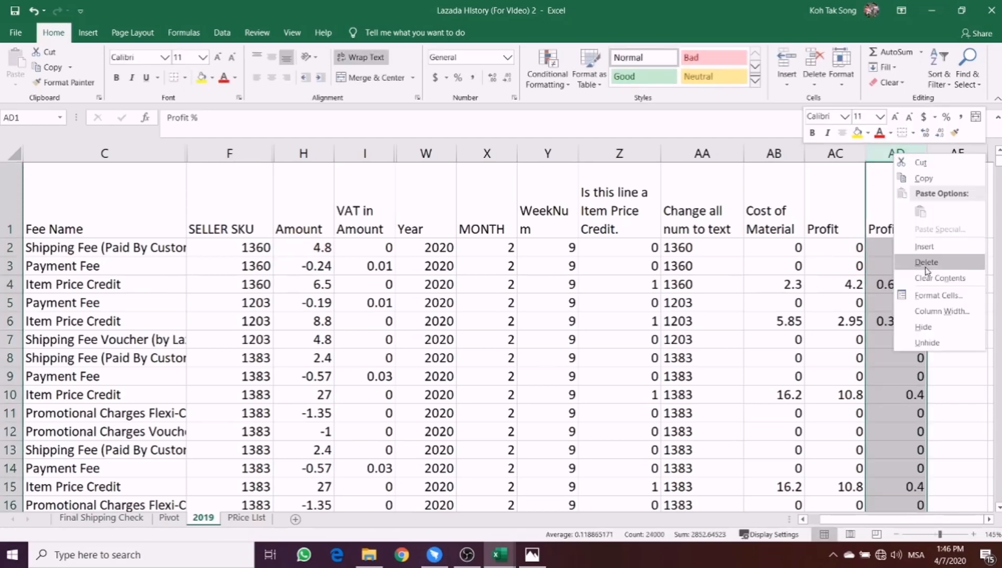
left_click(936, 296)
left_click(679, 151)
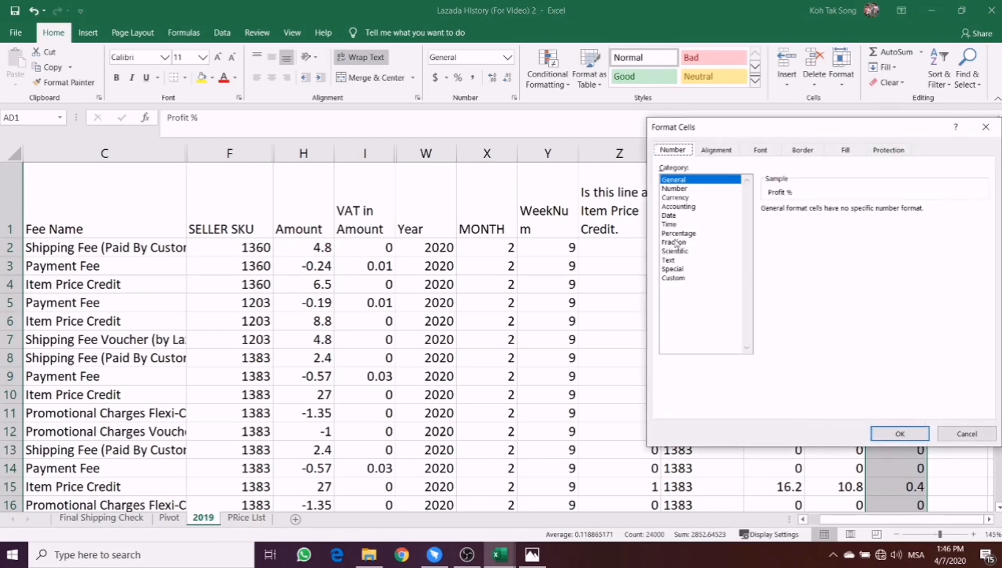
left_click(678, 233)
left_click(899, 433)
left_click(842, 428)
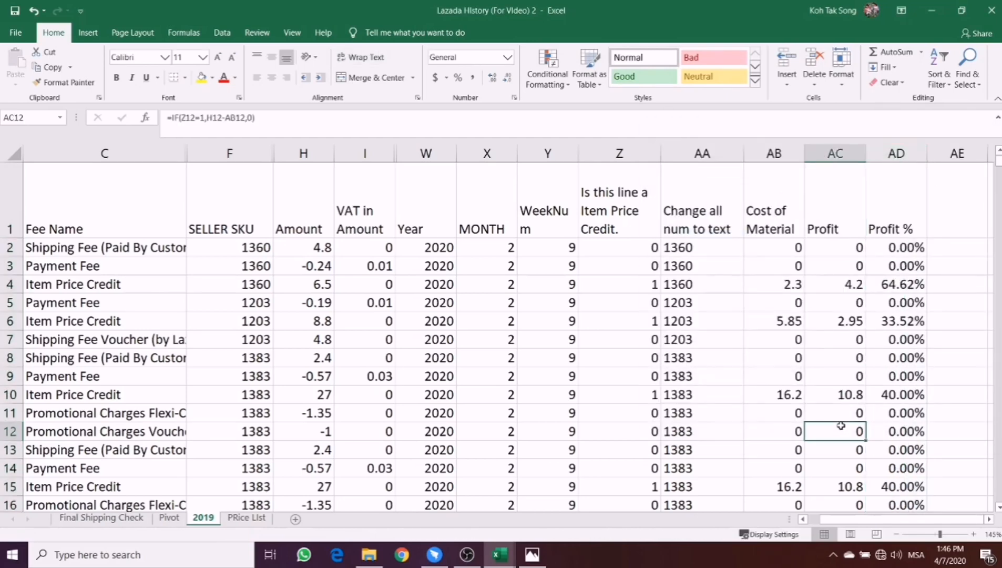